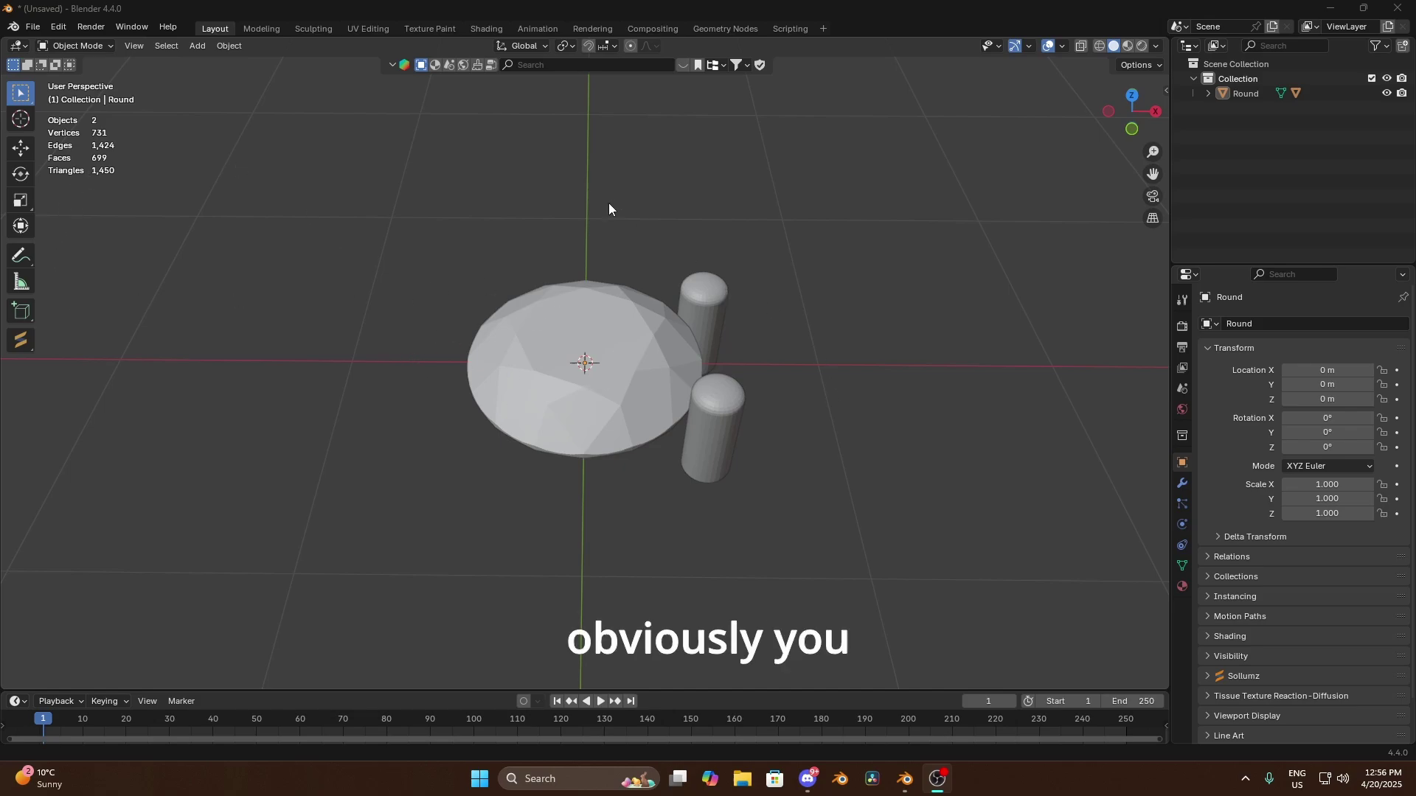
- Check the diamond's and prongs' poly counts, then view the model from below and the right
click(653, 343)
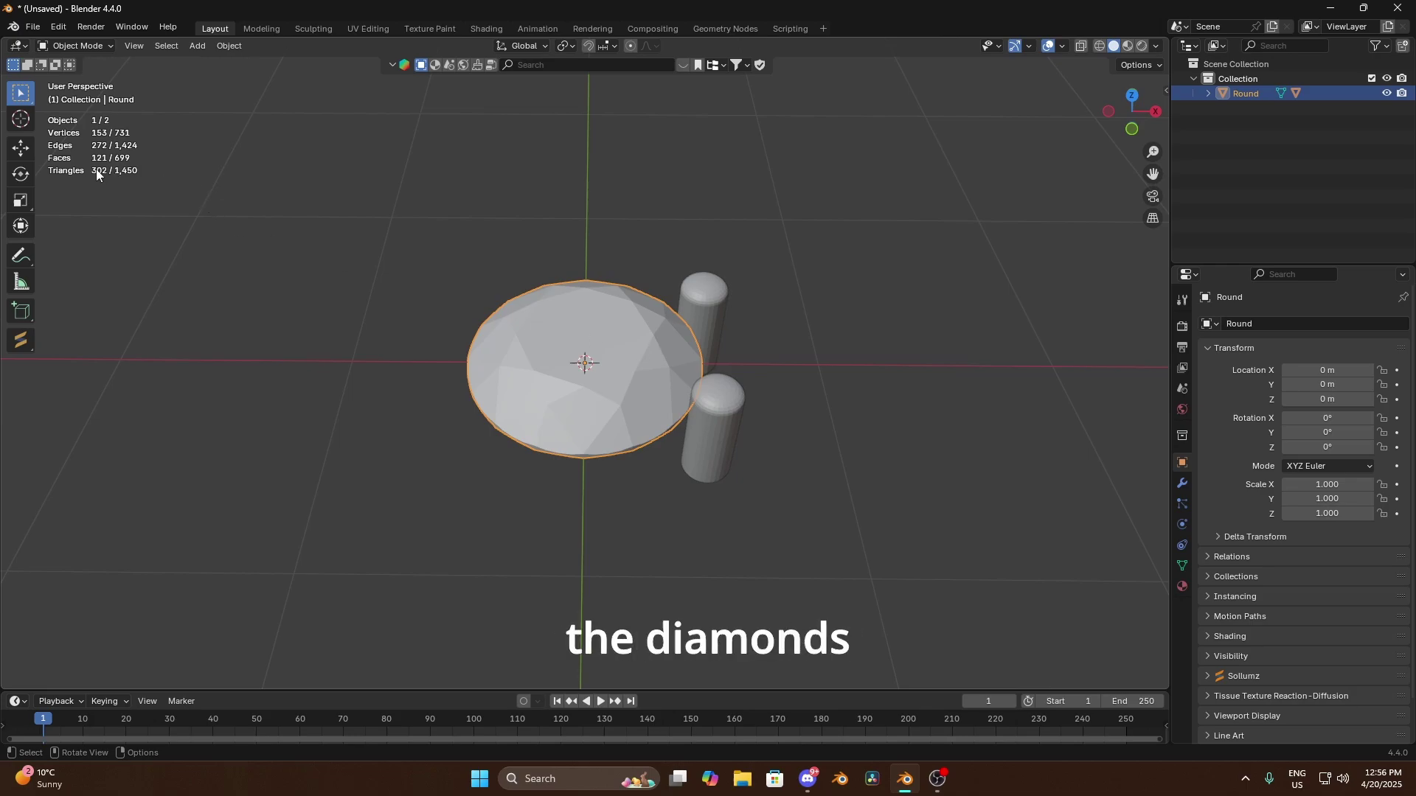
click(729, 414)
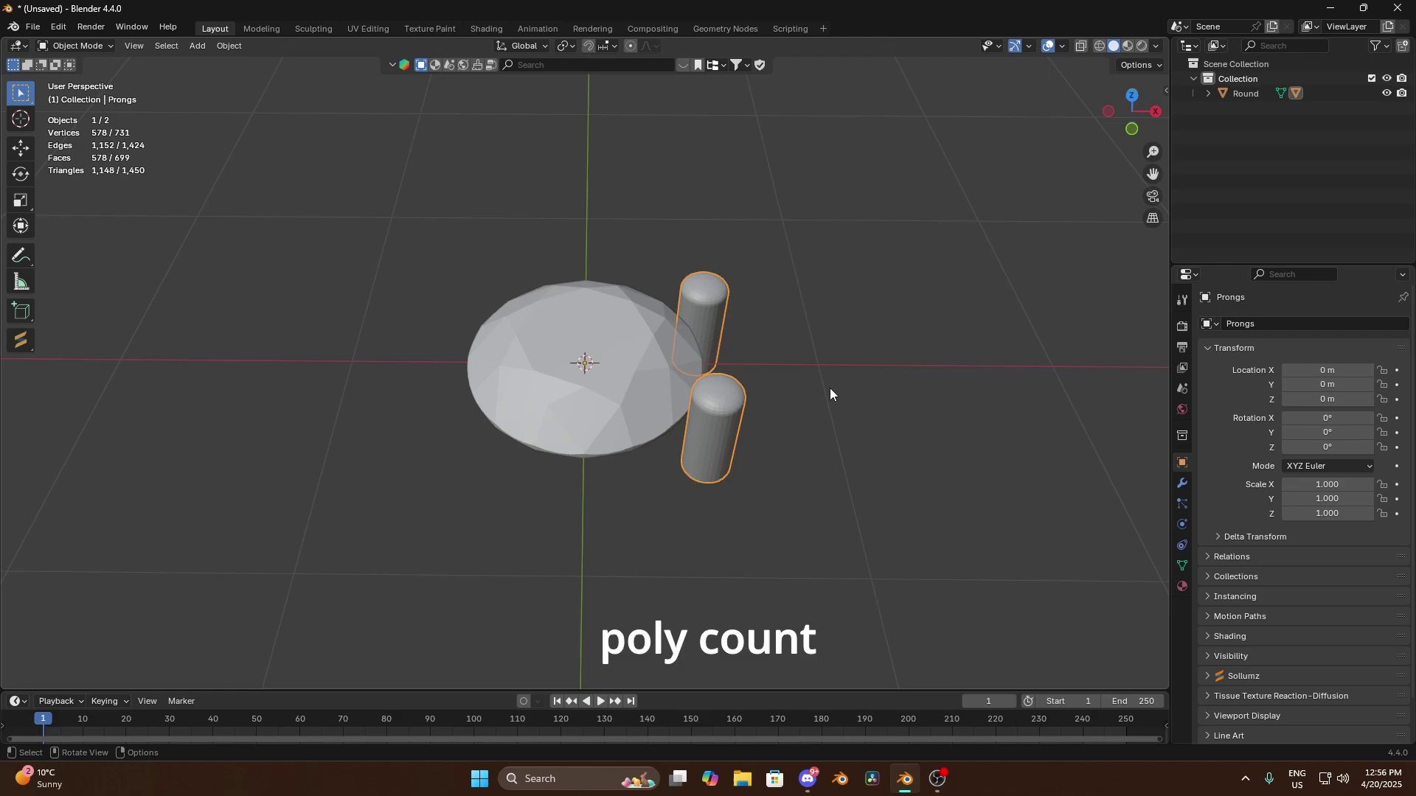
click(876, 365)
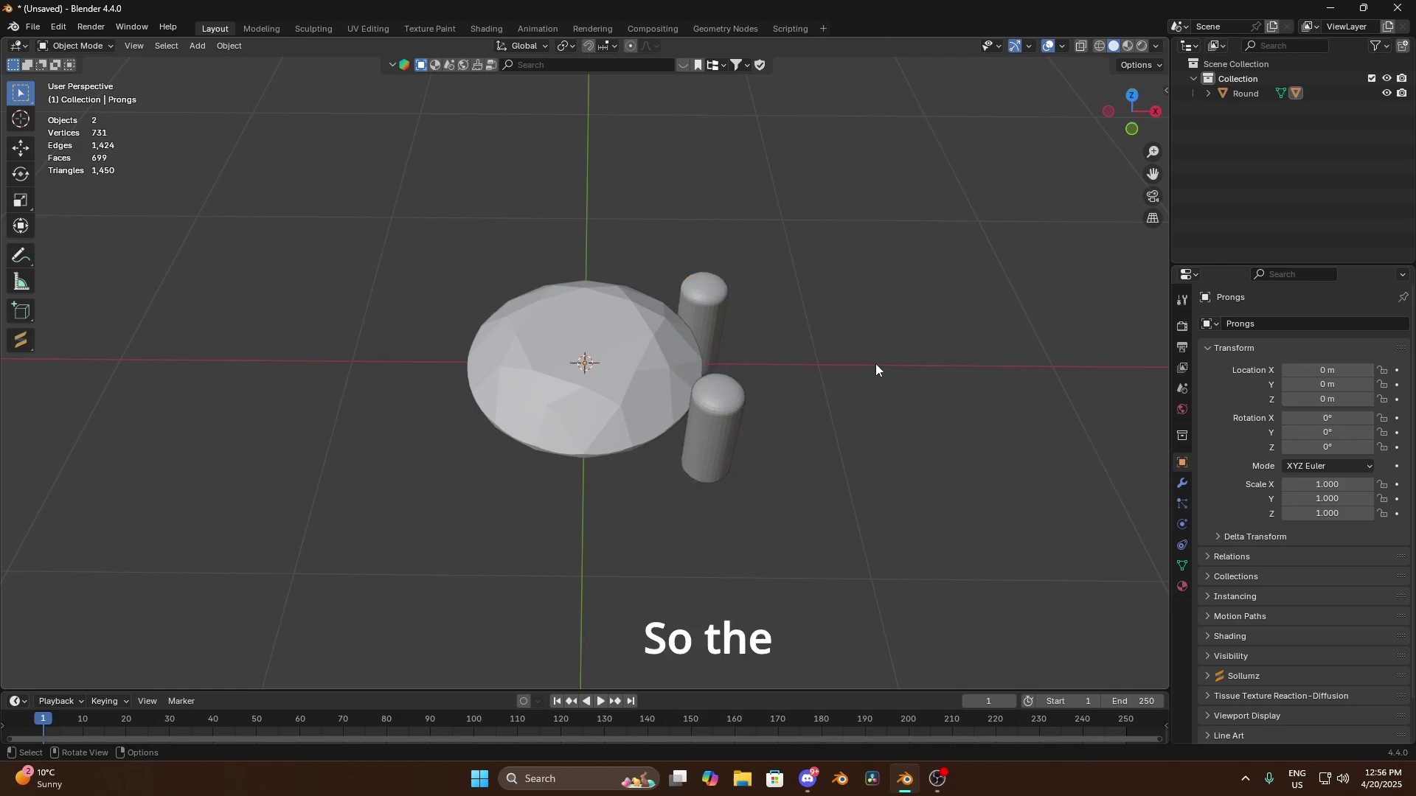
click(1134, 112)
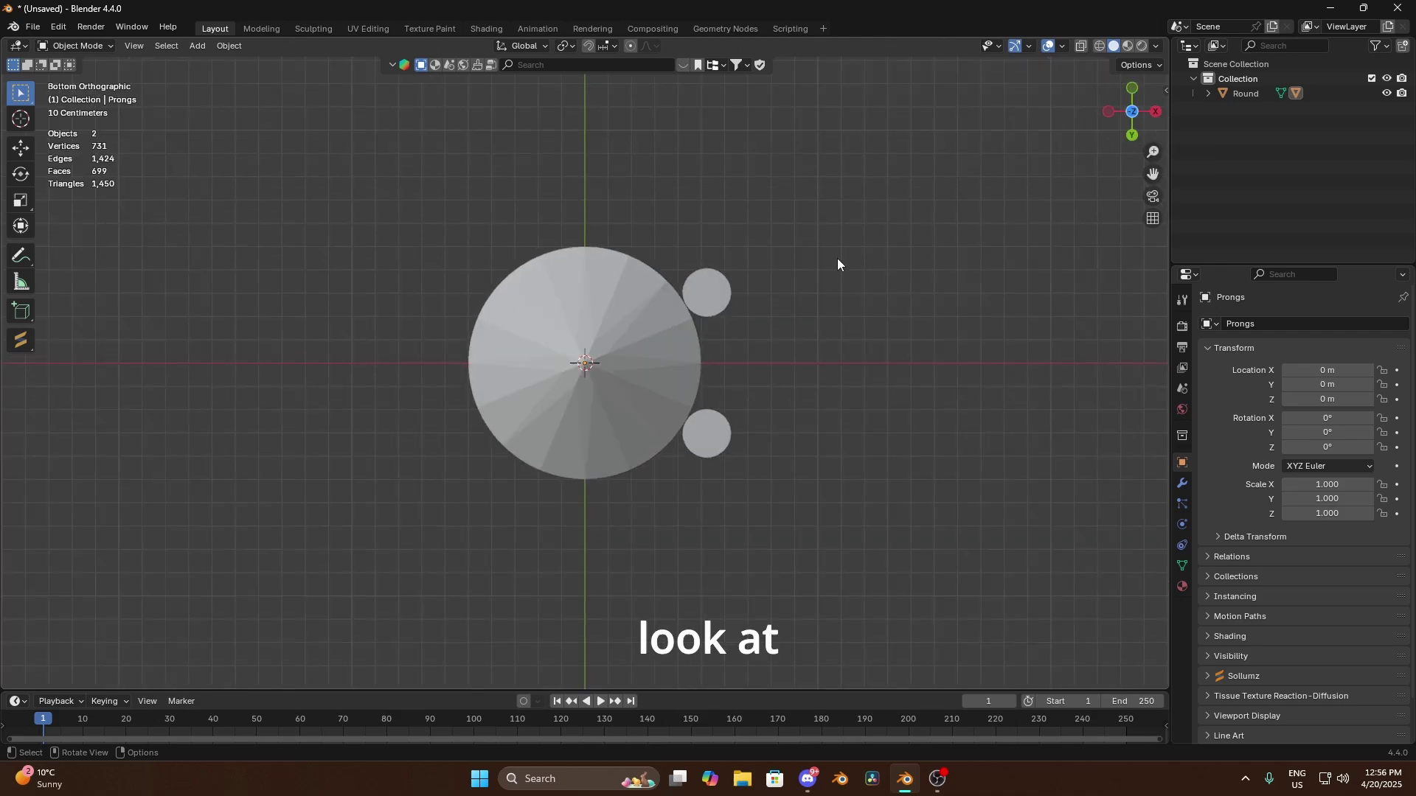
click(1154, 112)
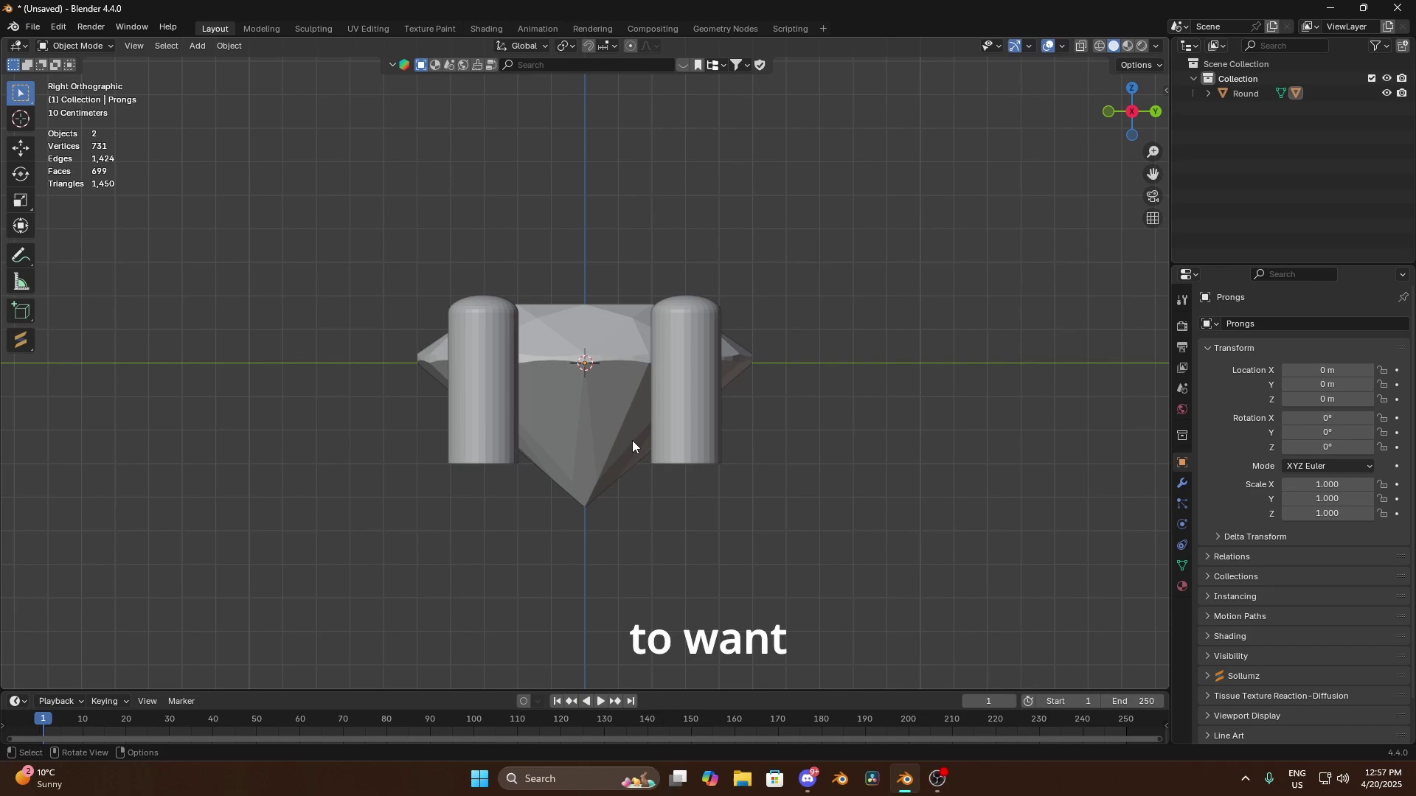
- Delete the vertices of the Round diamond's pointed underside in X-ray Edit Mode
click(558, 419)
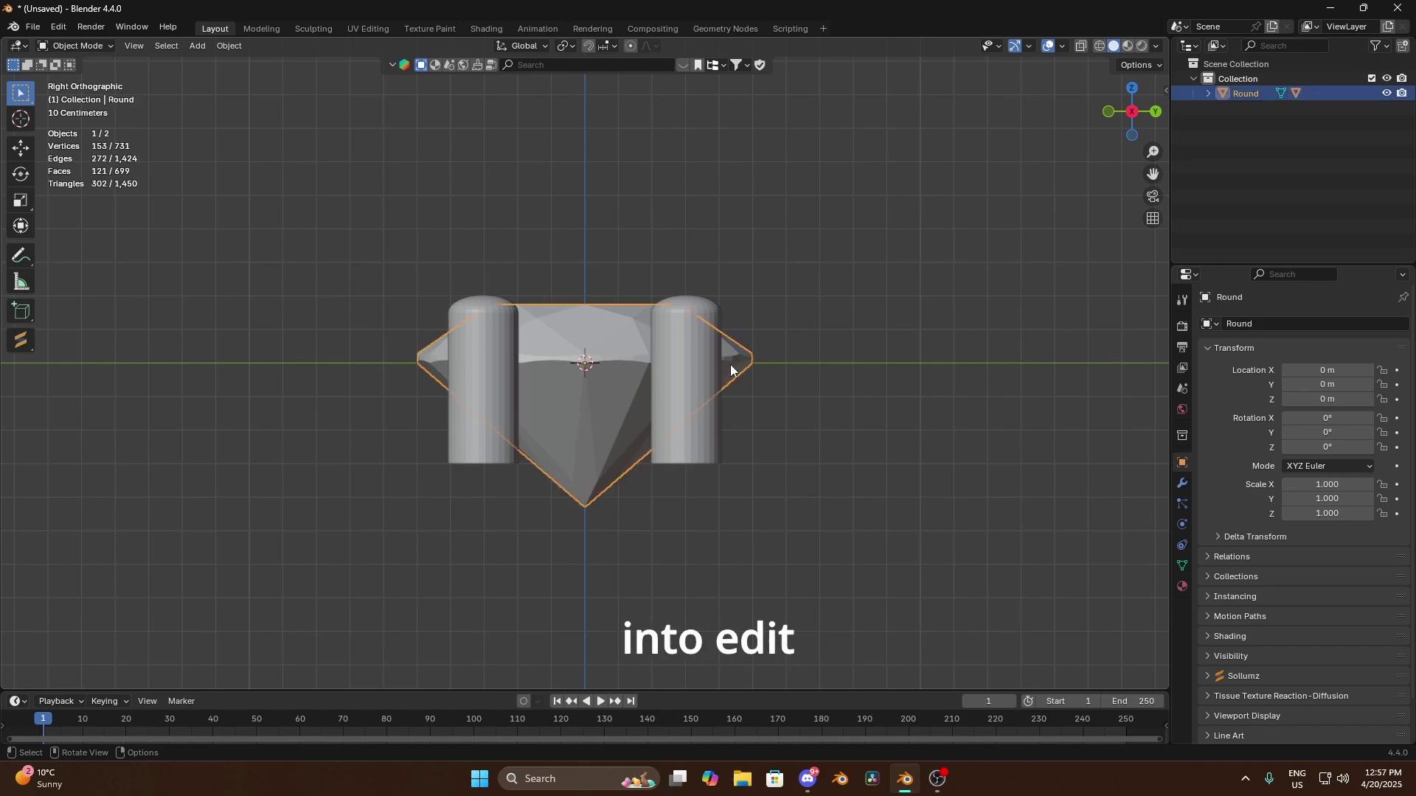
key(Tab)
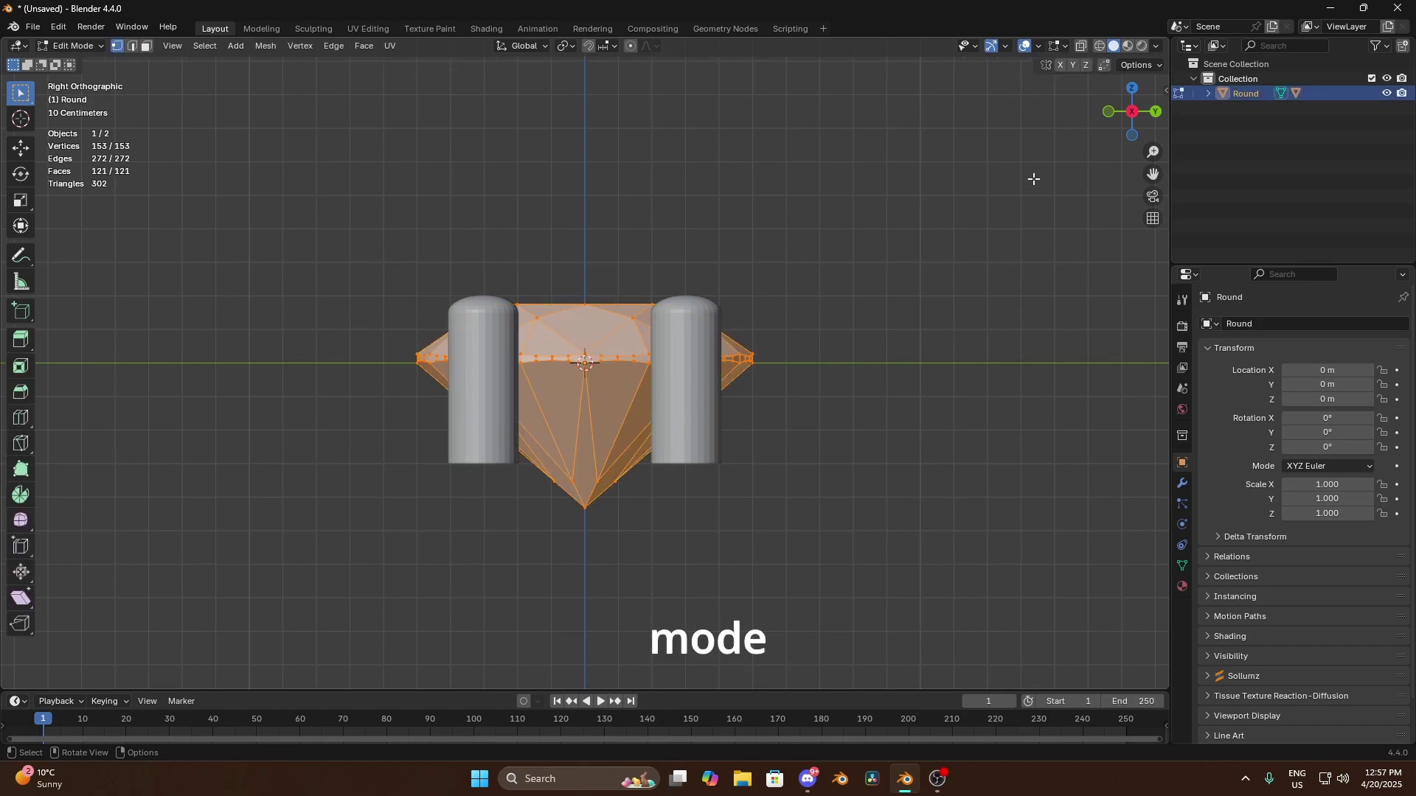
click(1082, 46)
drag(411, 514, 774, 442)
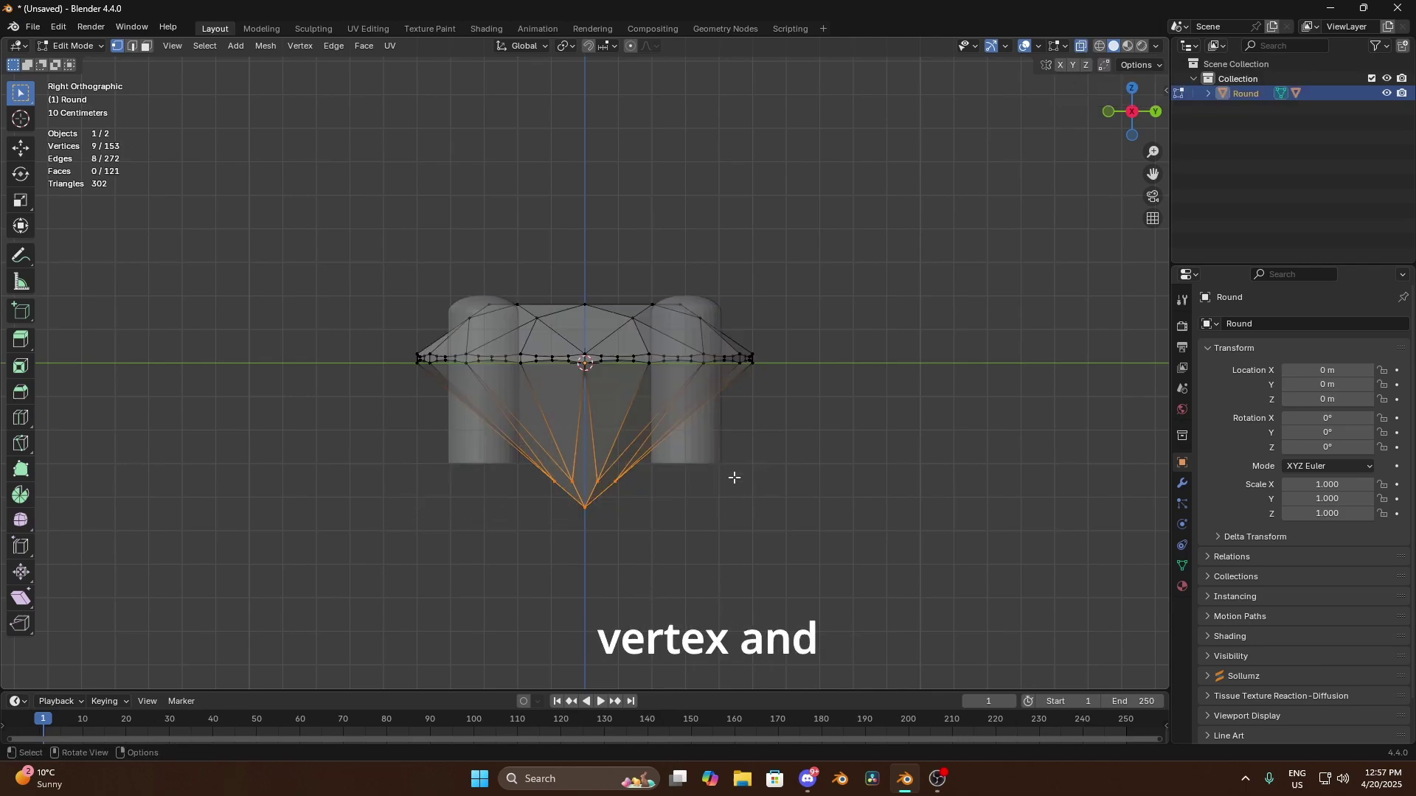
key(x)
click(733, 476)
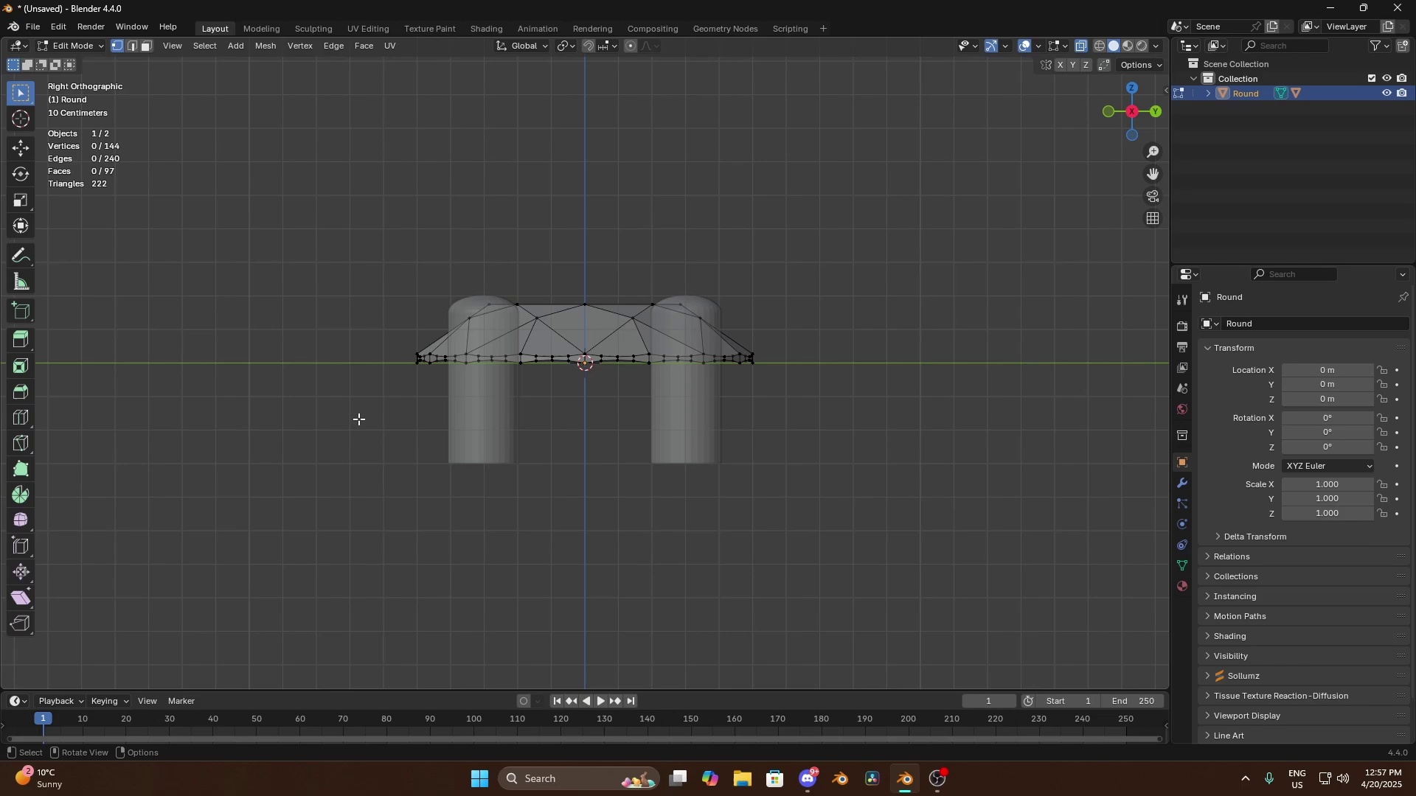
- Move the diamond's open bottom edge loop down 0.0816 m on Z
drag(367, 430, 776, 363)
scroll(651, 406, up, 2)
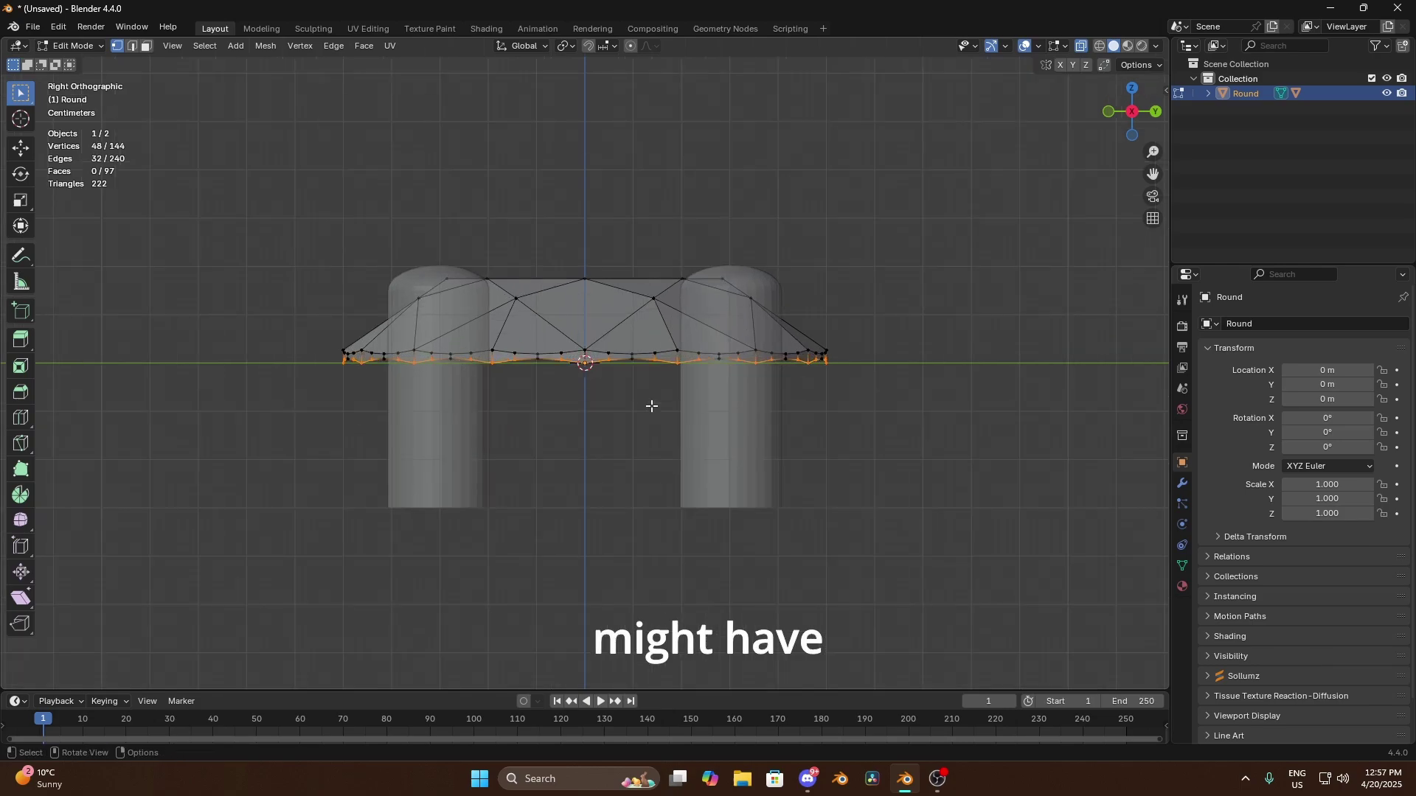
scroll(652, 407, up, 2)
drag(130, 471, 1049, 355)
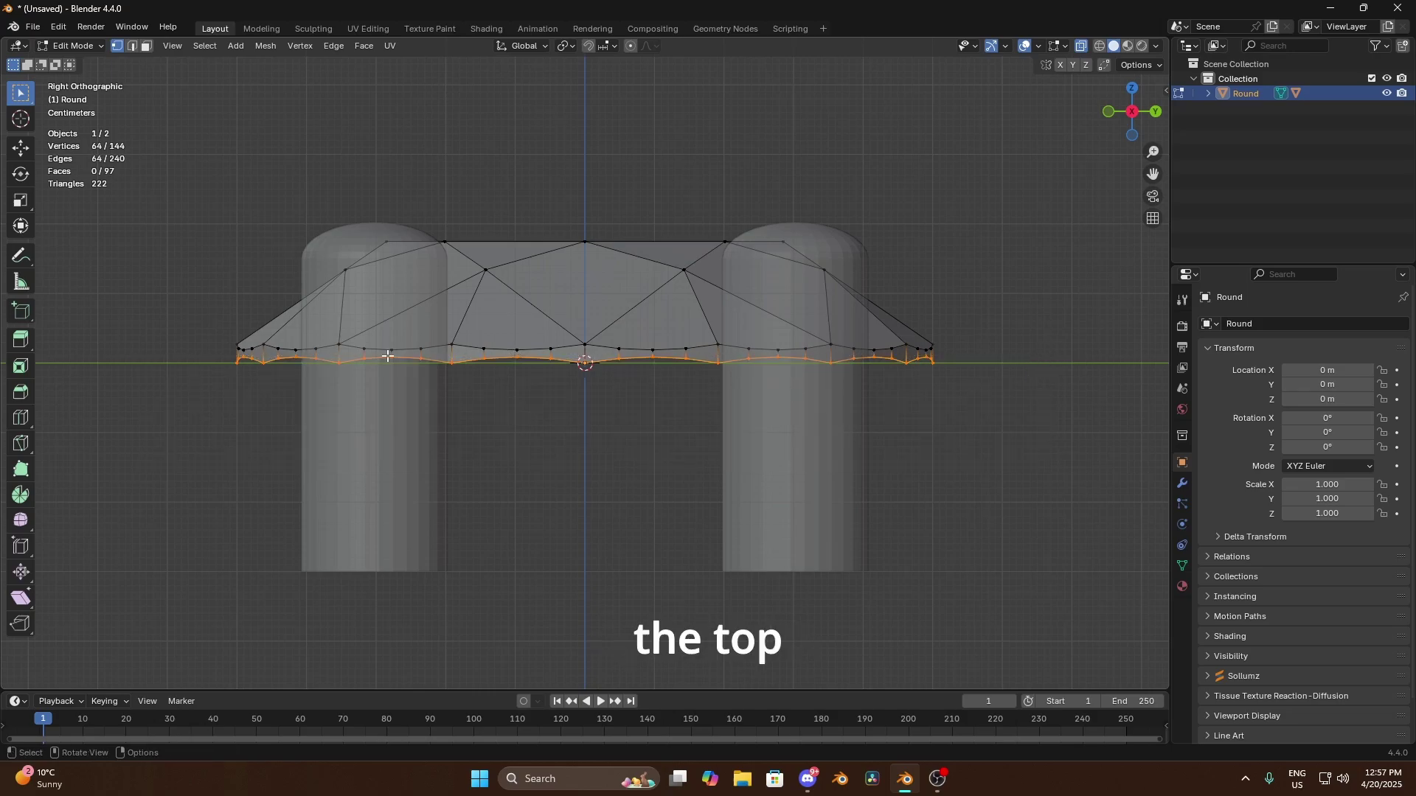
click(20, 149)
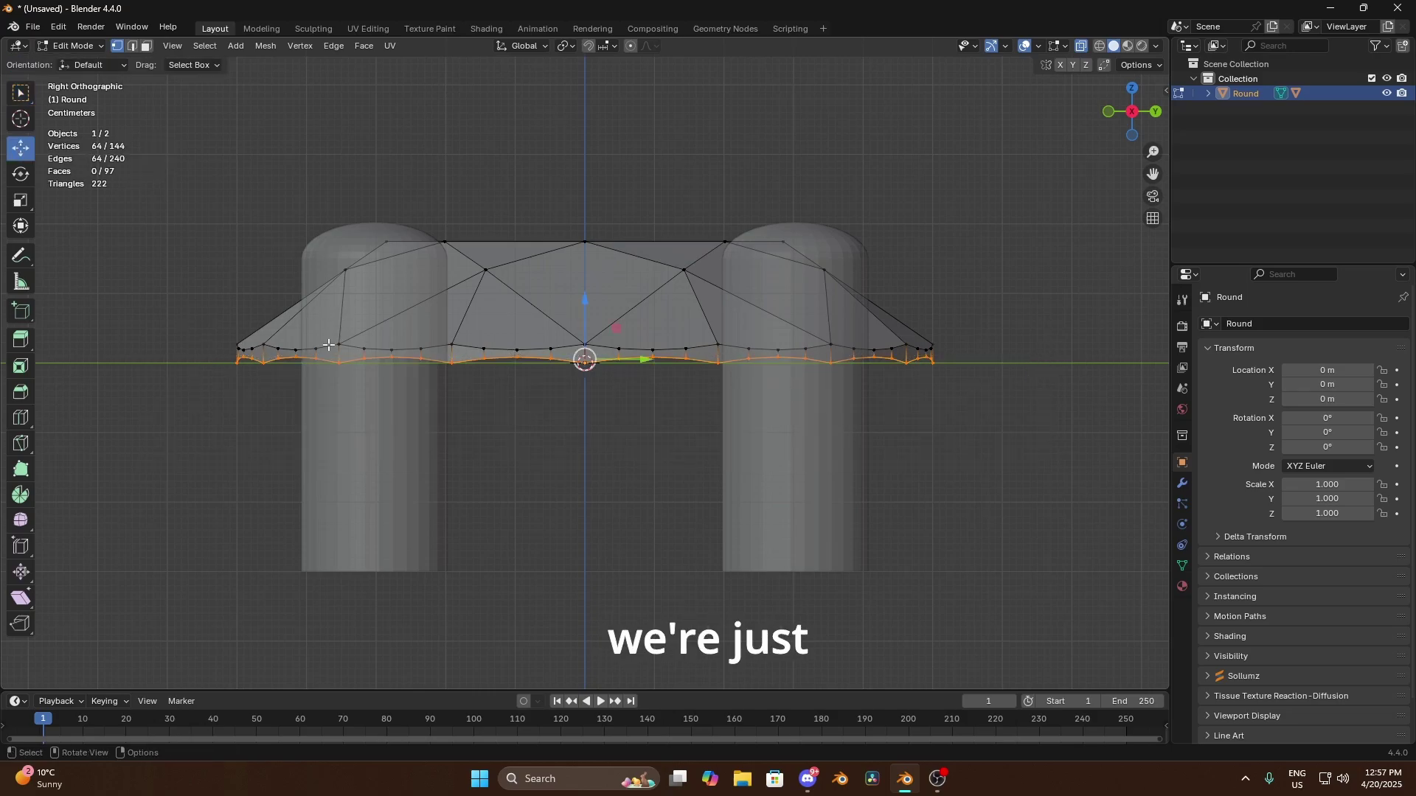
drag(579, 321, 585, 367)
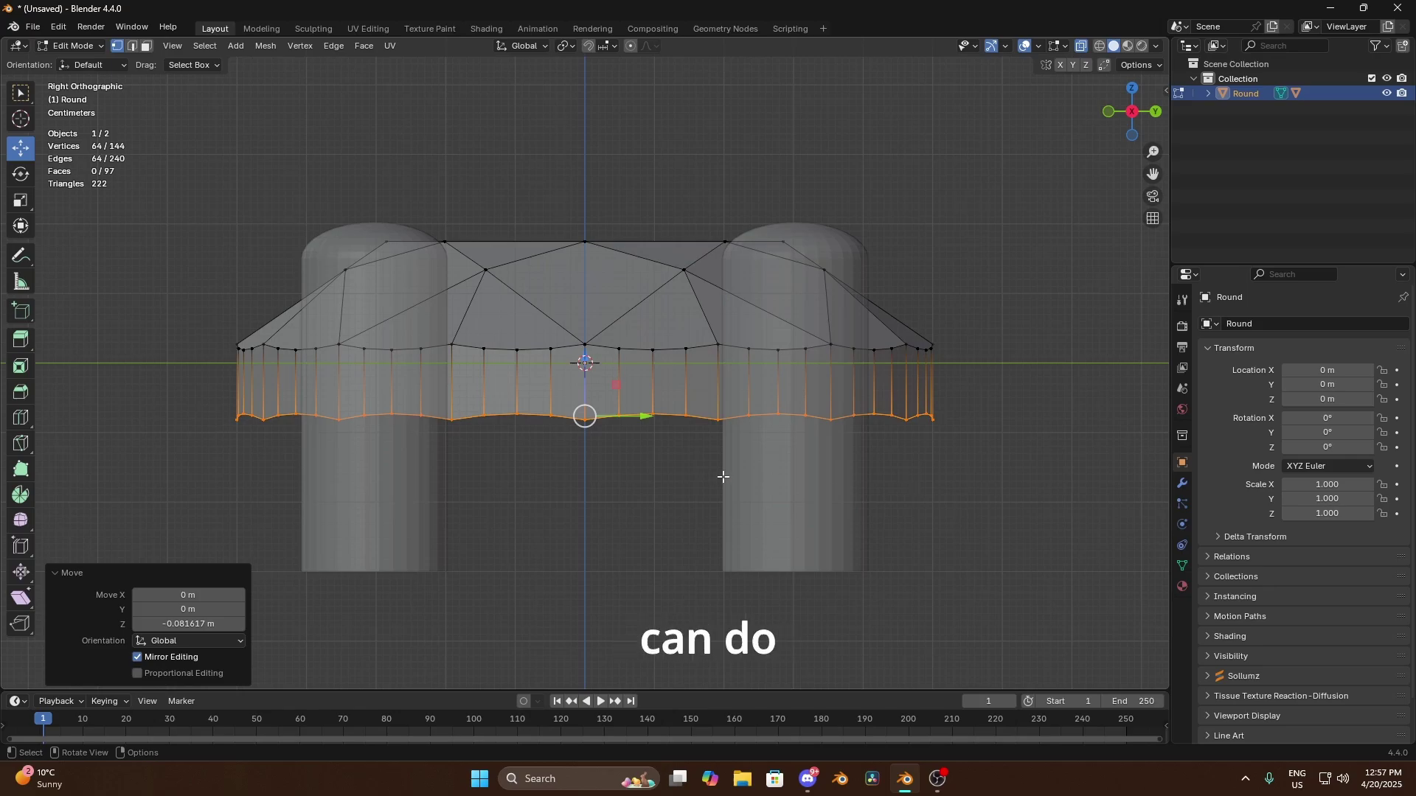
- Try filling the open bottom with a face, then undo it and turn off X-ray
key(f)
middle_drag(923, 480, 878, 390)
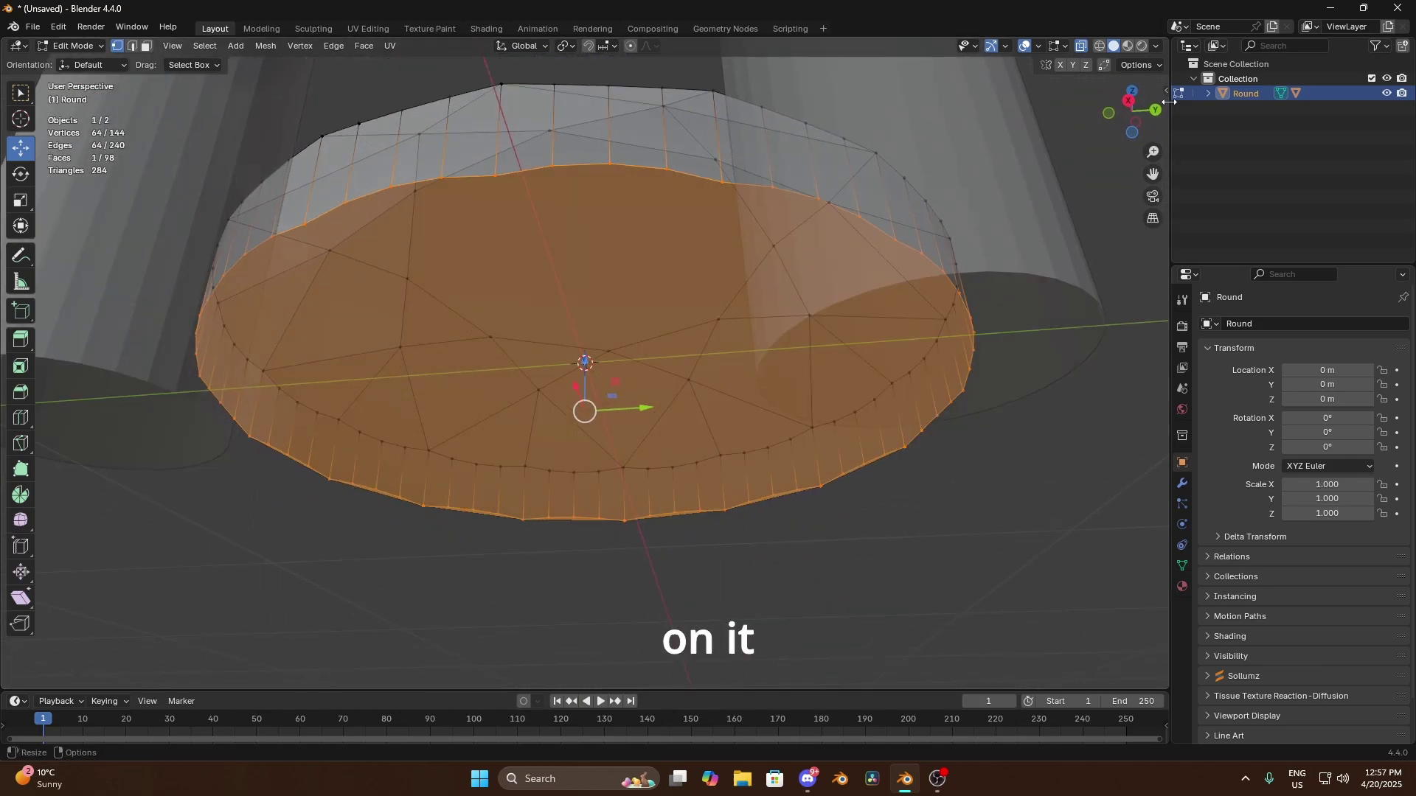
click(1080, 47)
key(ctrl+z)
middle_drag(745, 331, 822, 290)
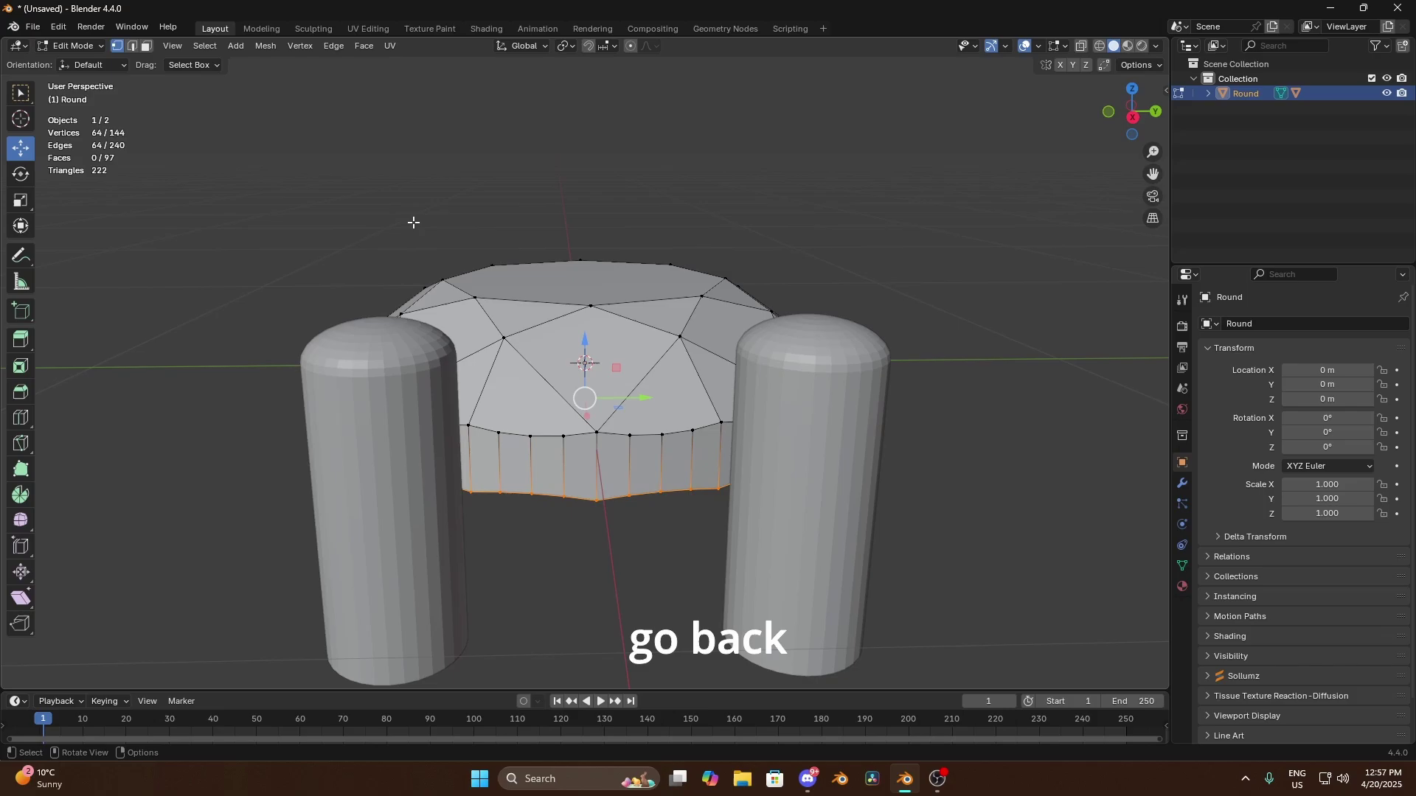
- In Right view, raise the bottom vertices of both prongs about 0.22 m on Z
key(Tab)
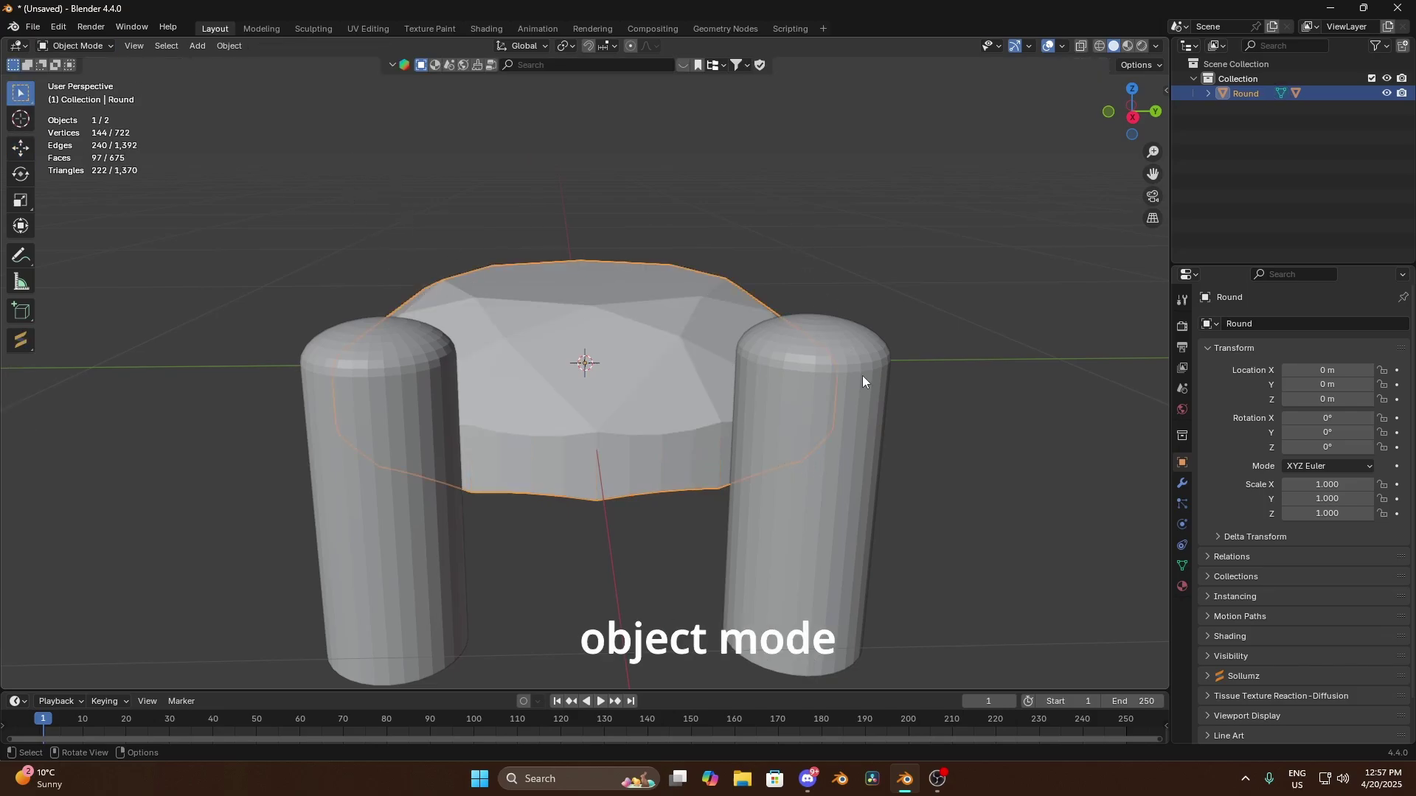
click(829, 471)
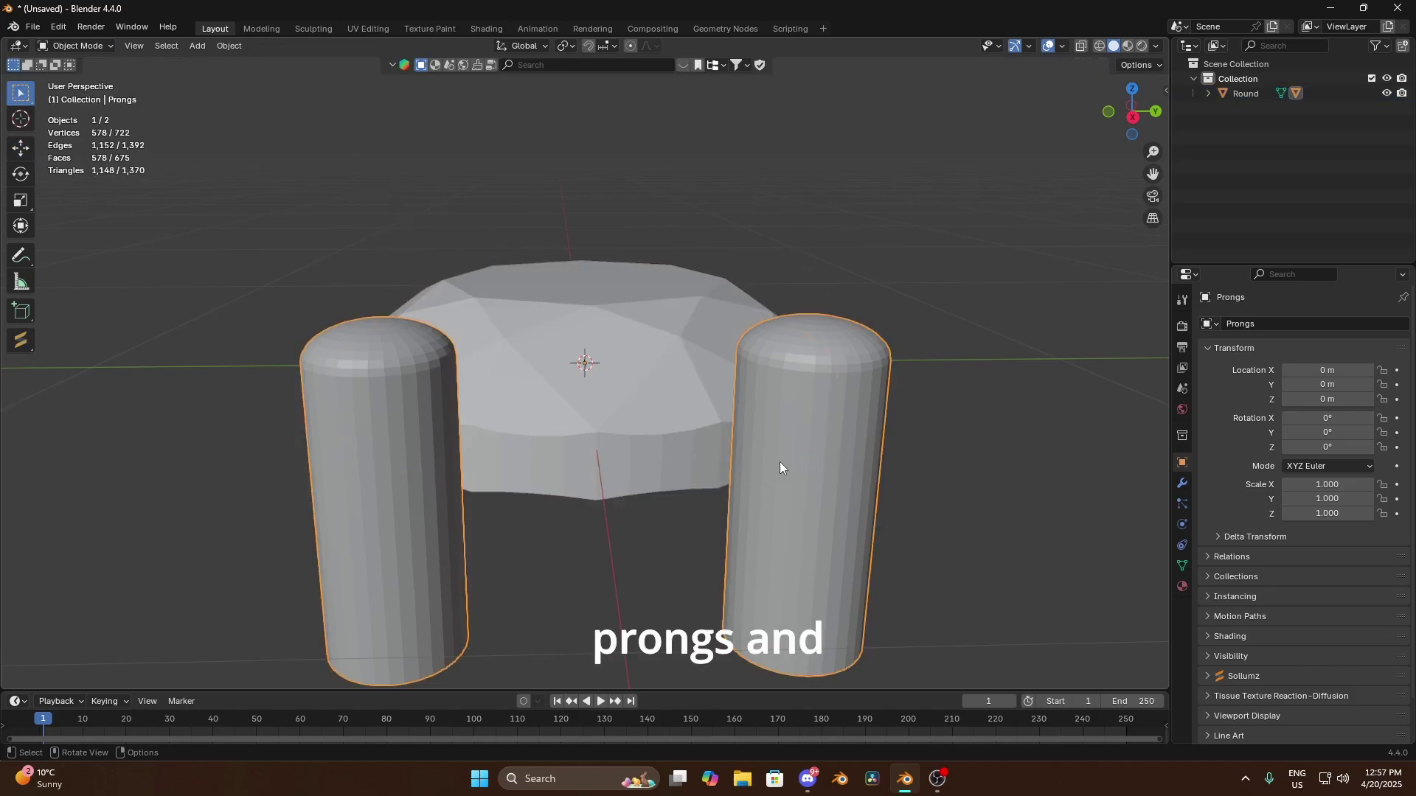
key(Tab)
scroll(739, 363, up, 5)
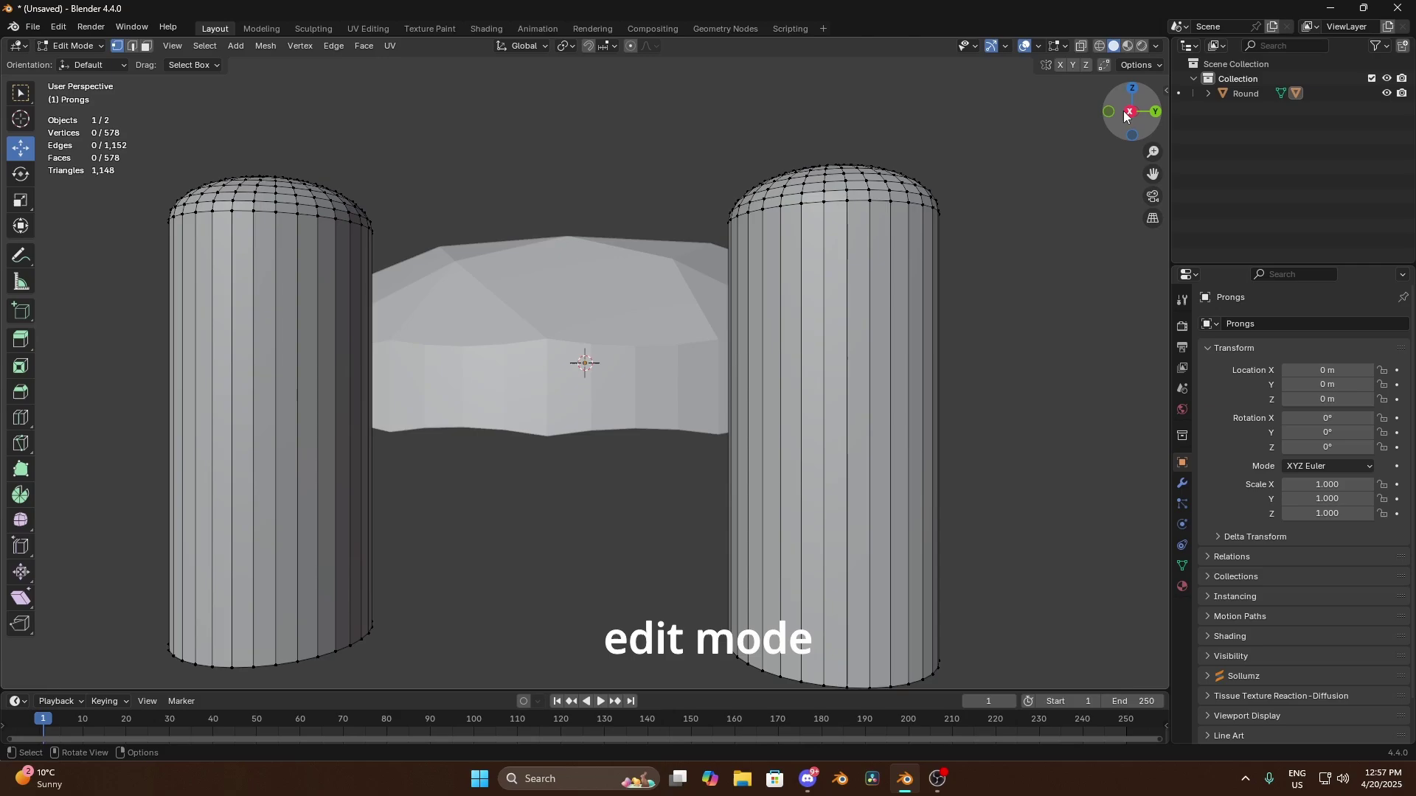
click(1130, 112)
drag(257, 585, 1052, 509)
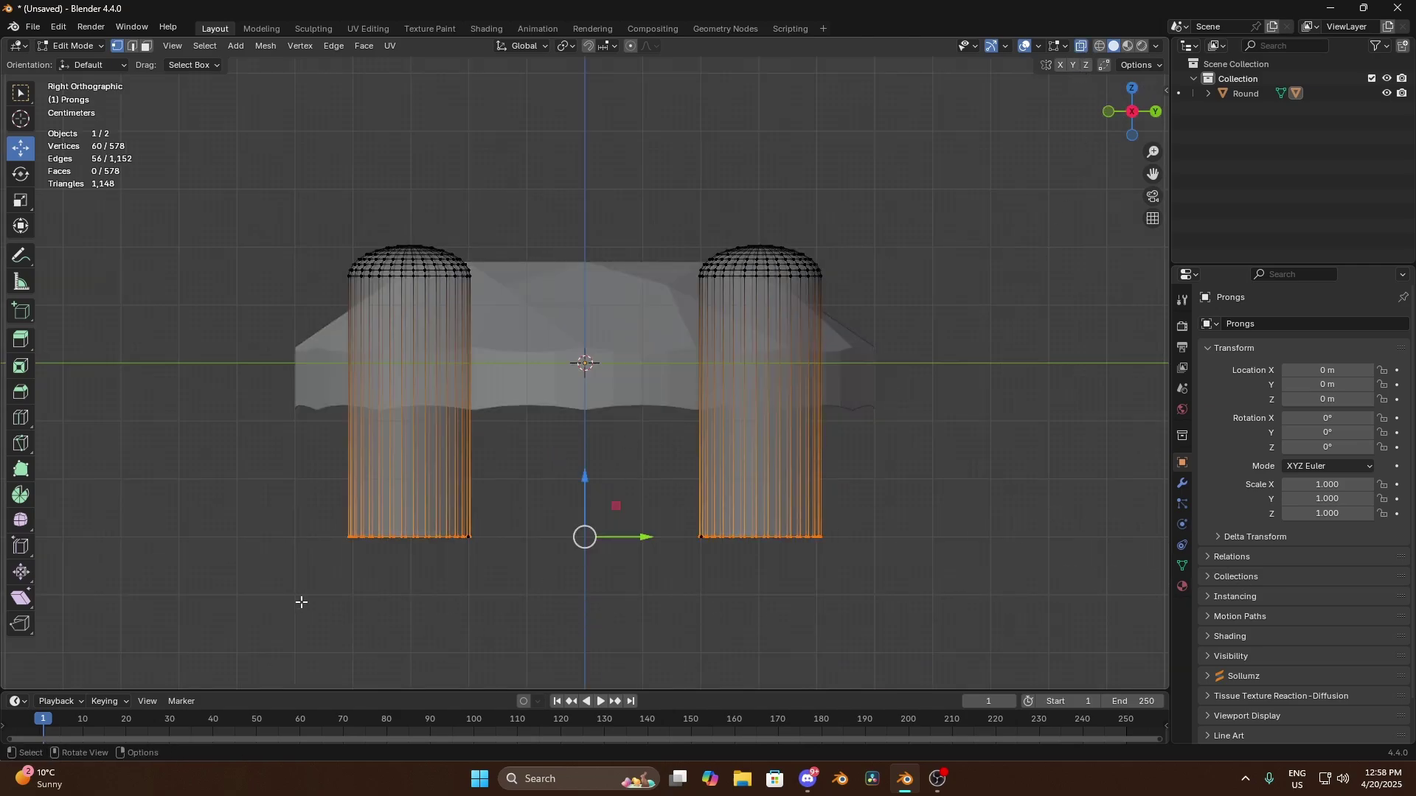
drag(237, 562, 1004, 516)
drag(592, 487, 569, 353)
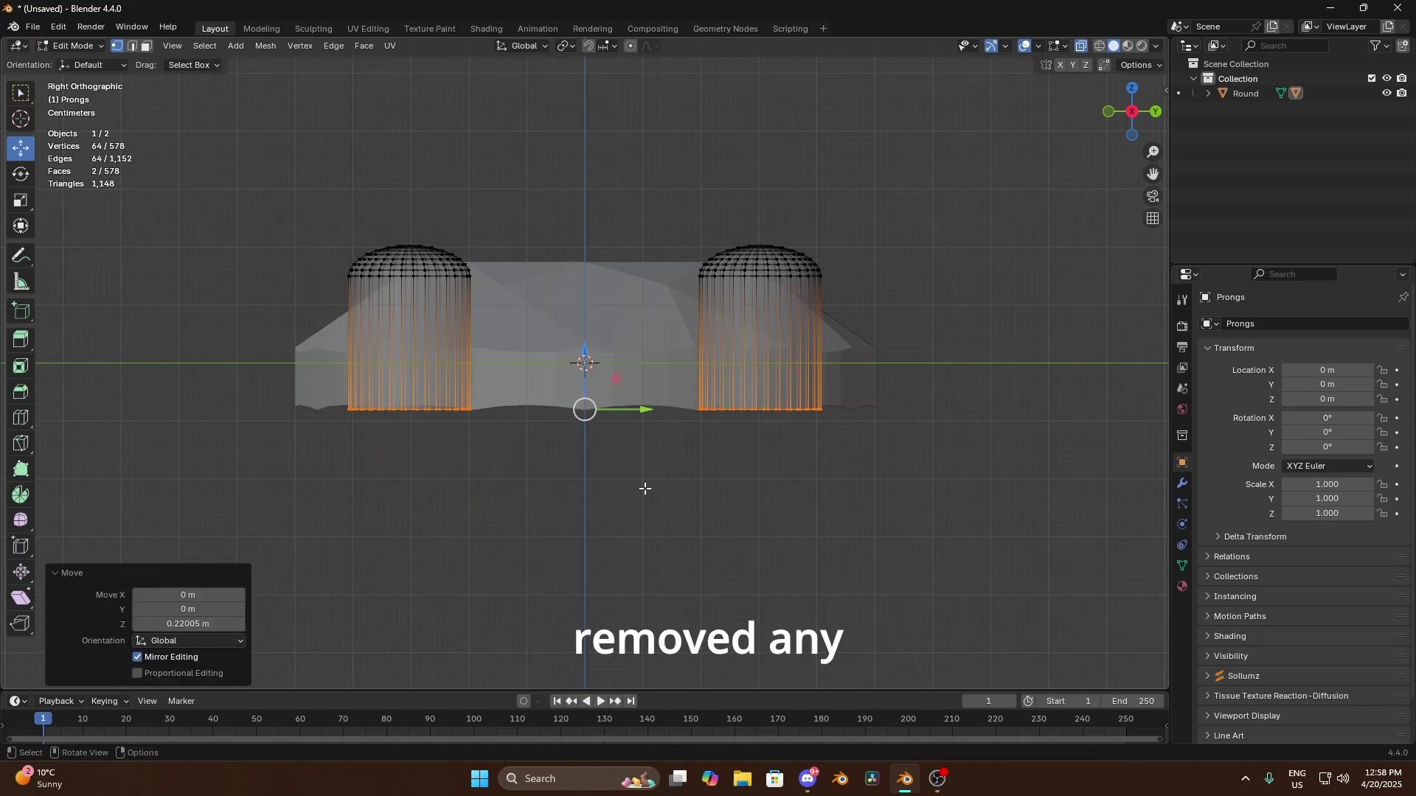
- Inspect the shortened prongs from several angles with X-ray off, back in Object Mode
click(812, 561)
middle_drag(806, 560, 698, 392)
middle_drag(783, 356, 790, 522)
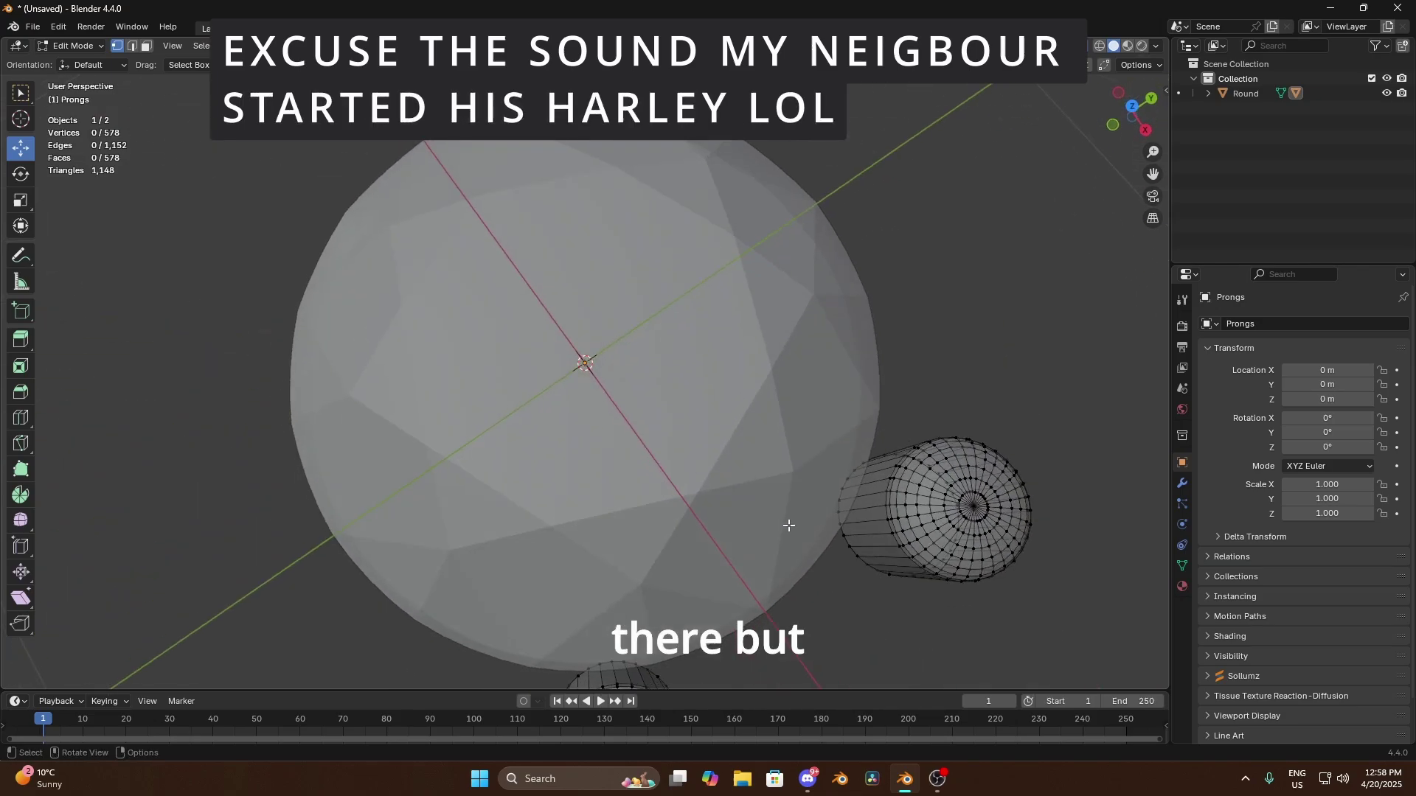
middle_drag(910, 418, 1006, 230)
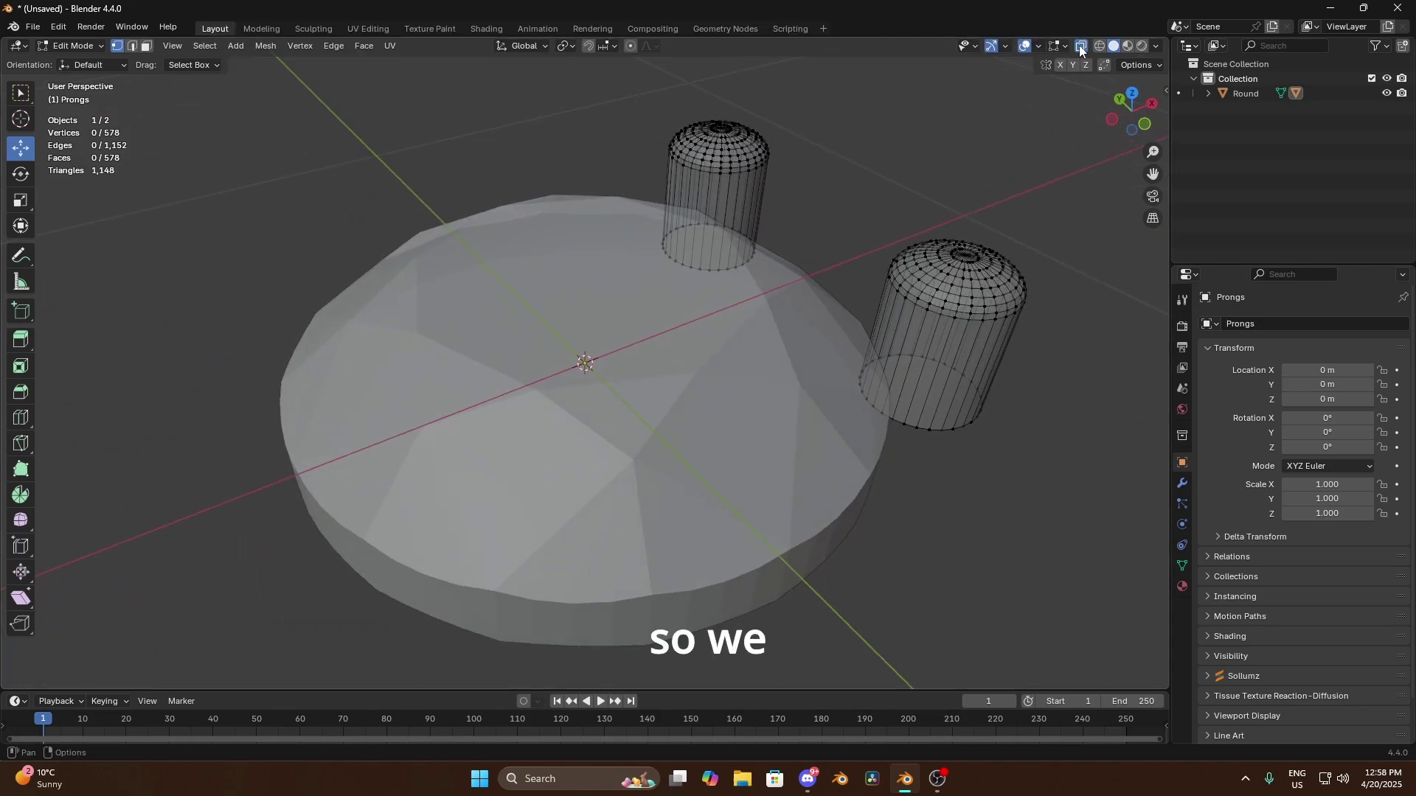
click(1079, 46)
middle_drag(916, 299, 806, 317)
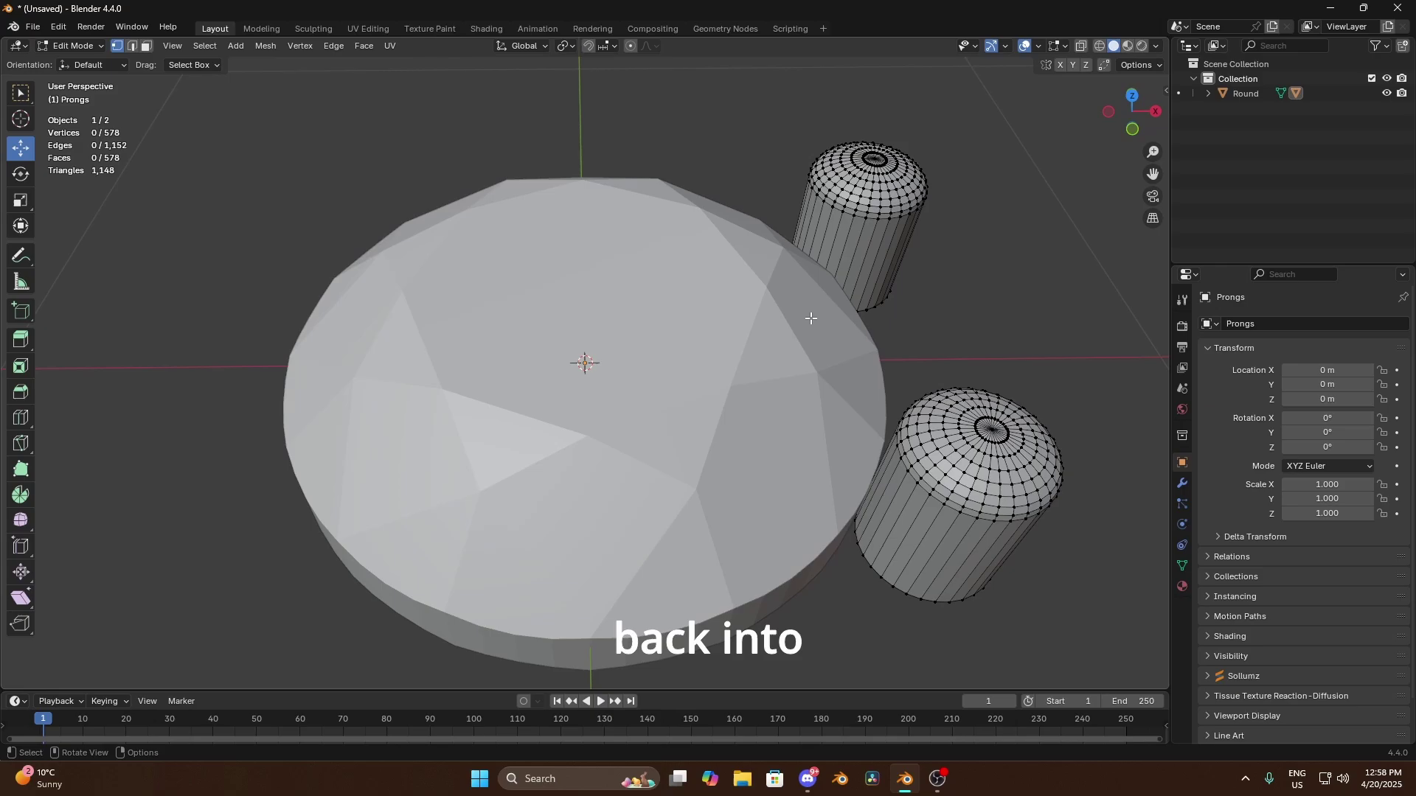
key(Tab)
middle_drag(922, 365, 555, 198)
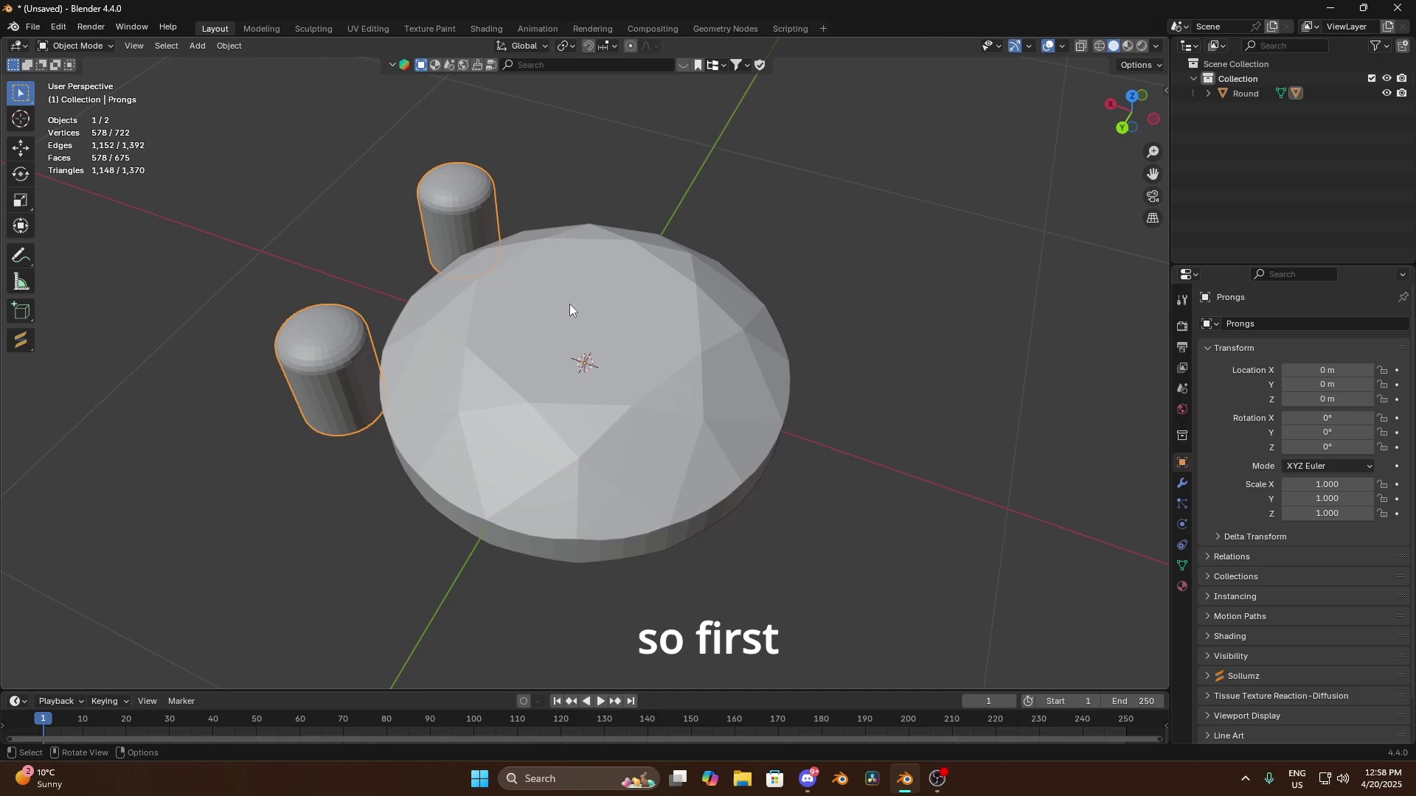
- Add a Decimate modifier to the prongs and lower its Ratio to 0.0612
middle_drag(443, 92, 994, 149)
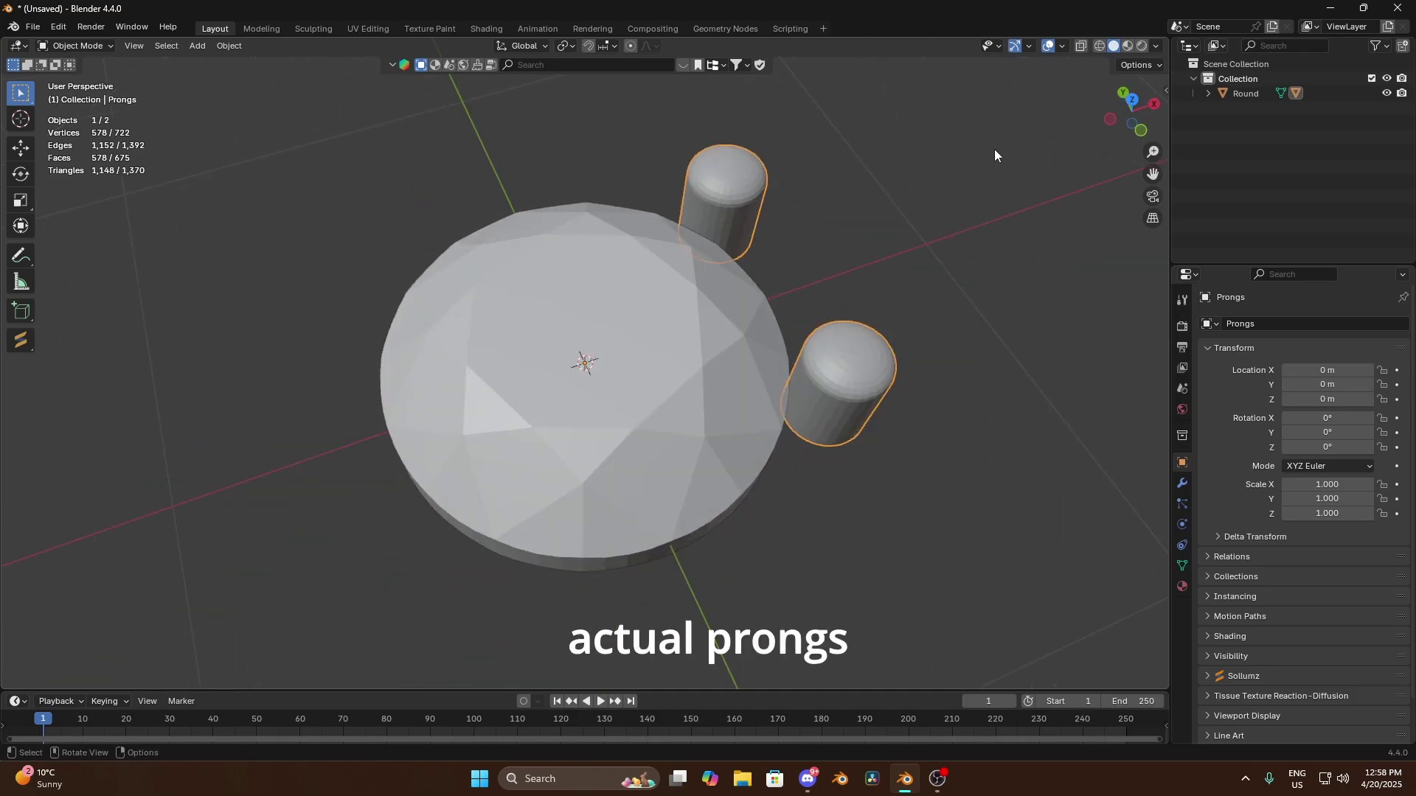
click(1132, 102)
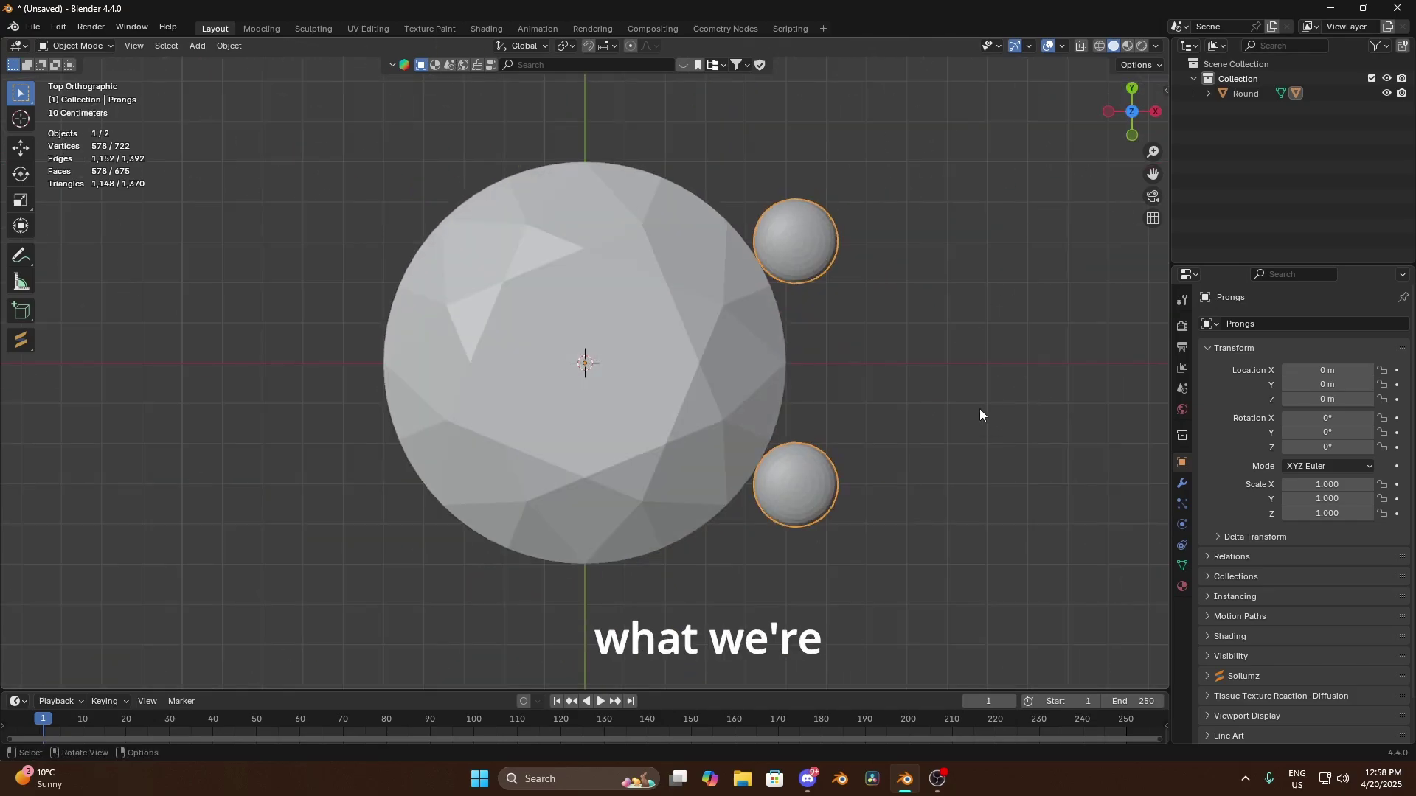
middle_drag(979, 408, 925, 306)
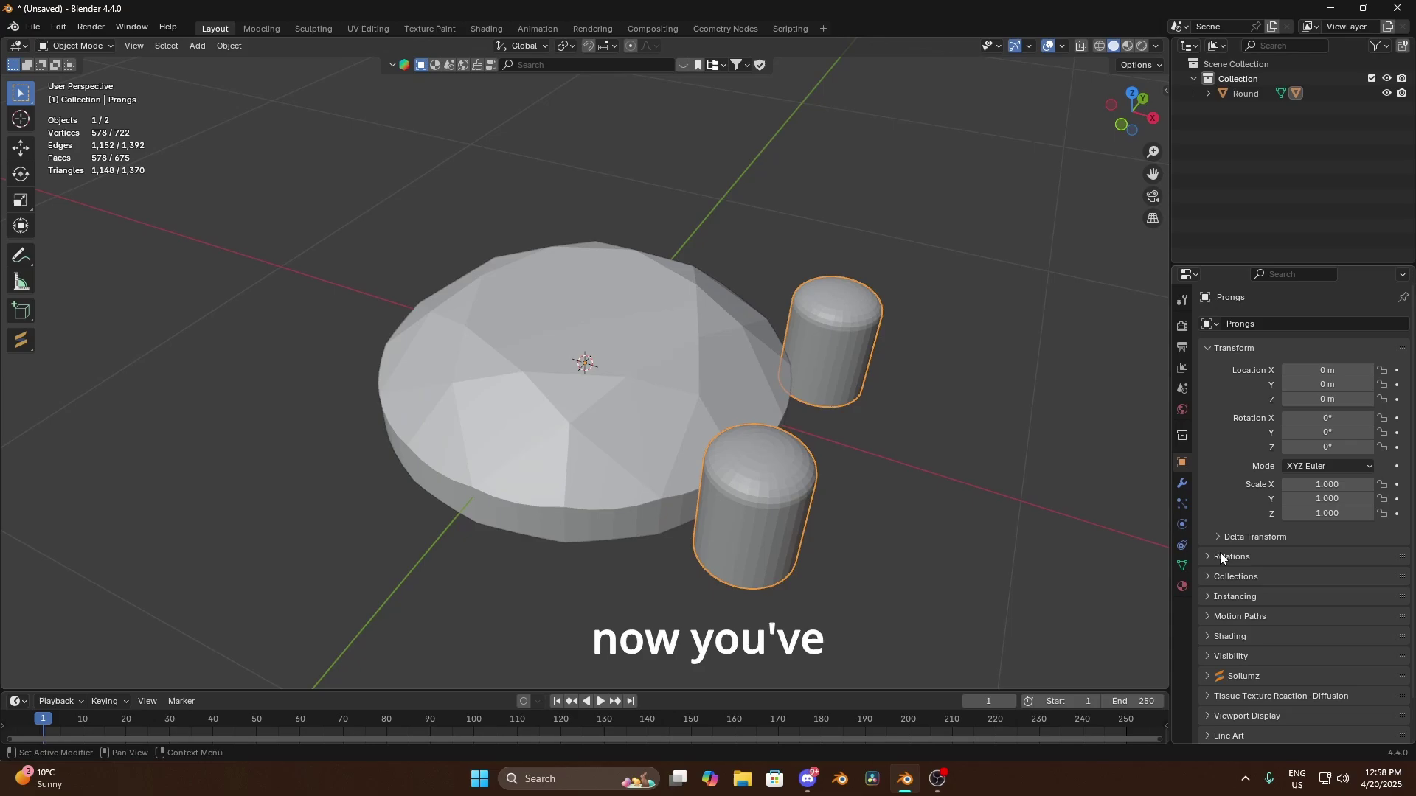
scroll(752, 412, down, 10)
scroll(708, 332, down, 5)
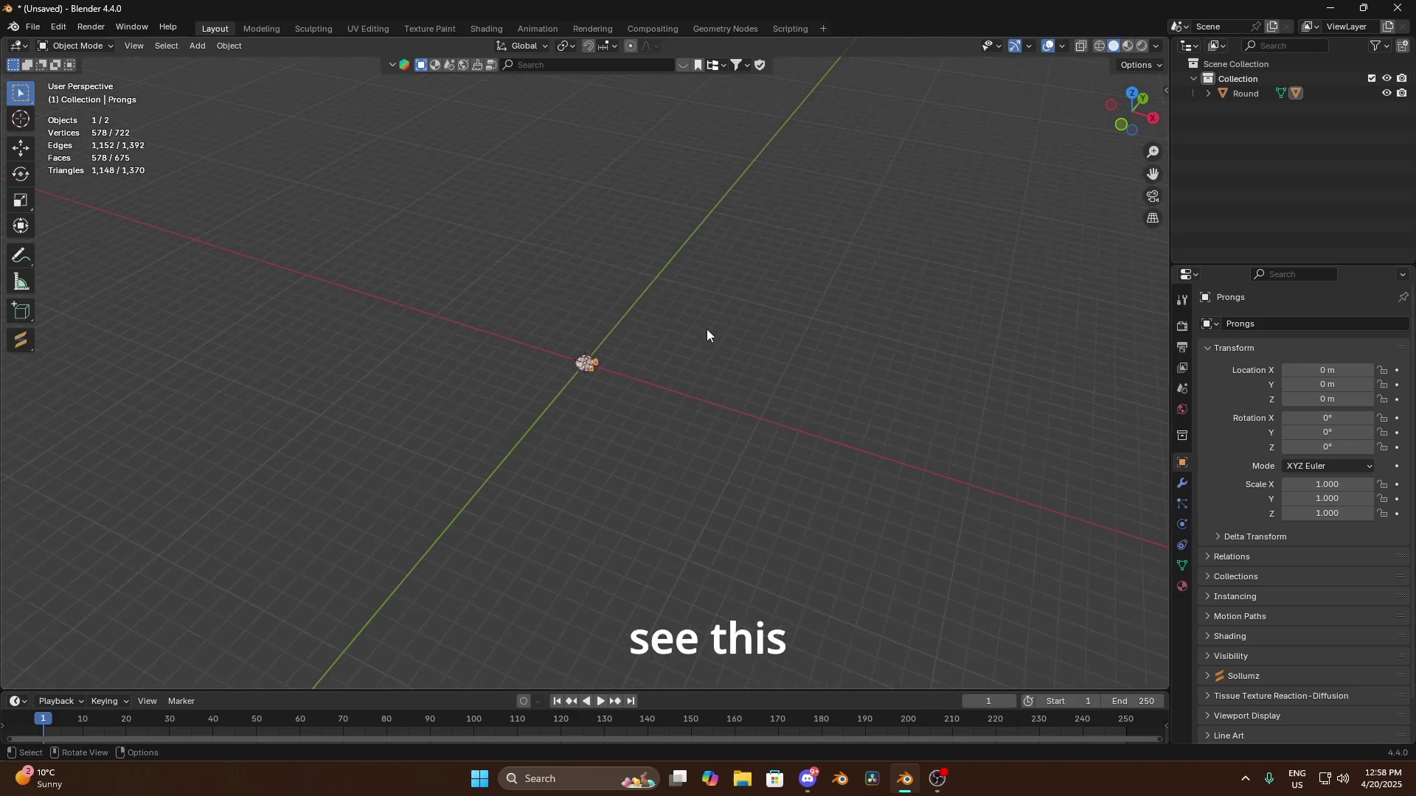
middle_drag(707, 329, 734, 382)
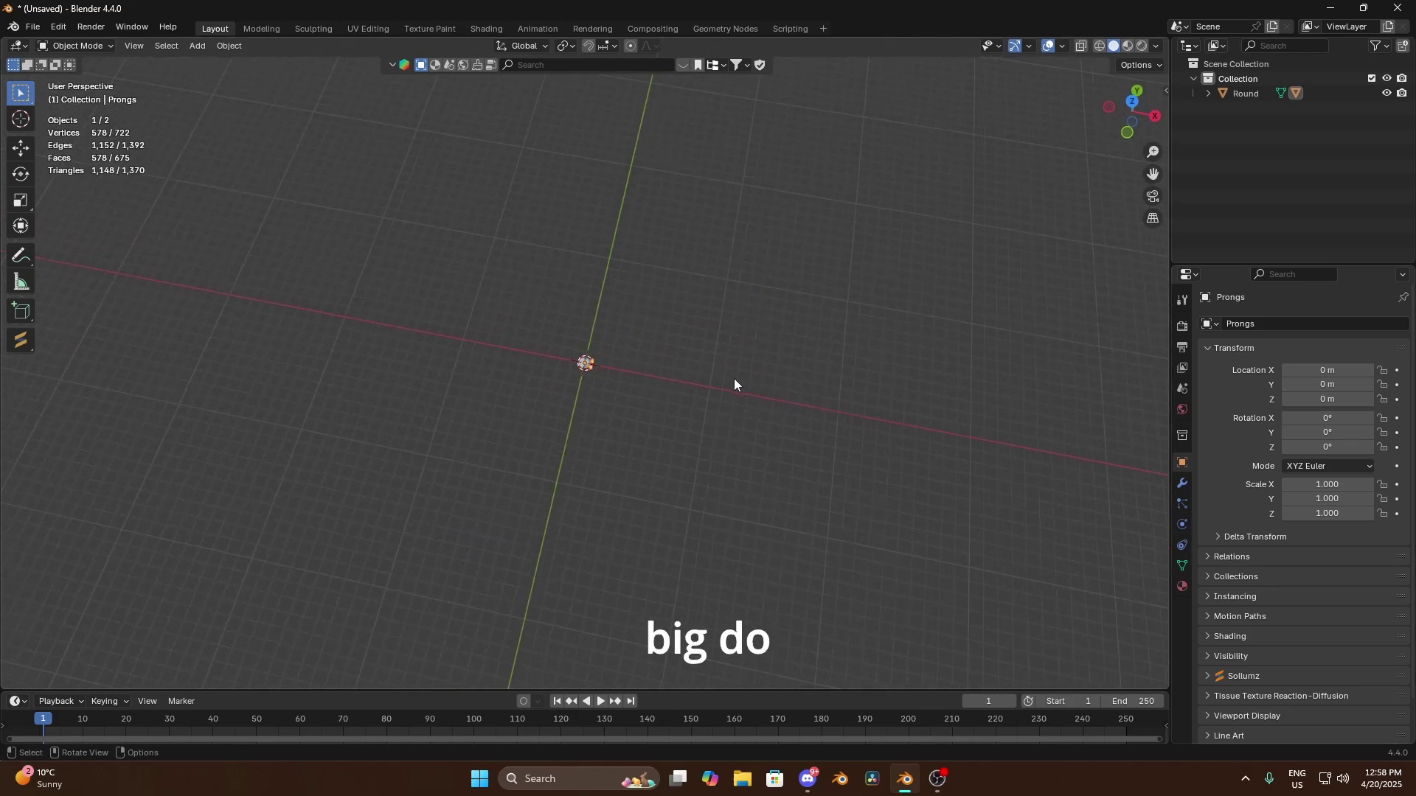
scroll(733, 379, up, 12)
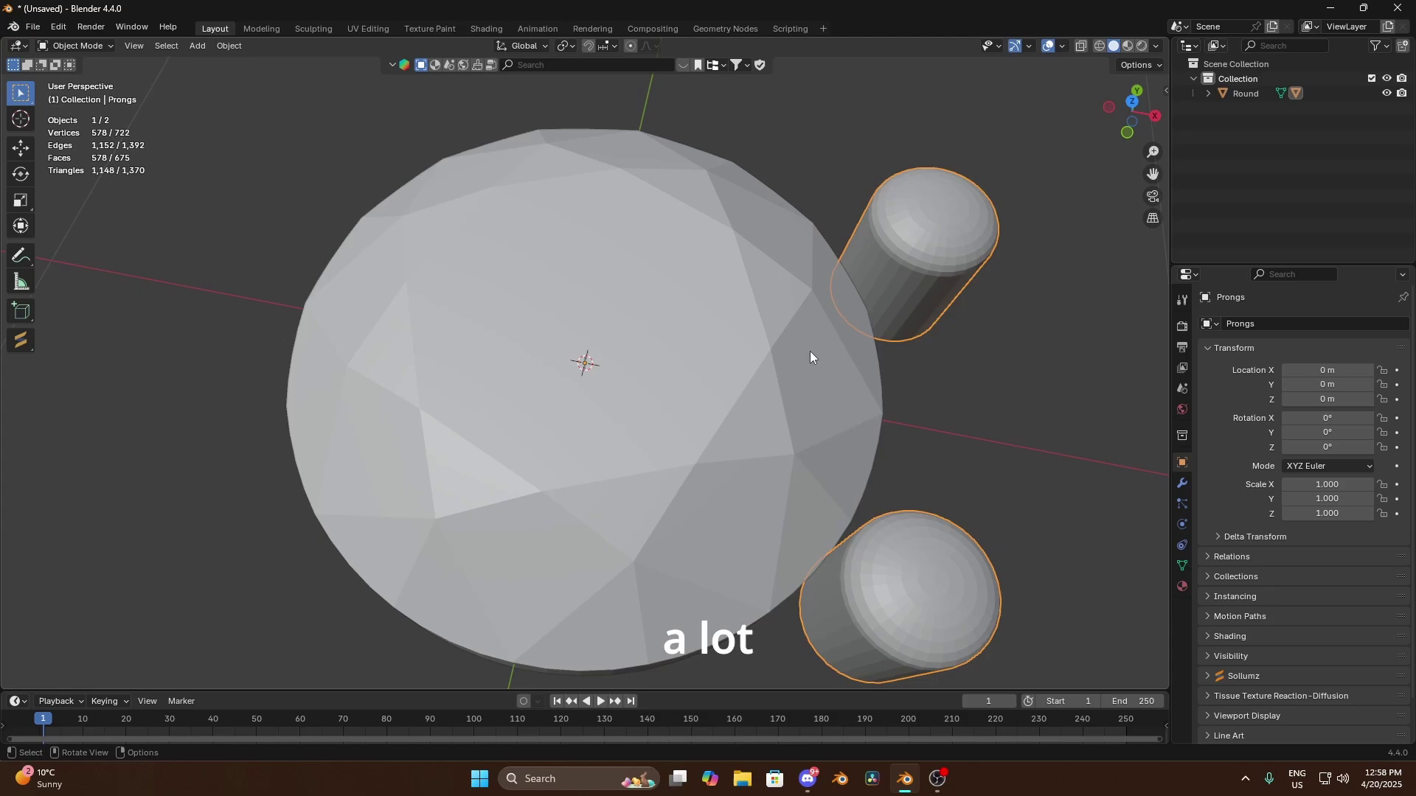
middle_drag(810, 357, 752, 331)
scroll(752, 332, down, 2)
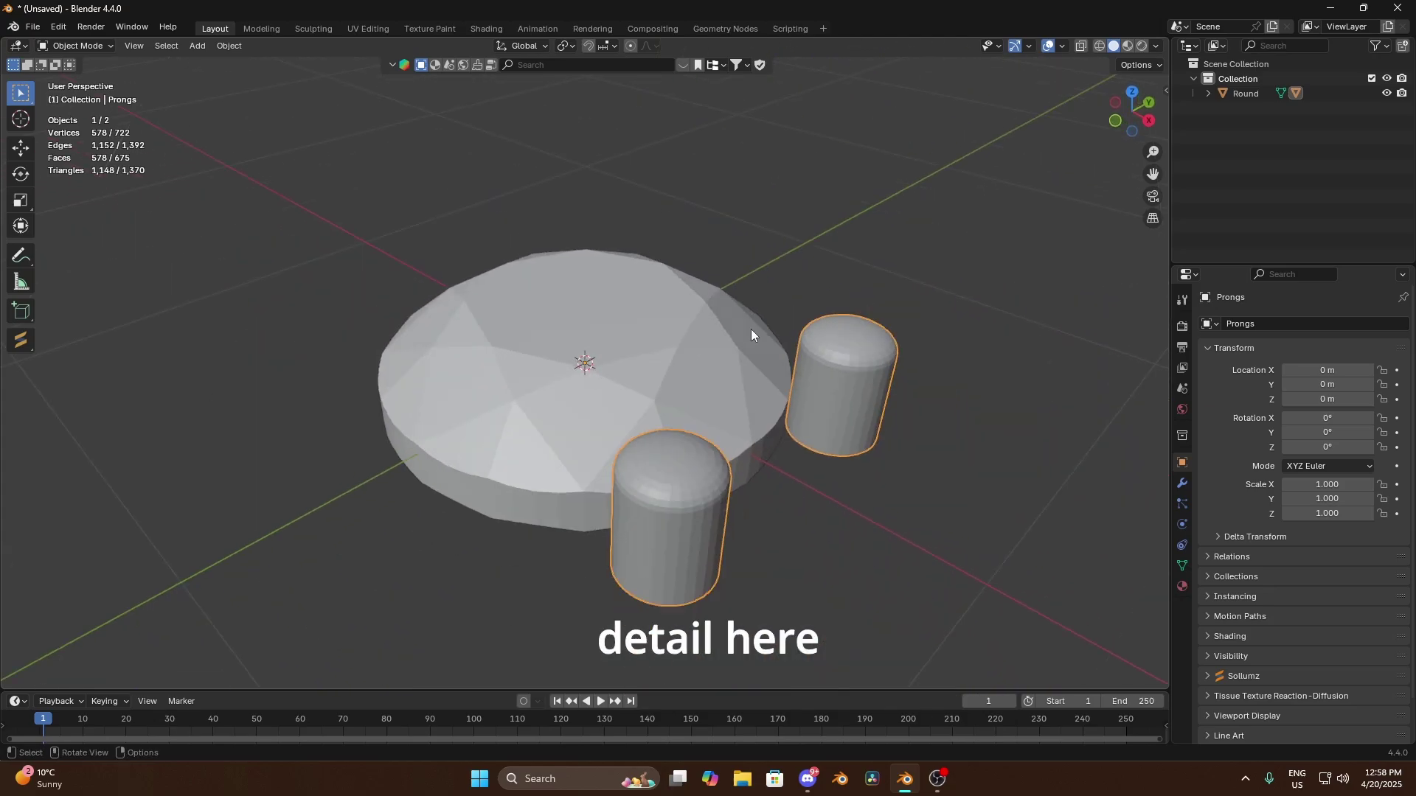
click(1183, 484)
click(1270, 329)
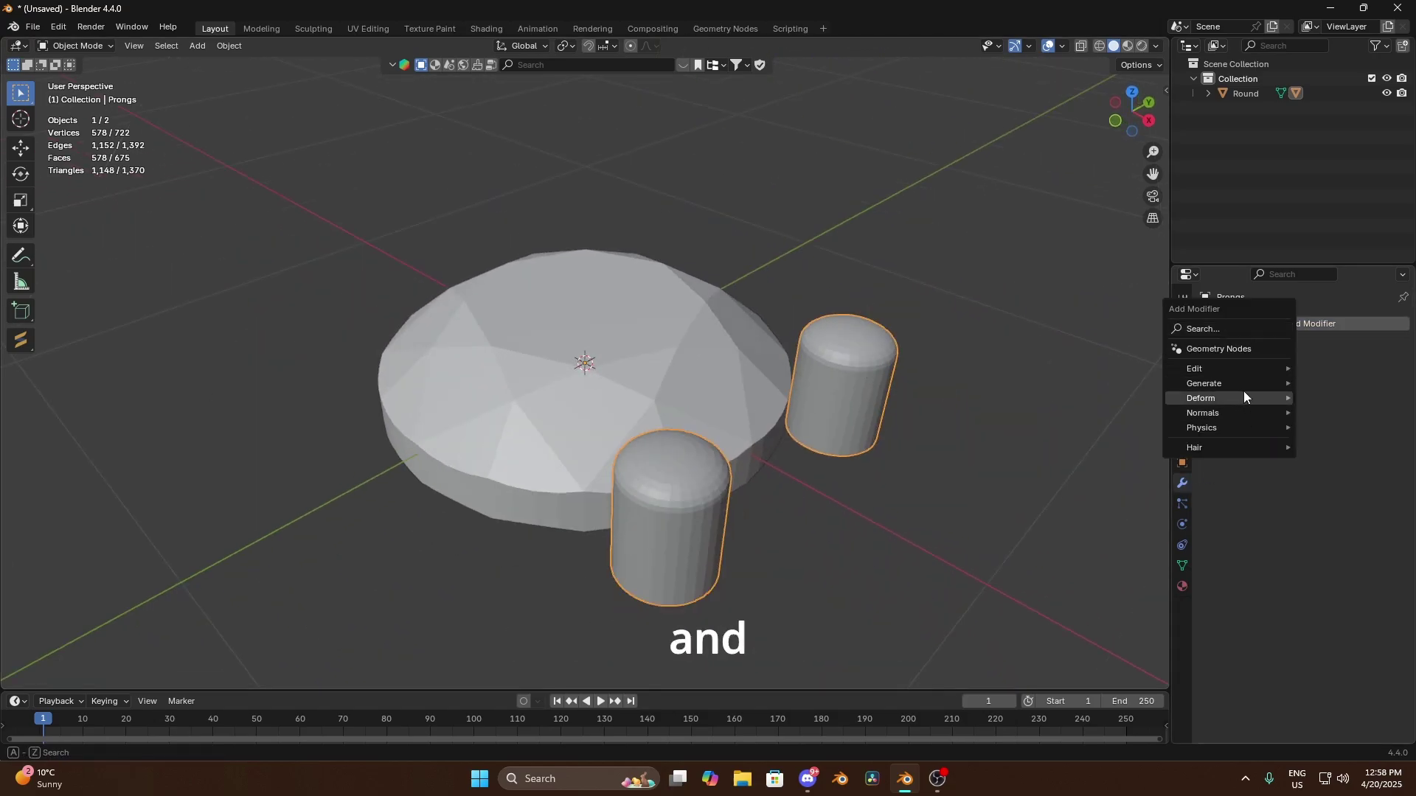
mouse_move(1242, 383)
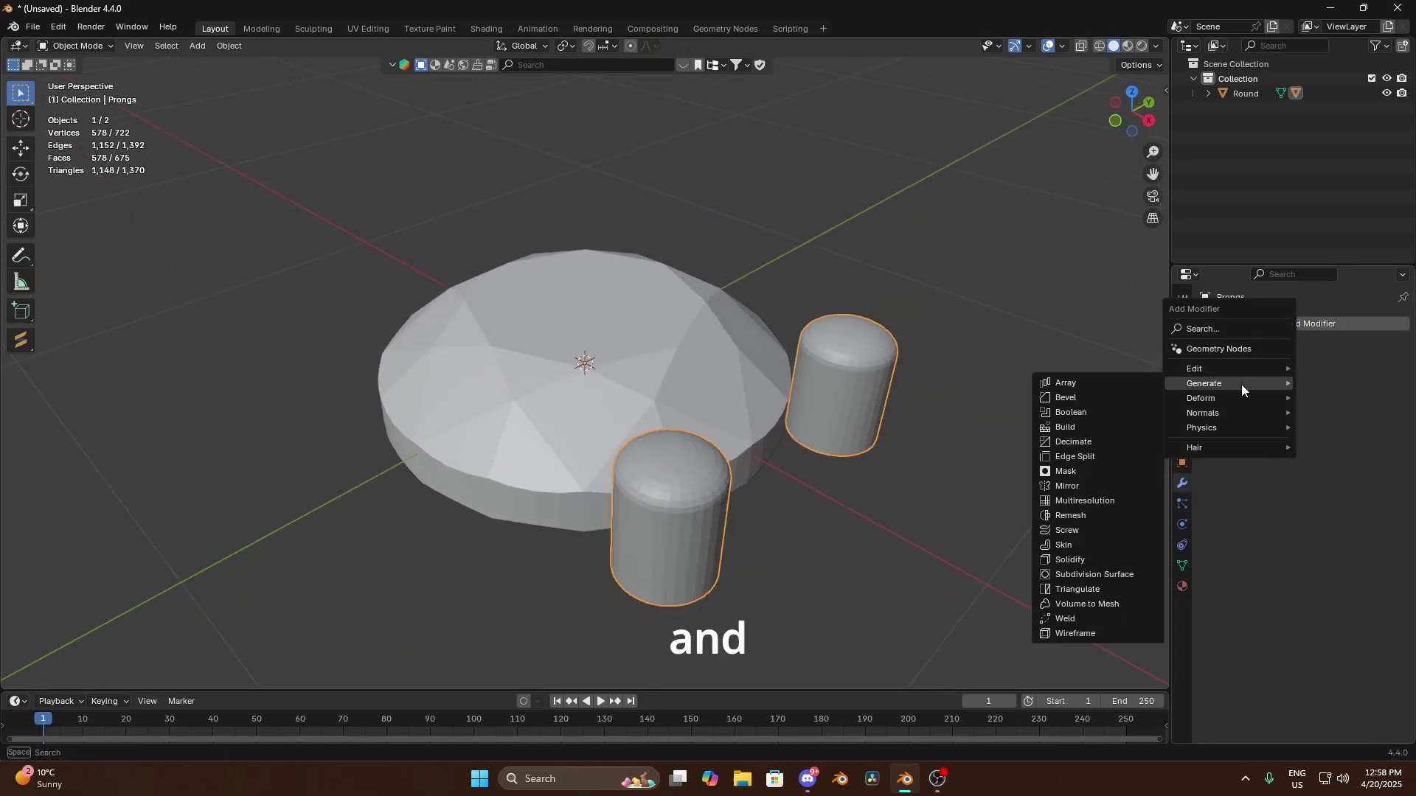
click(1103, 443)
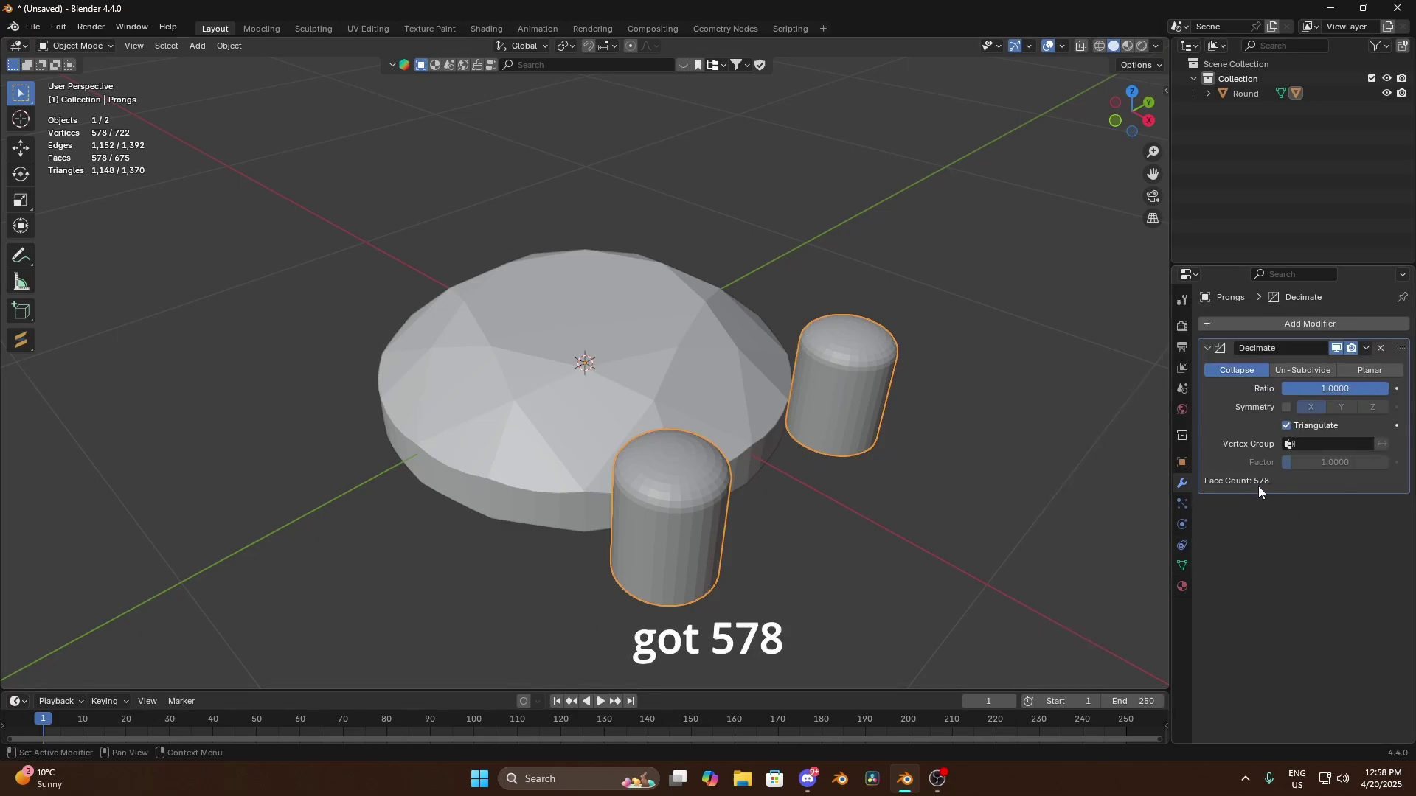
drag(1348, 388, 1288, 393)
- Inspect the 70-face decimated prongs from several angles and open the modifier's options menu
scroll(686, 380, down, 5)
middle_drag(686, 380, 886, 369)
scroll(860, 380, down, 4)
scroll(817, 383, up, 2)
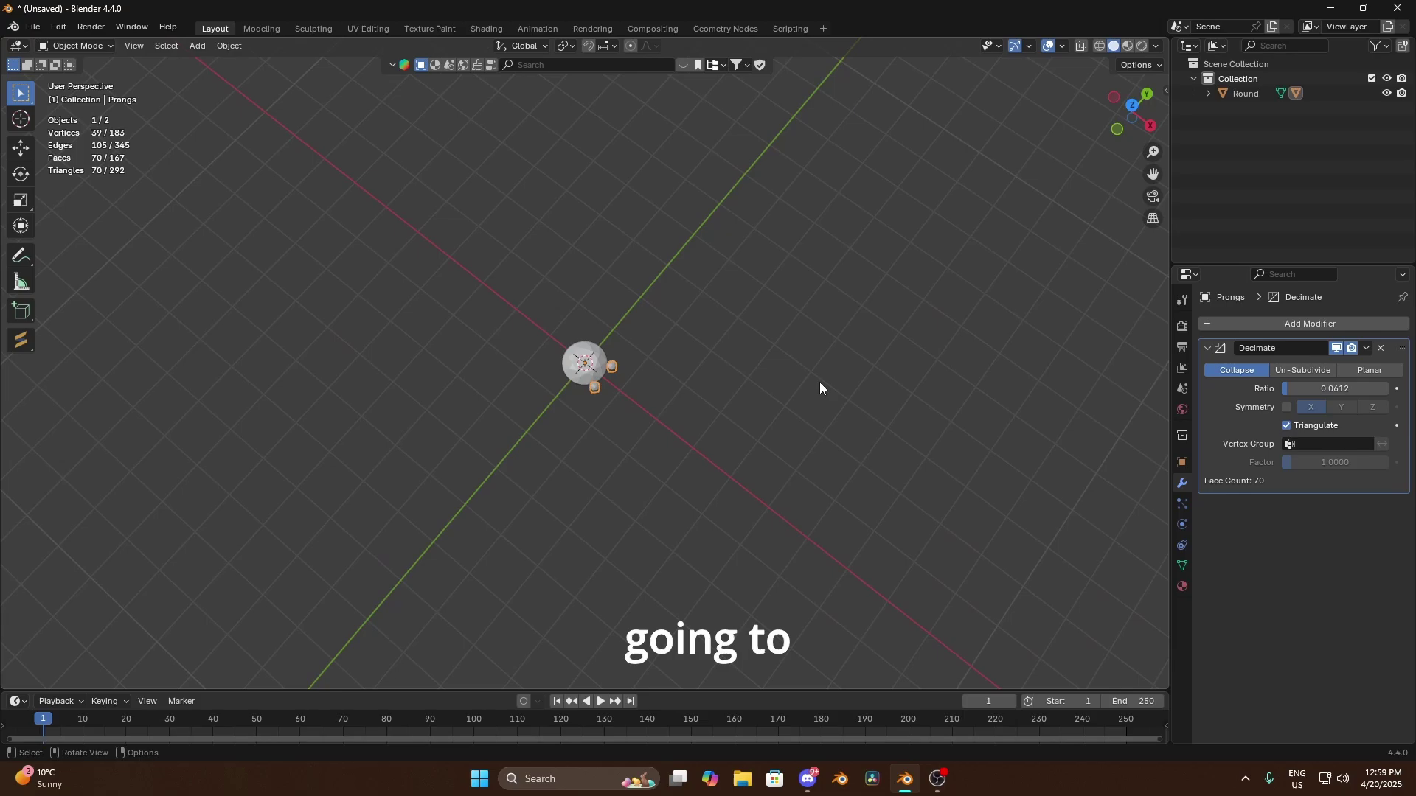
click(820, 382)
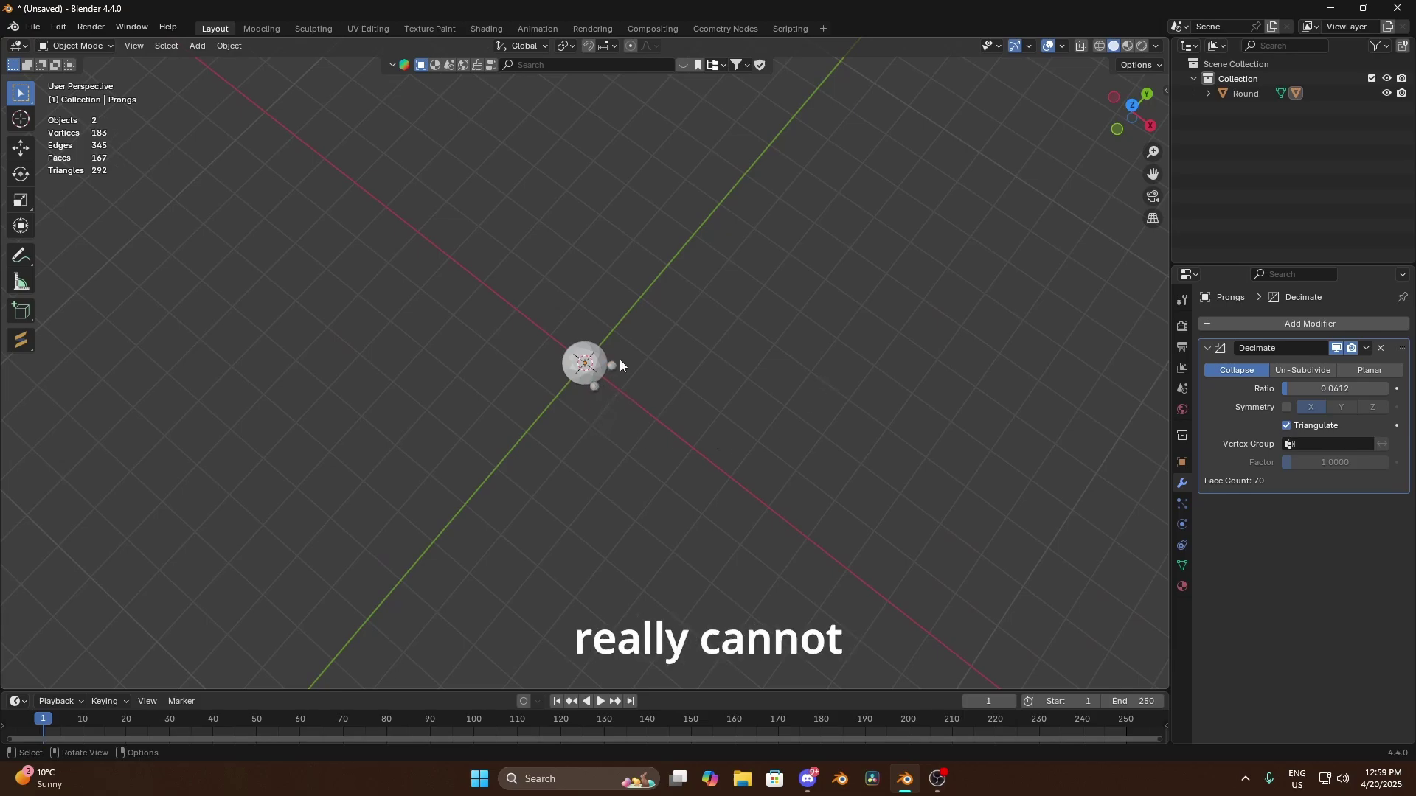
middle_drag(620, 359, 751, 374)
scroll(749, 373, down, 2)
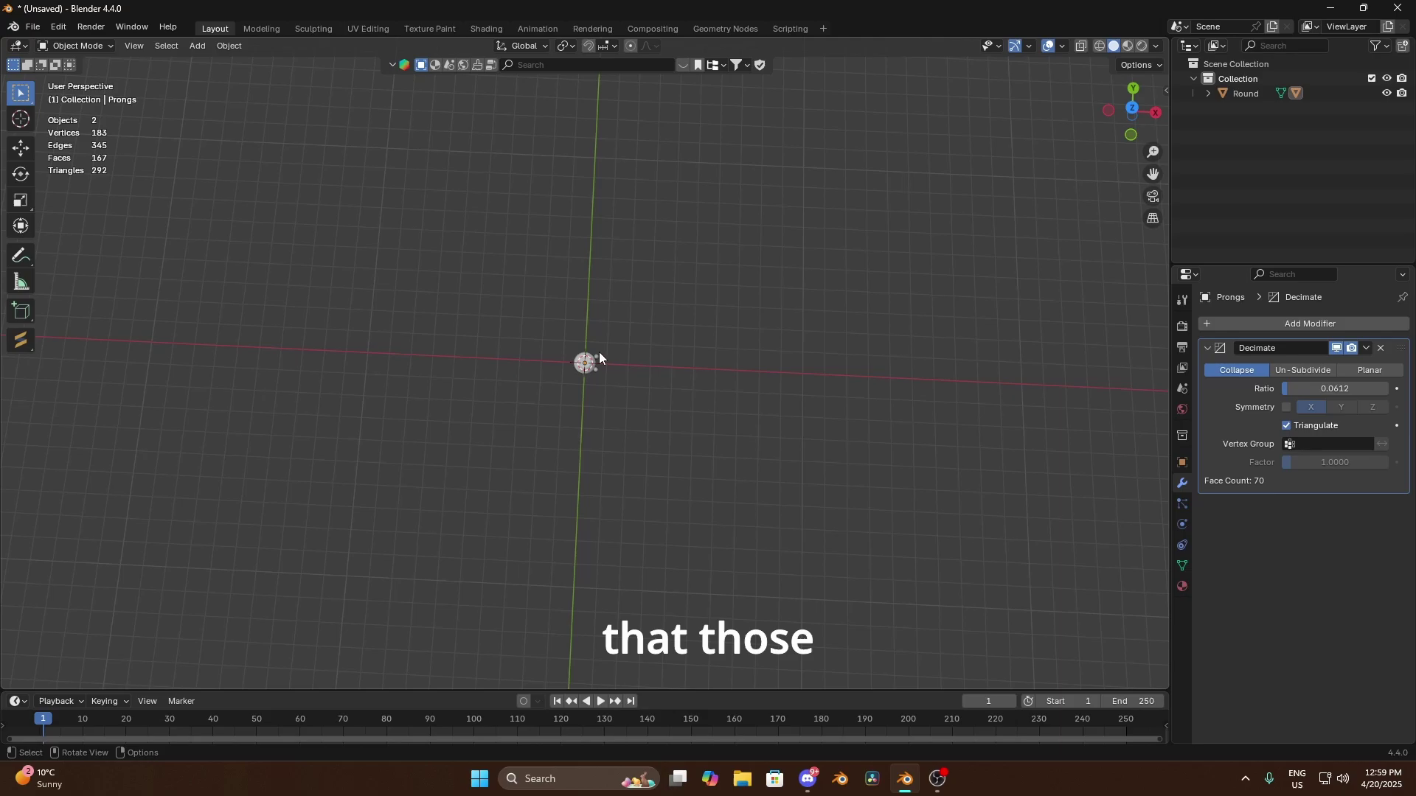
scroll(706, 401, up, 8)
mouse_move(763, 347)
middle_down()
mouse_move(648, 194)
mouse_move(752, 221)
mouse_move(758, 363)
middle_up()
scroll(841, 431, down, 5)
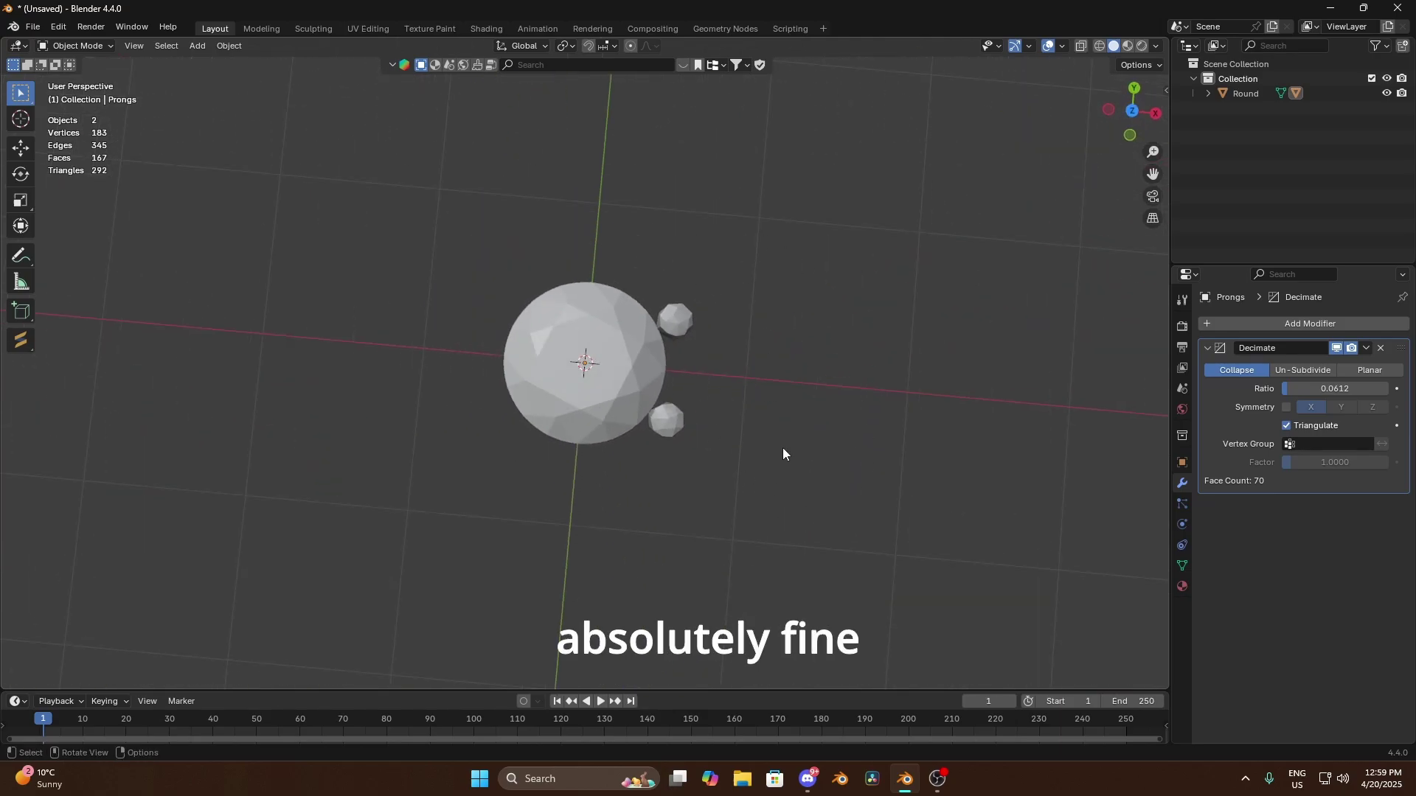
scroll(832, 433, up, 3)
middle_drag(831, 433, 847, 366)
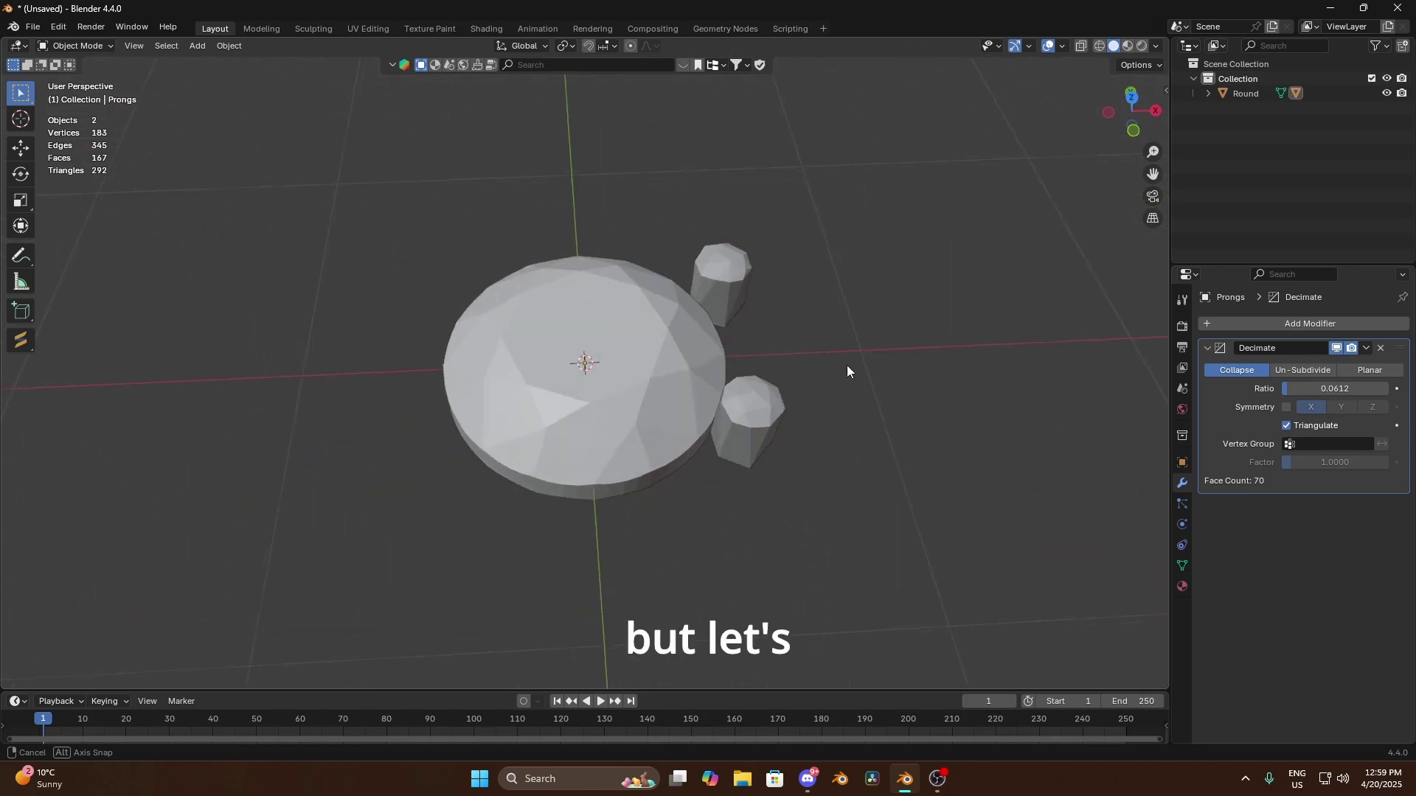
click(1365, 349)
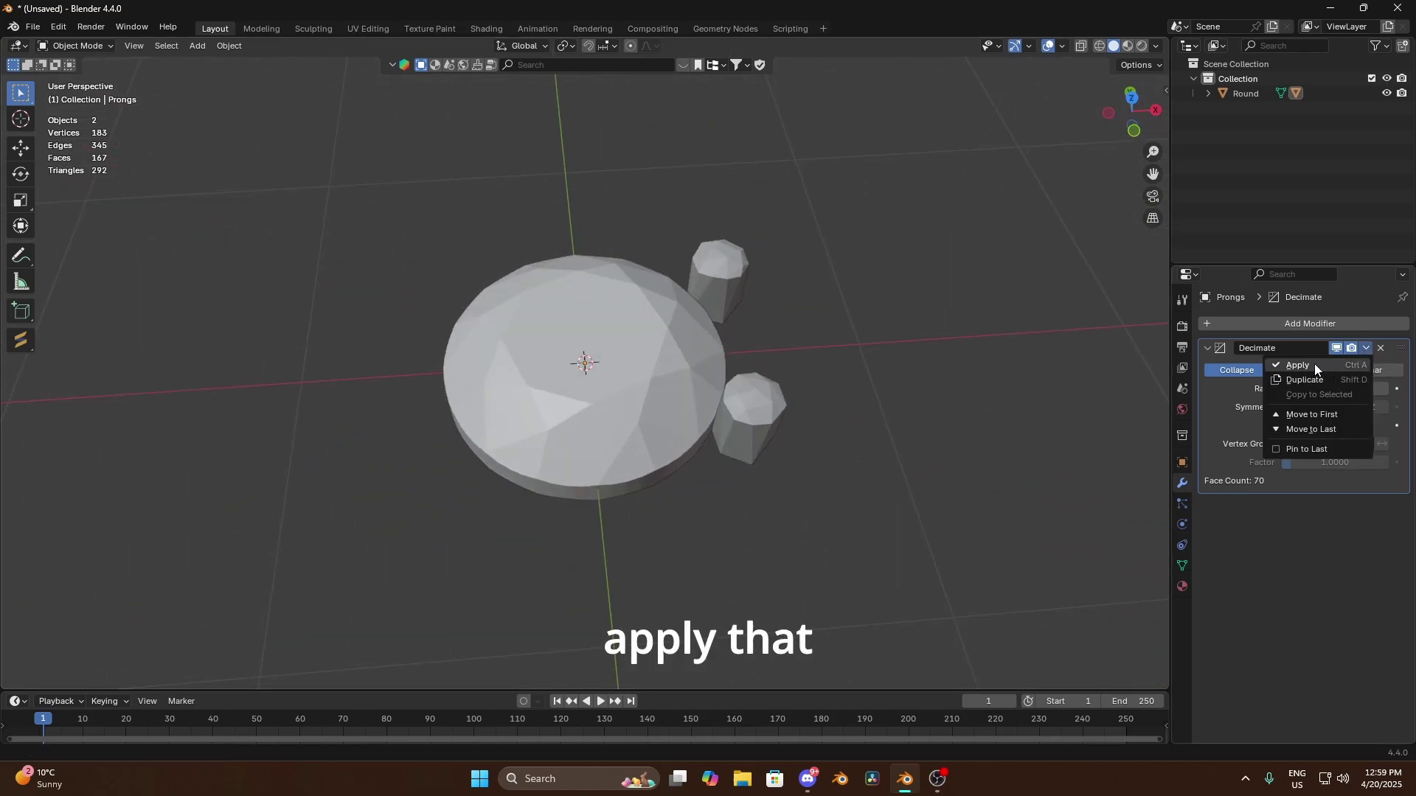
- Apply the prongs' Decimate, then give Round a triangulating Decimate modifier at ratio 0.2653
click(1314, 364)
click(671, 353)
middle_drag(949, 306, 959, 346)
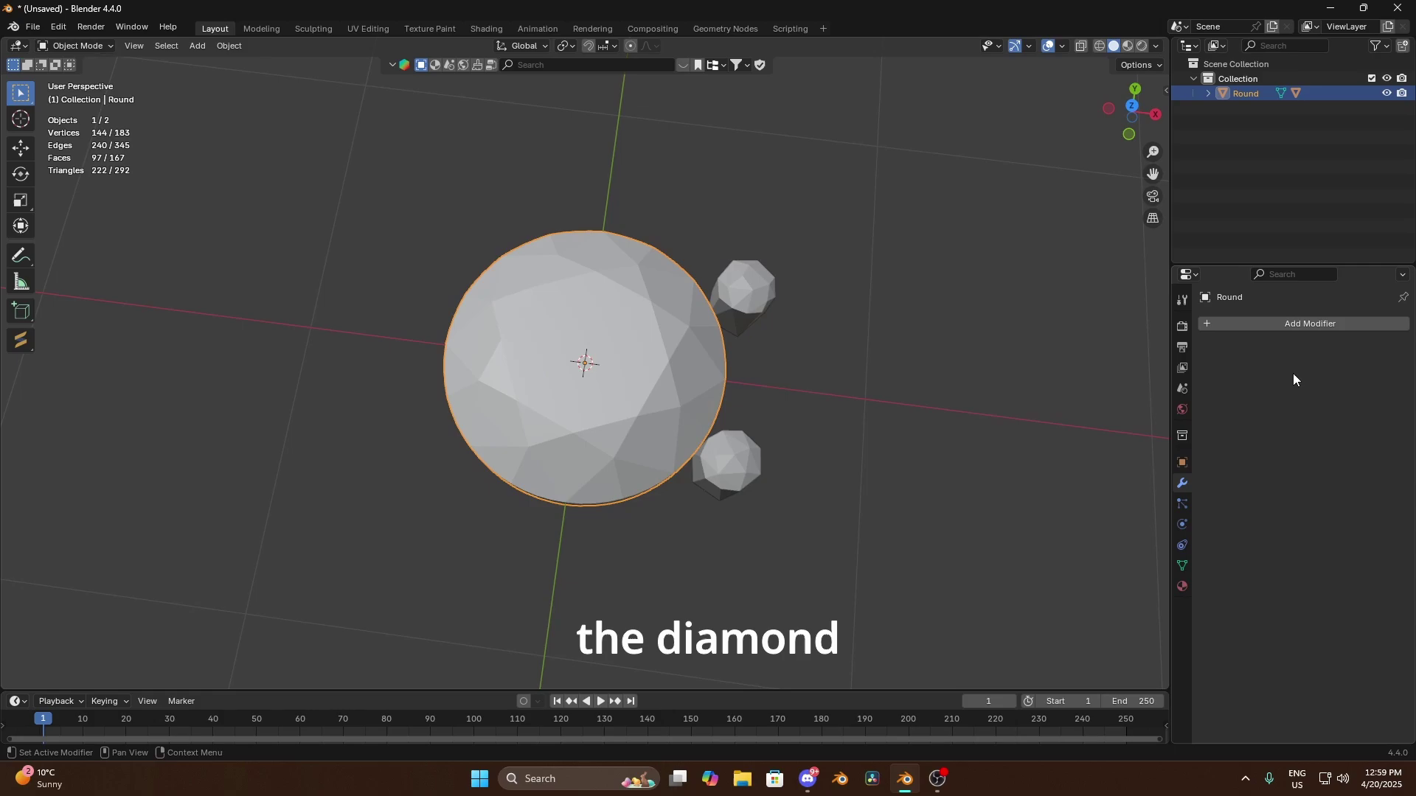
click(1308, 323)
mouse_move(1308, 323)
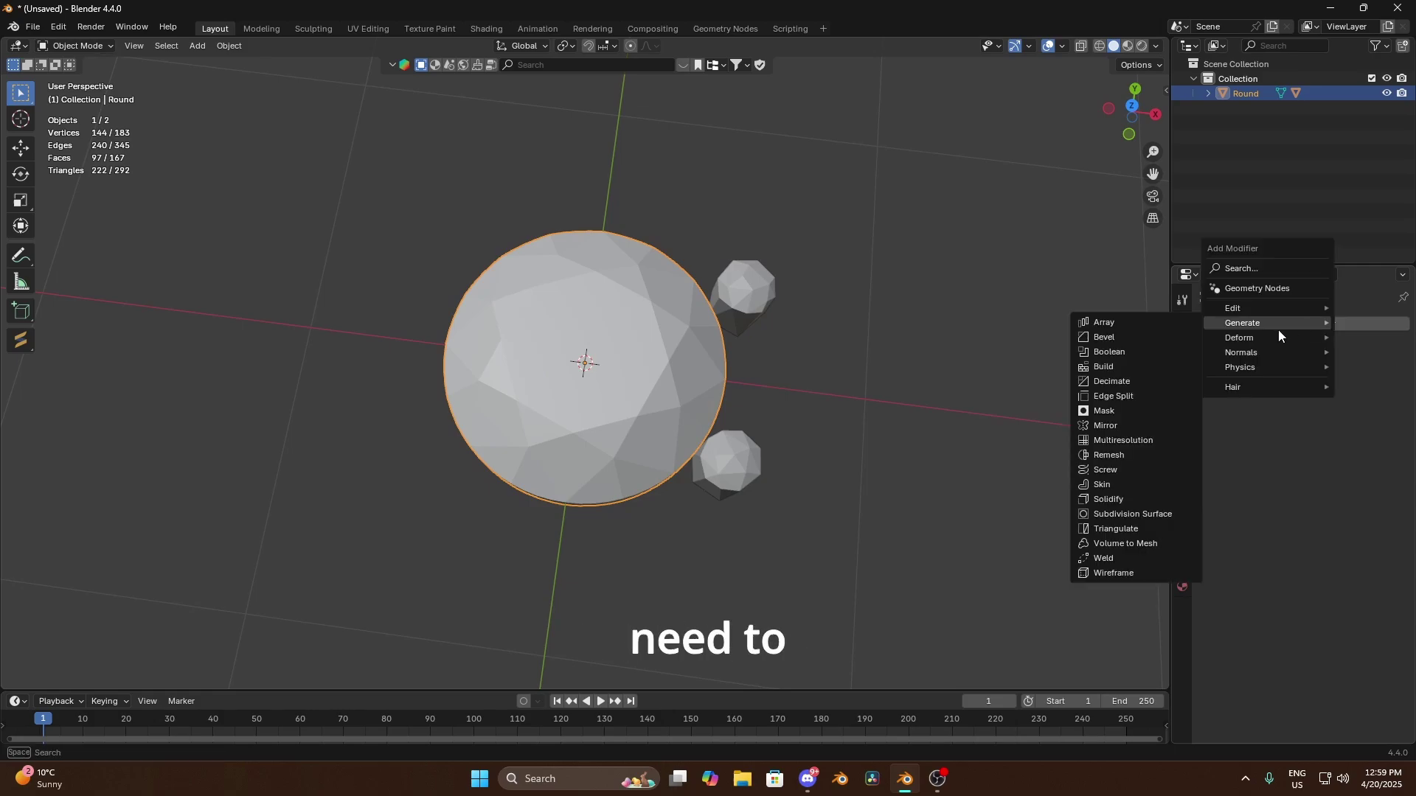
key(Escape)
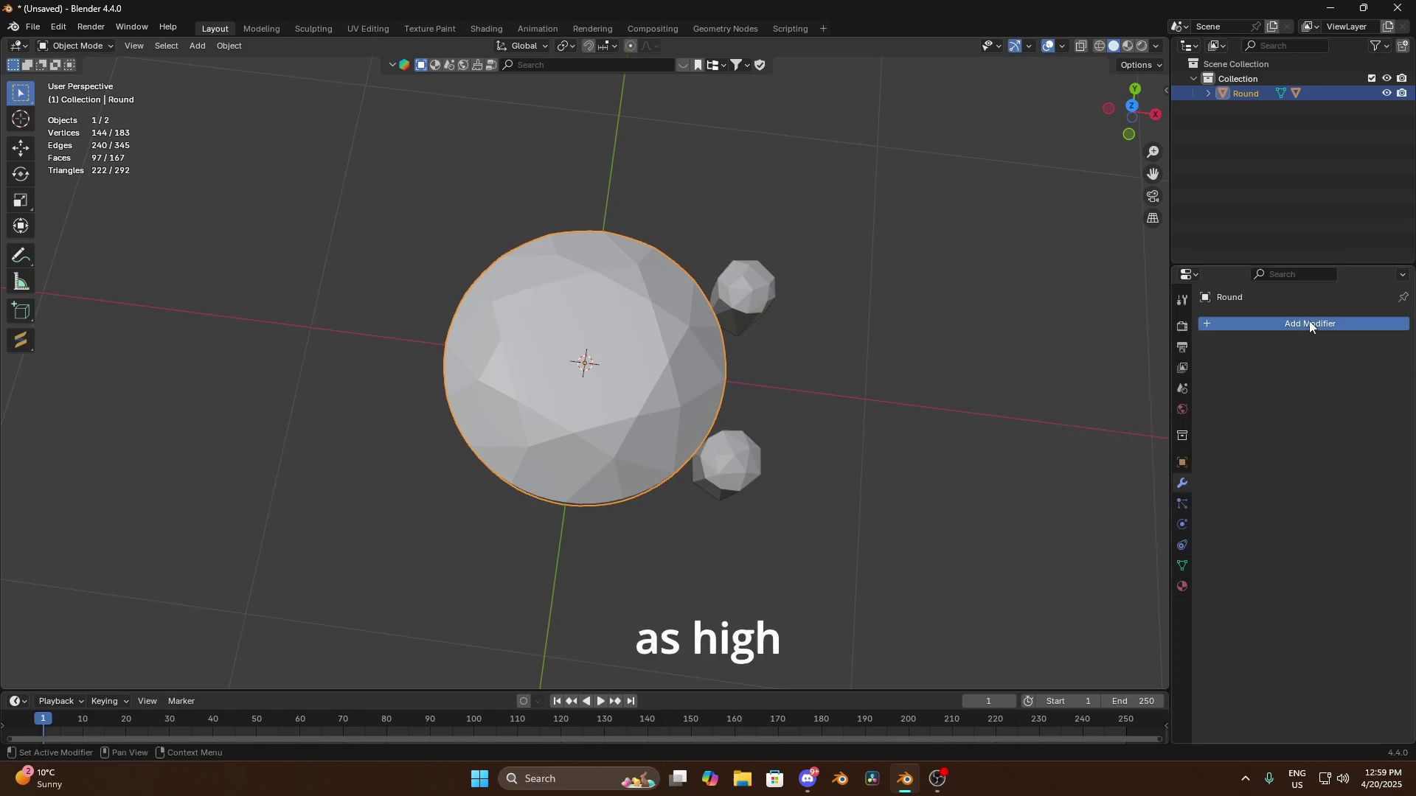
click(1310, 325)
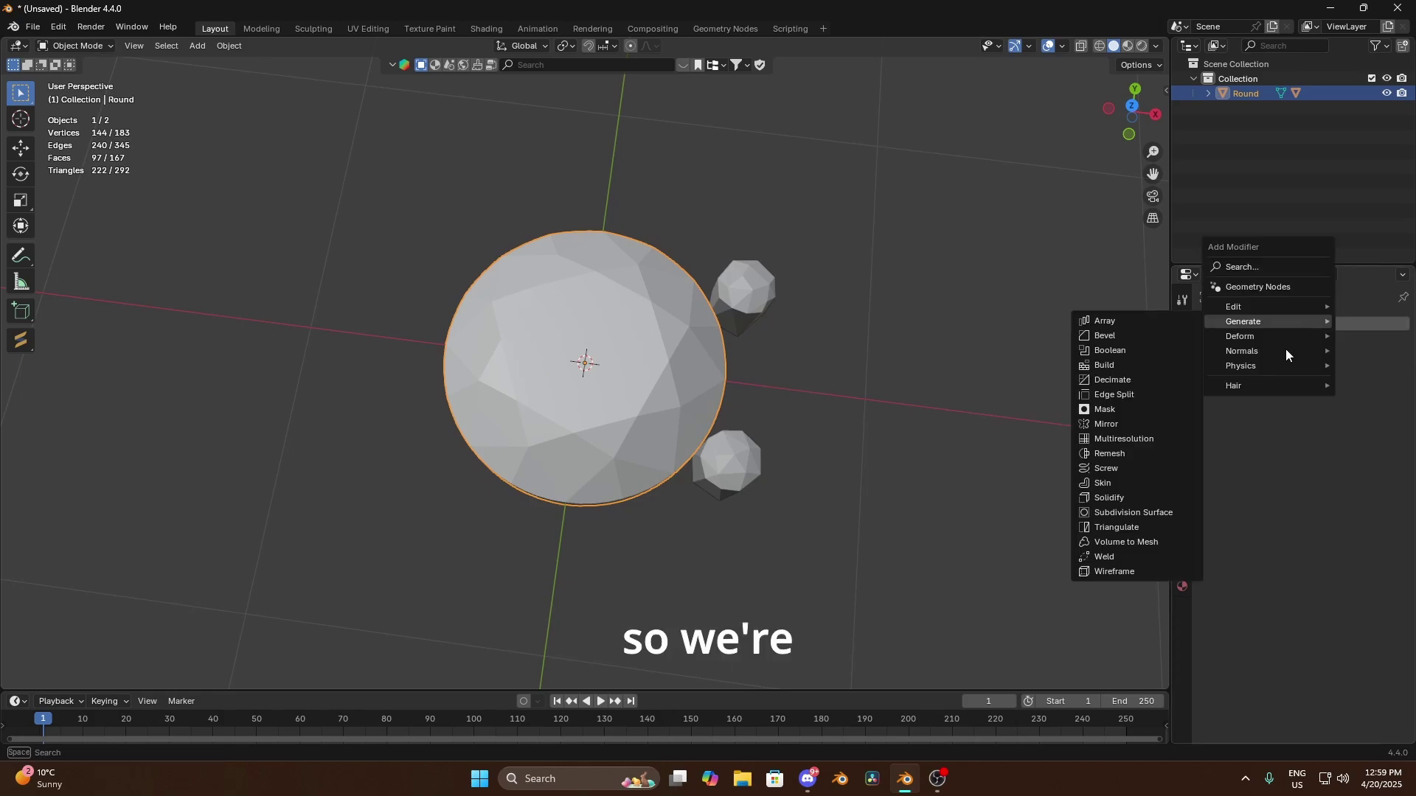
click(1148, 381)
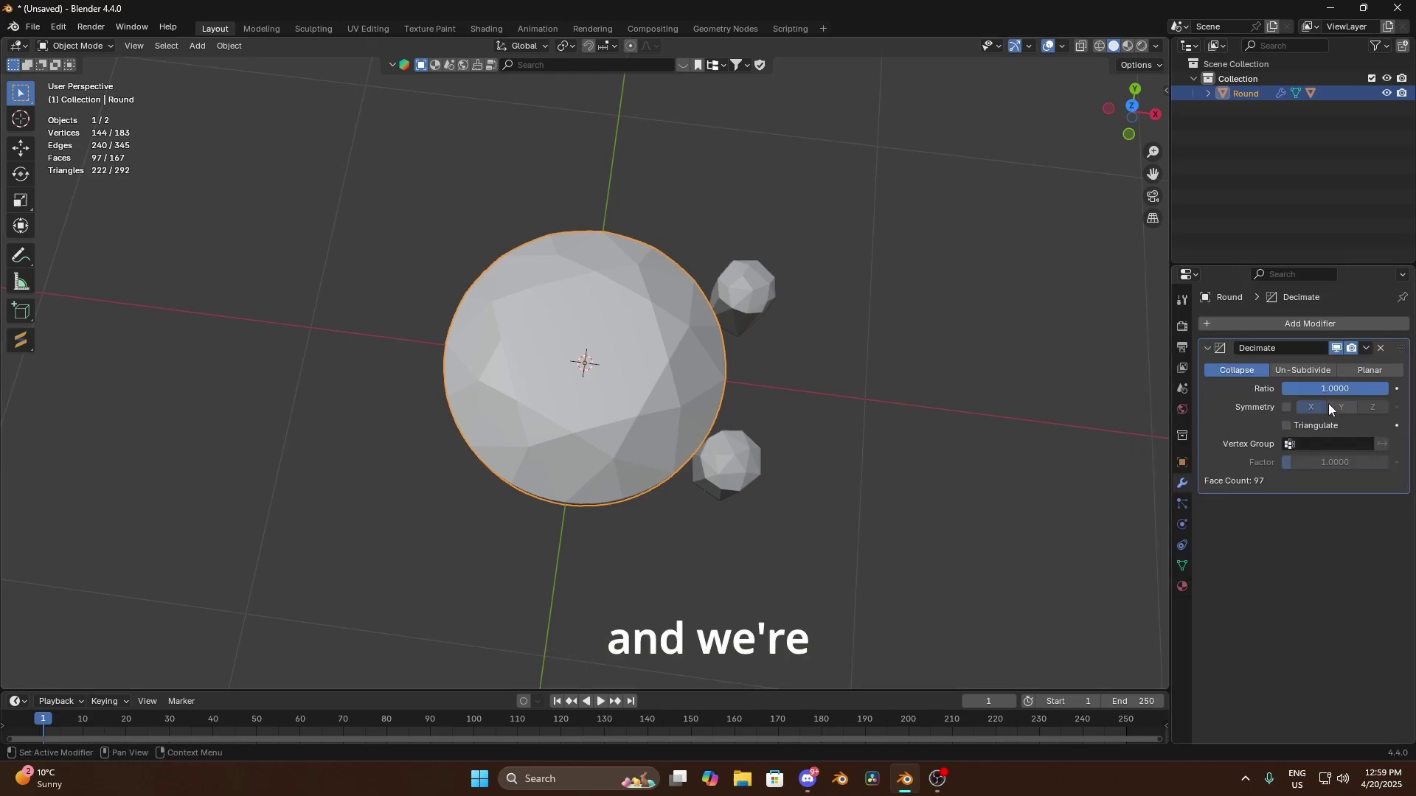
click(1286, 426)
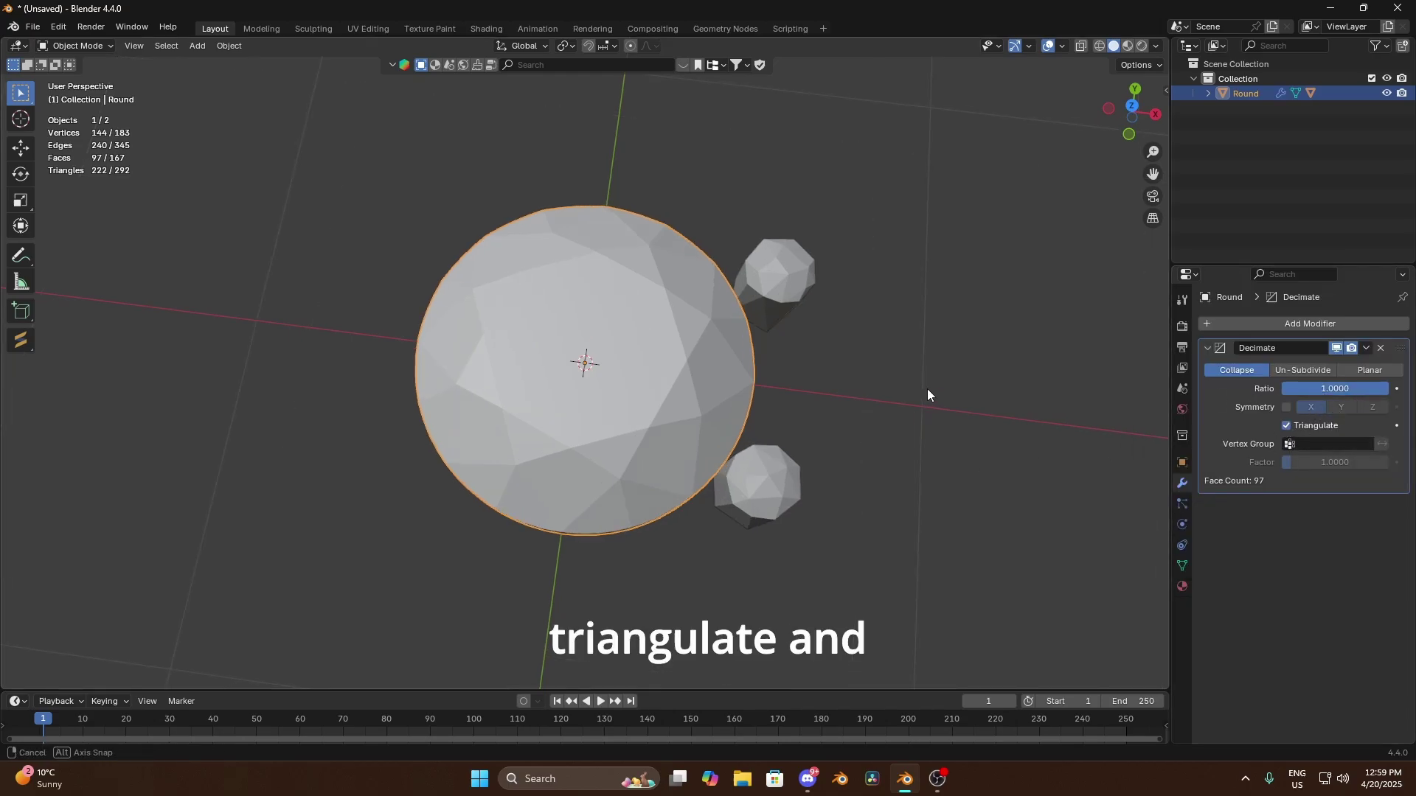
middle_drag(927, 388, 938, 314)
drag(1359, 388, 1309, 388)
- Inspect the decimated diamond and apply its Decimate modifier, leaving 57 faces
scroll(590, 267, down, 10)
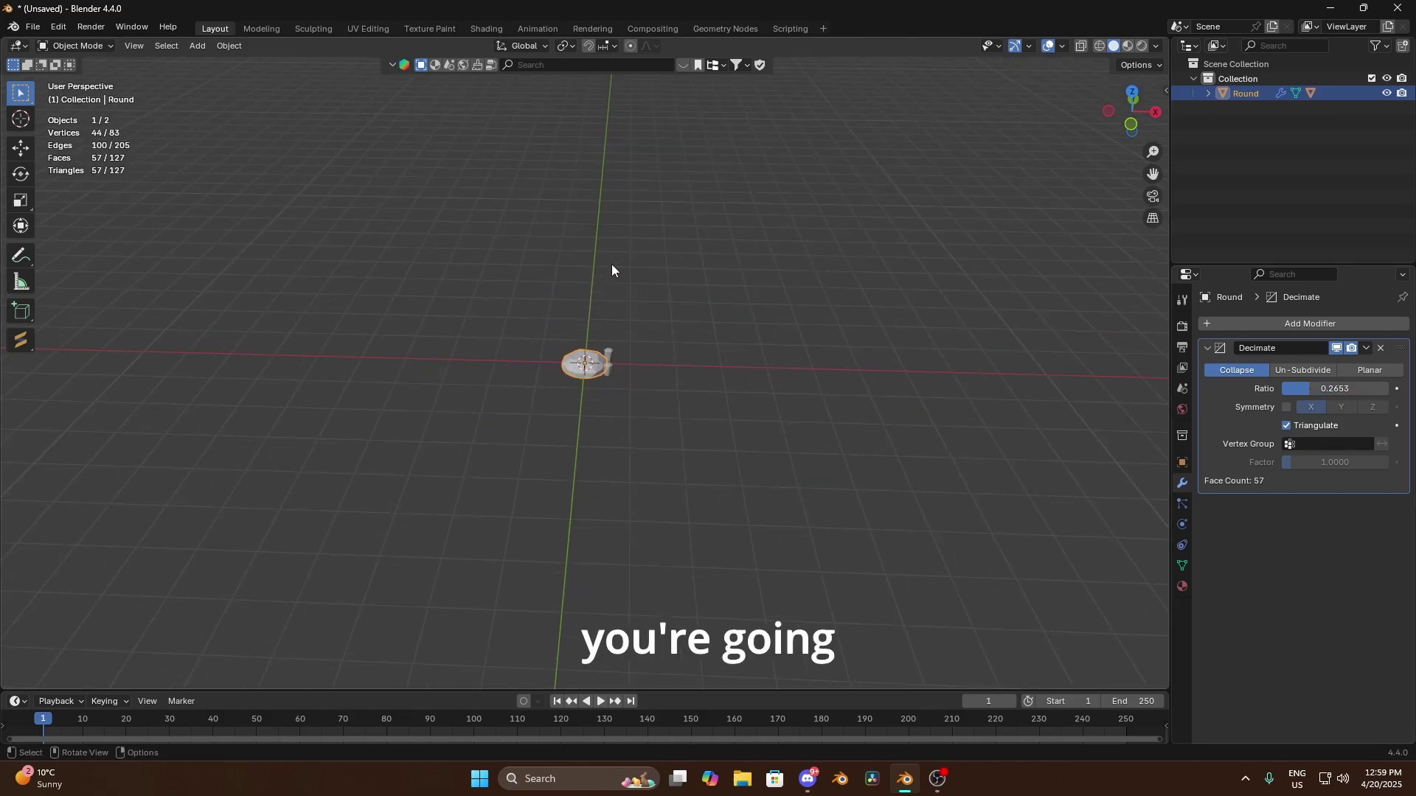
middle_drag(631, 252, 661, 376)
scroll(656, 346, up, 12)
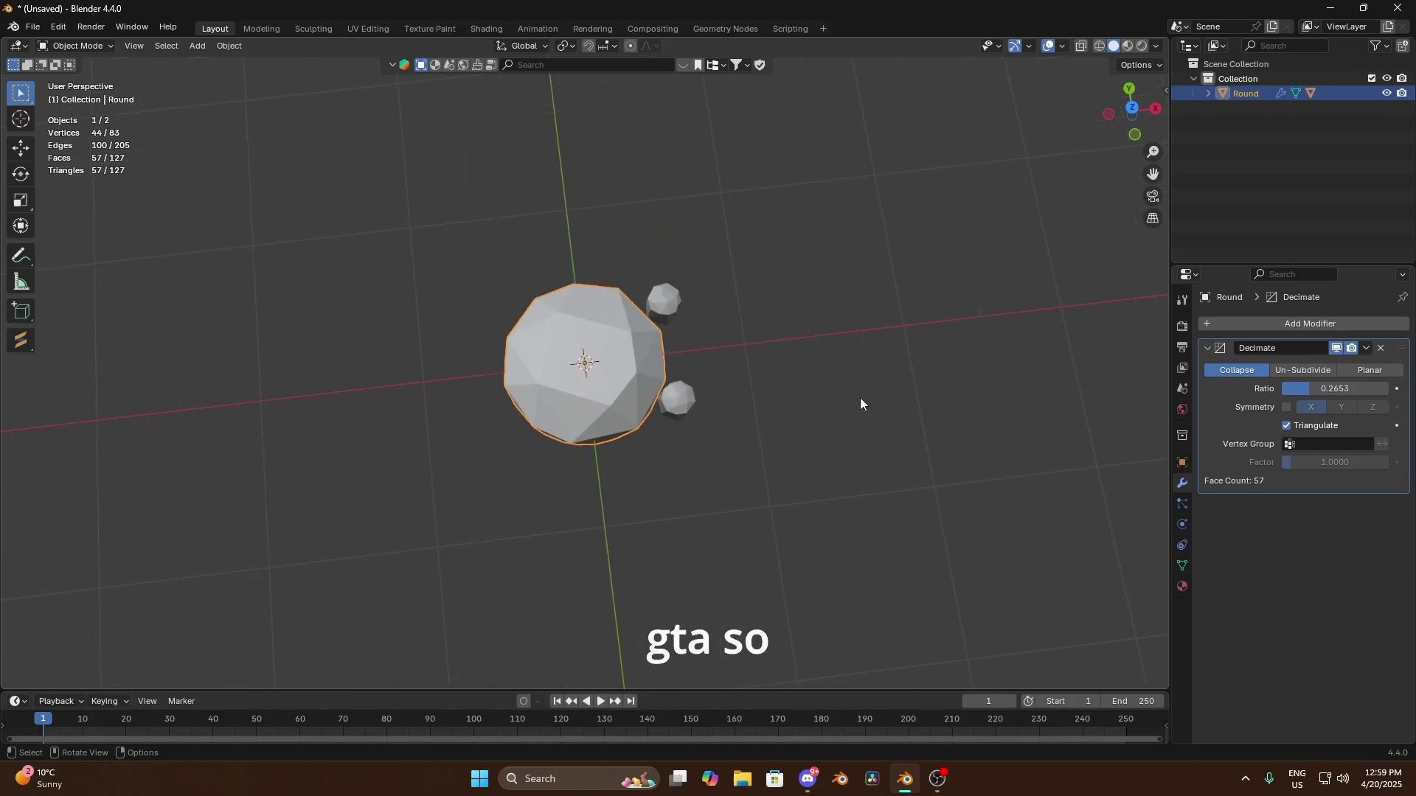
scroll(856, 402, down, 8)
middle_drag(737, 367, 719, 387)
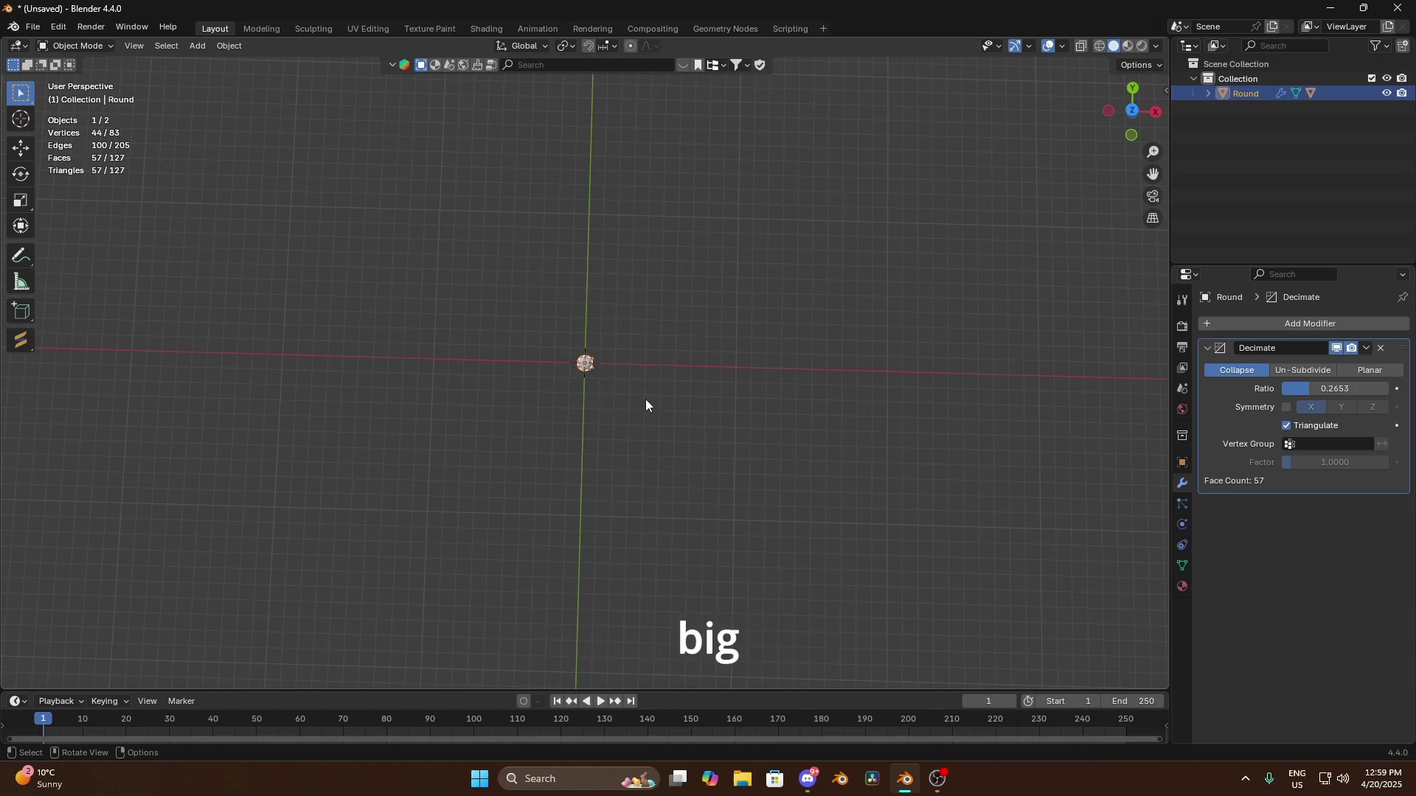
scroll(675, 417, up, 8)
scroll(678, 414, down, 5)
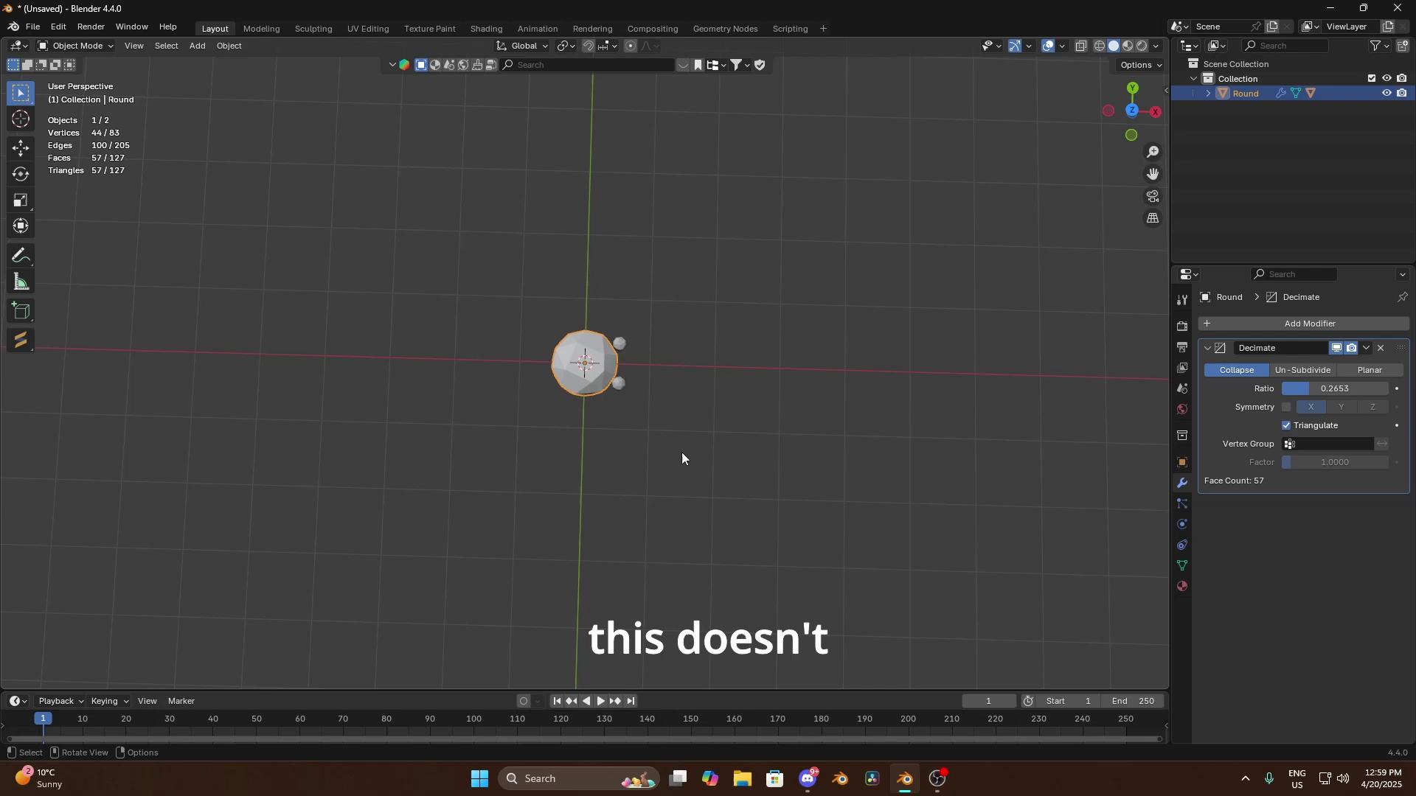
scroll(741, 466, up, 5)
middle_drag(740, 466, 723, 418)
scroll(745, 419, down, 6)
middle_drag(730, 361, 738, 407)
scroll(739, 408, down, 2)
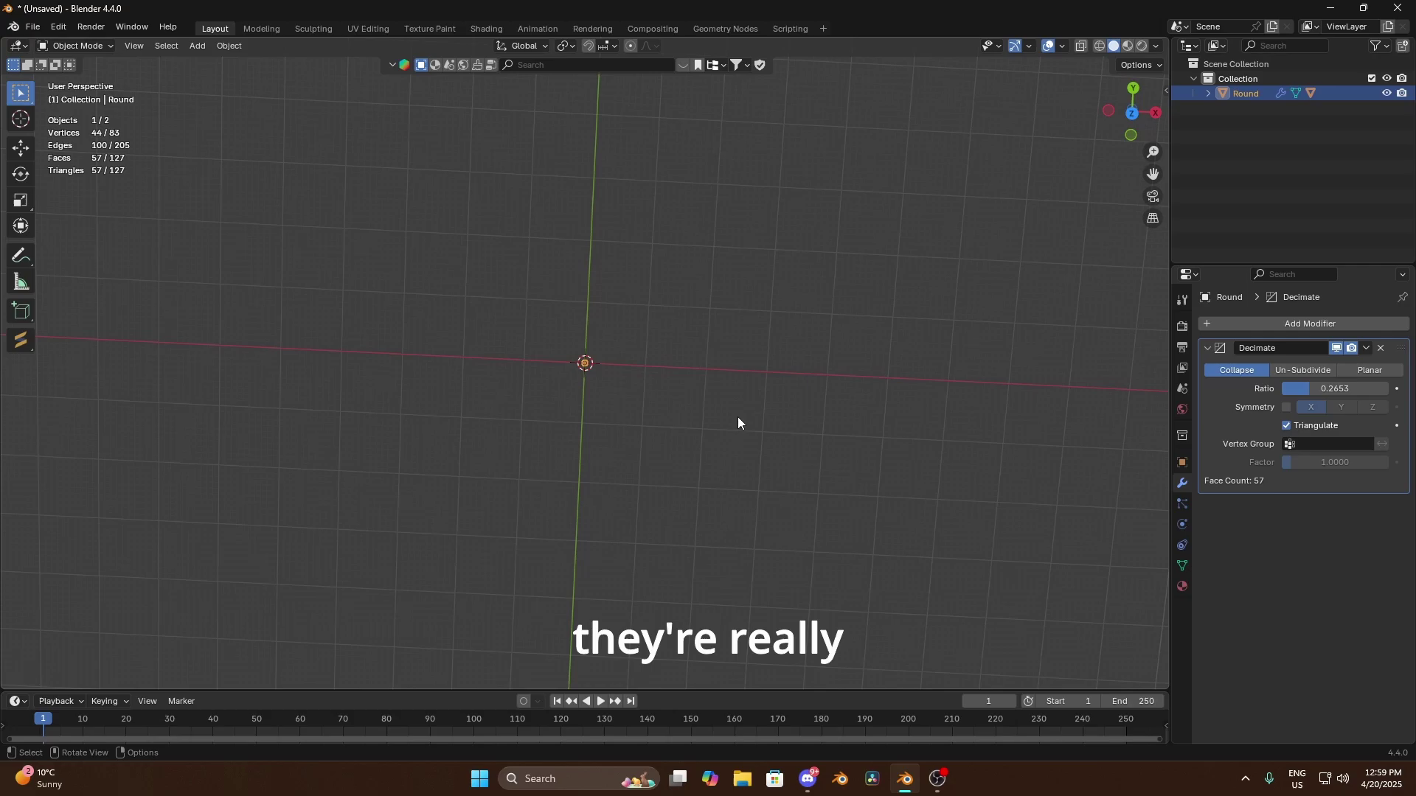
scroll(737, 417, up, 8)
middle_drag(780, 444, 552, 373)
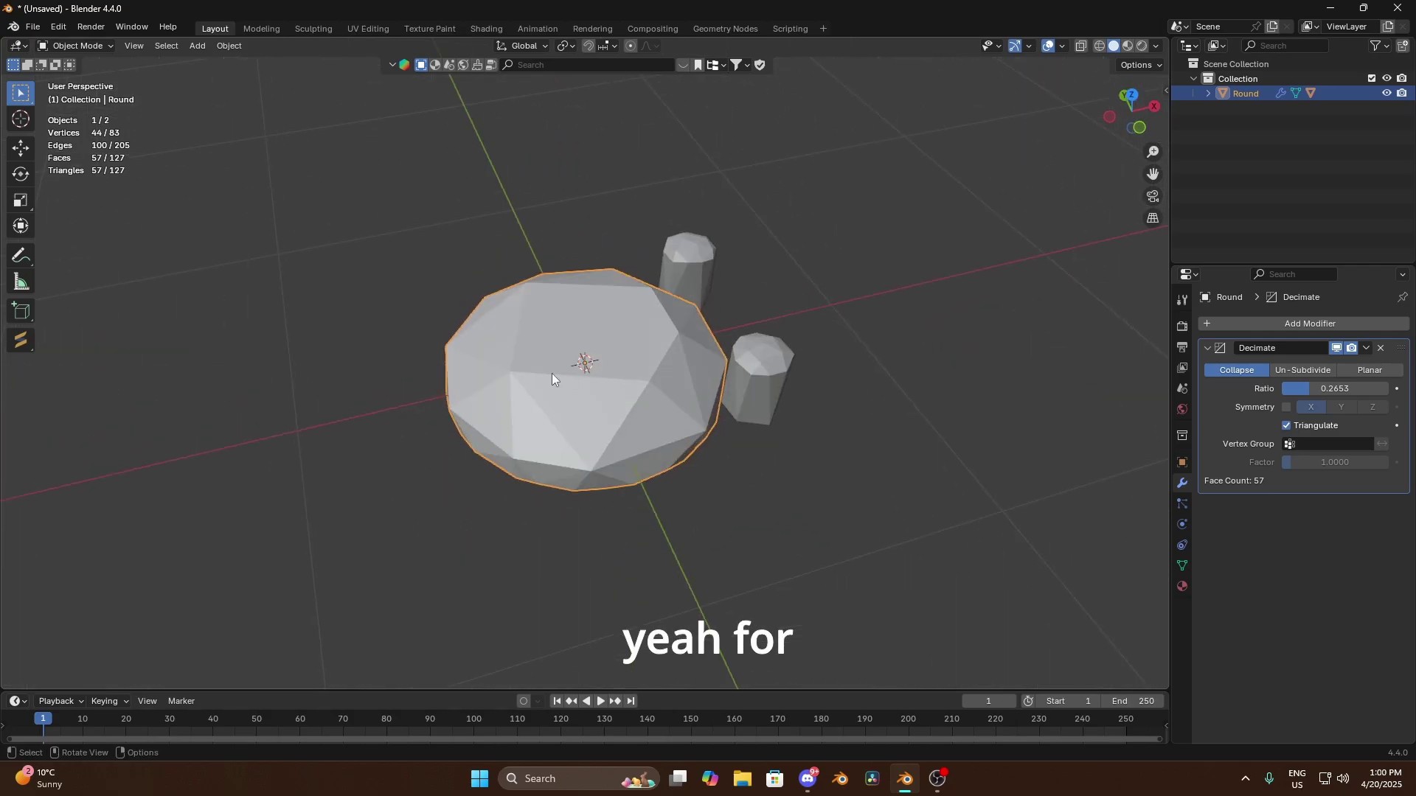
click(1366, 351)
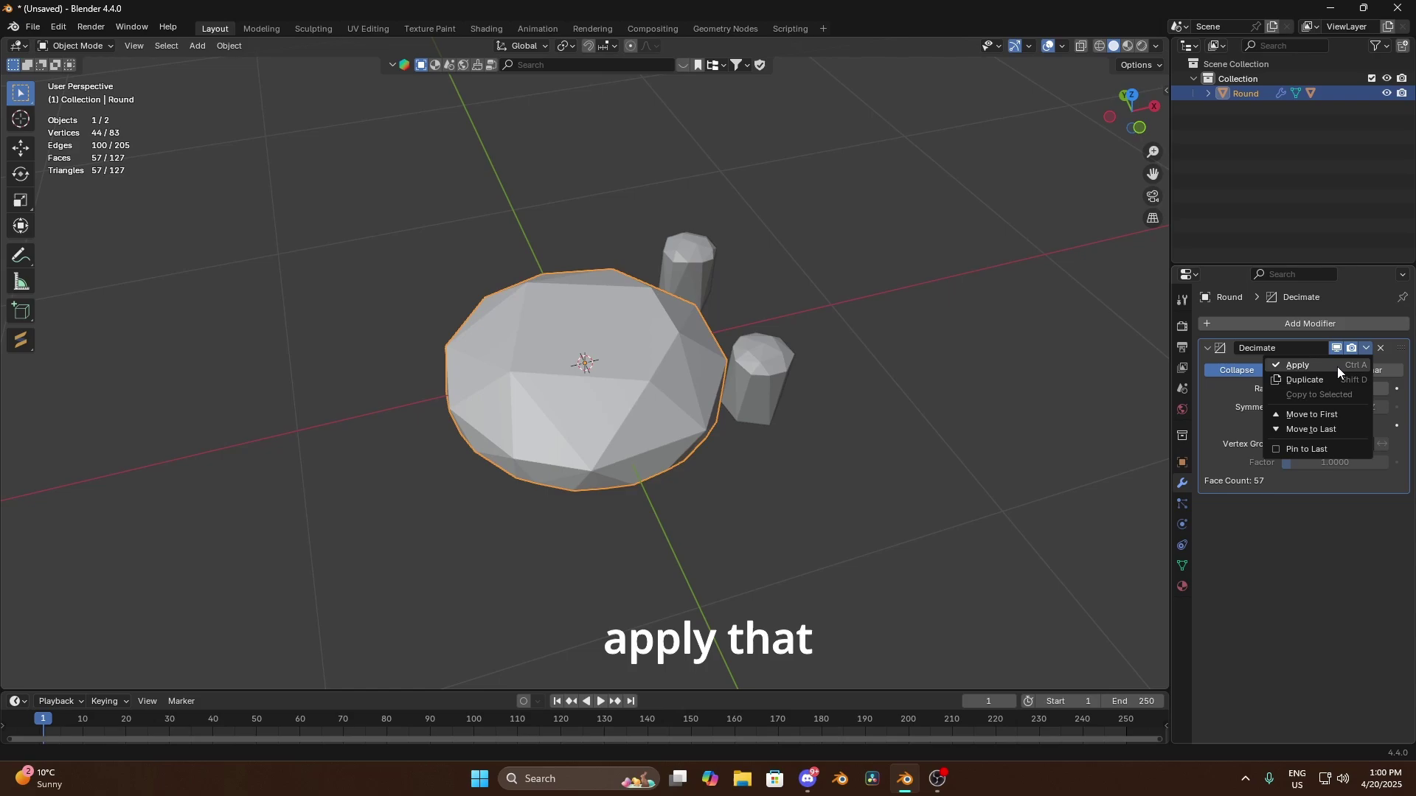
click(1337, 366)
- Box-select both the diamond and the prongs to view the low-poly pair
middle_drag(829, 353, 720, 345)
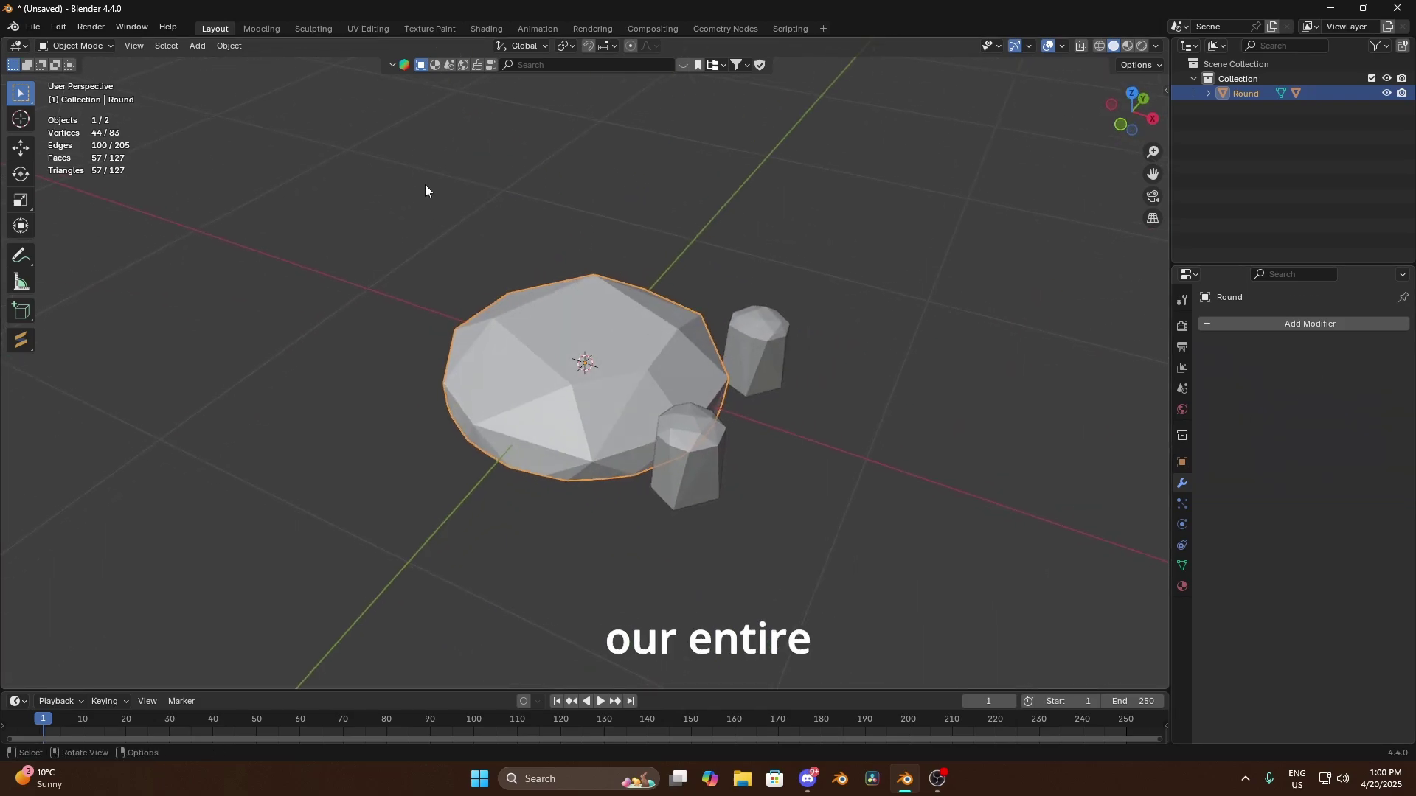
drag(414, 175, 848, 557)
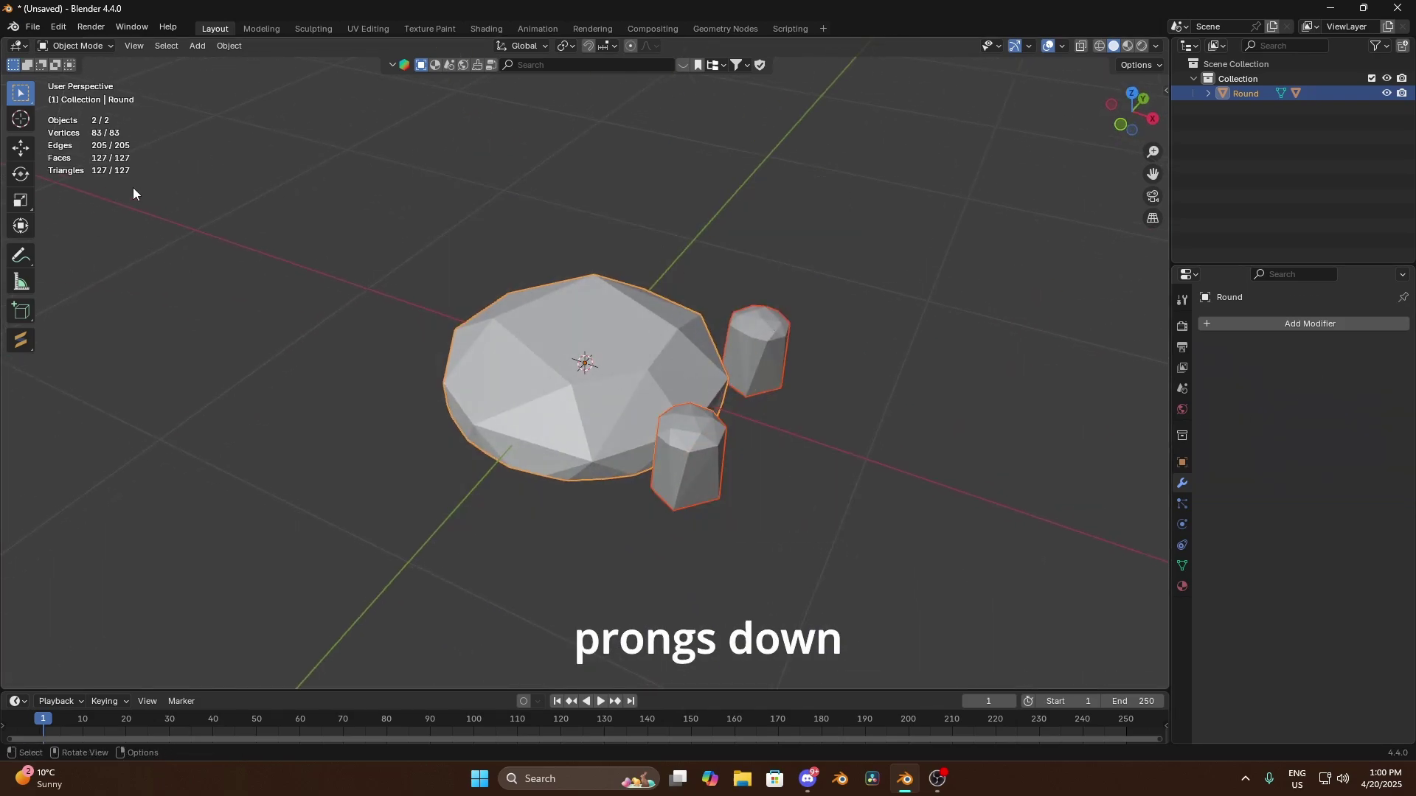
middle_drag(797, 528, 910, 423)
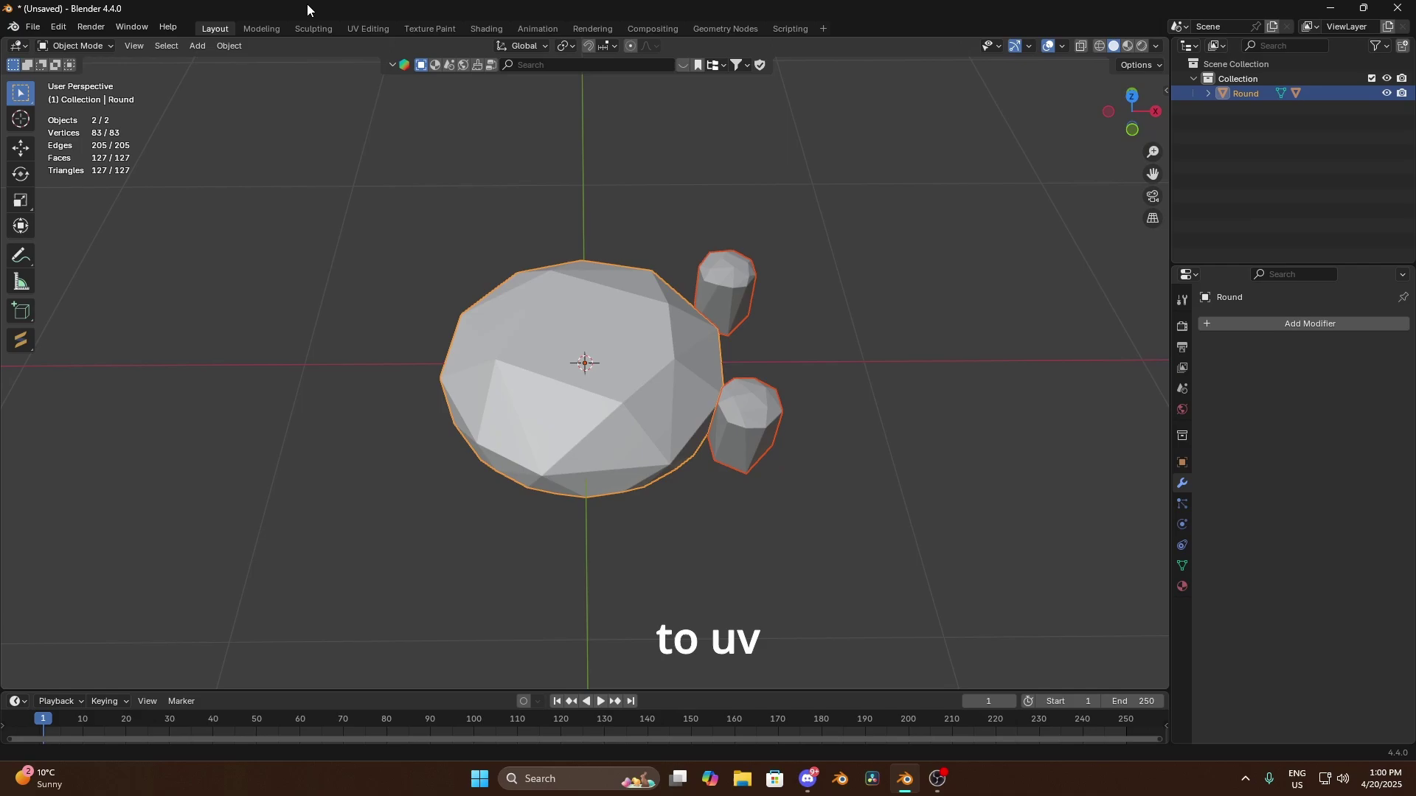
- Switch to the UV Editing workspace and set a top orthographic view of the model
click(373, 26)
scroll(875, 281, up, 8)
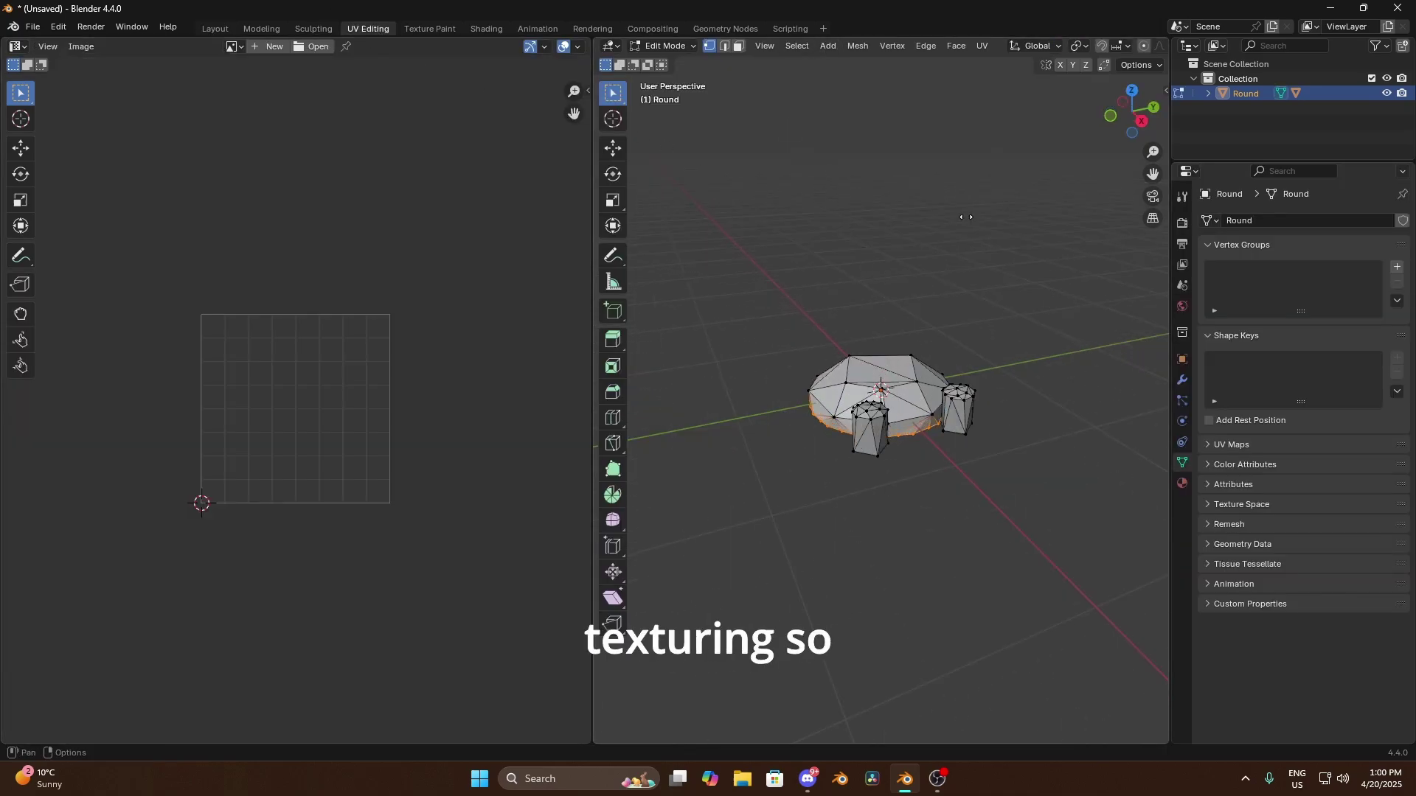
drag(1132, 109, 1141, 116)
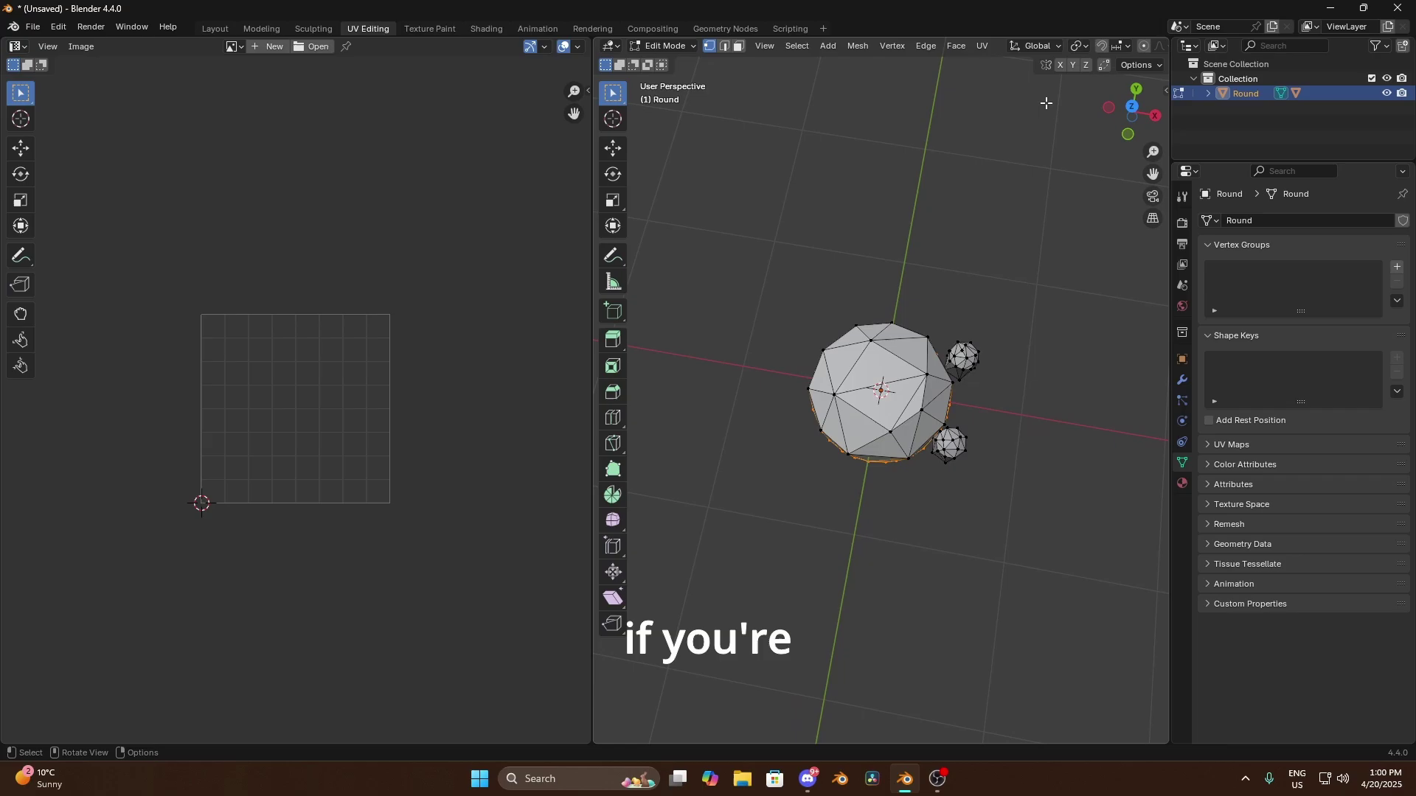
click(1132, 108)
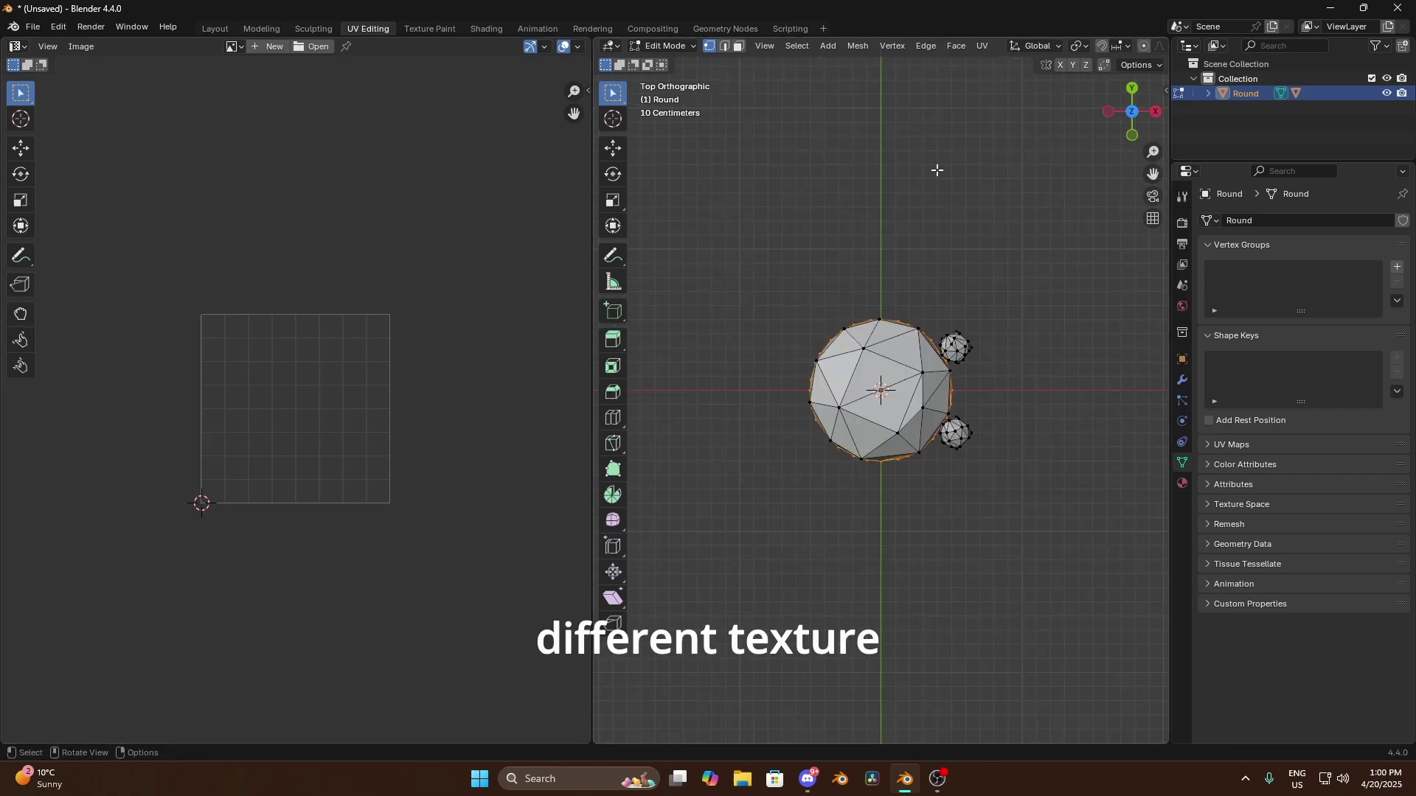
scroll(876, 369, up, 3)
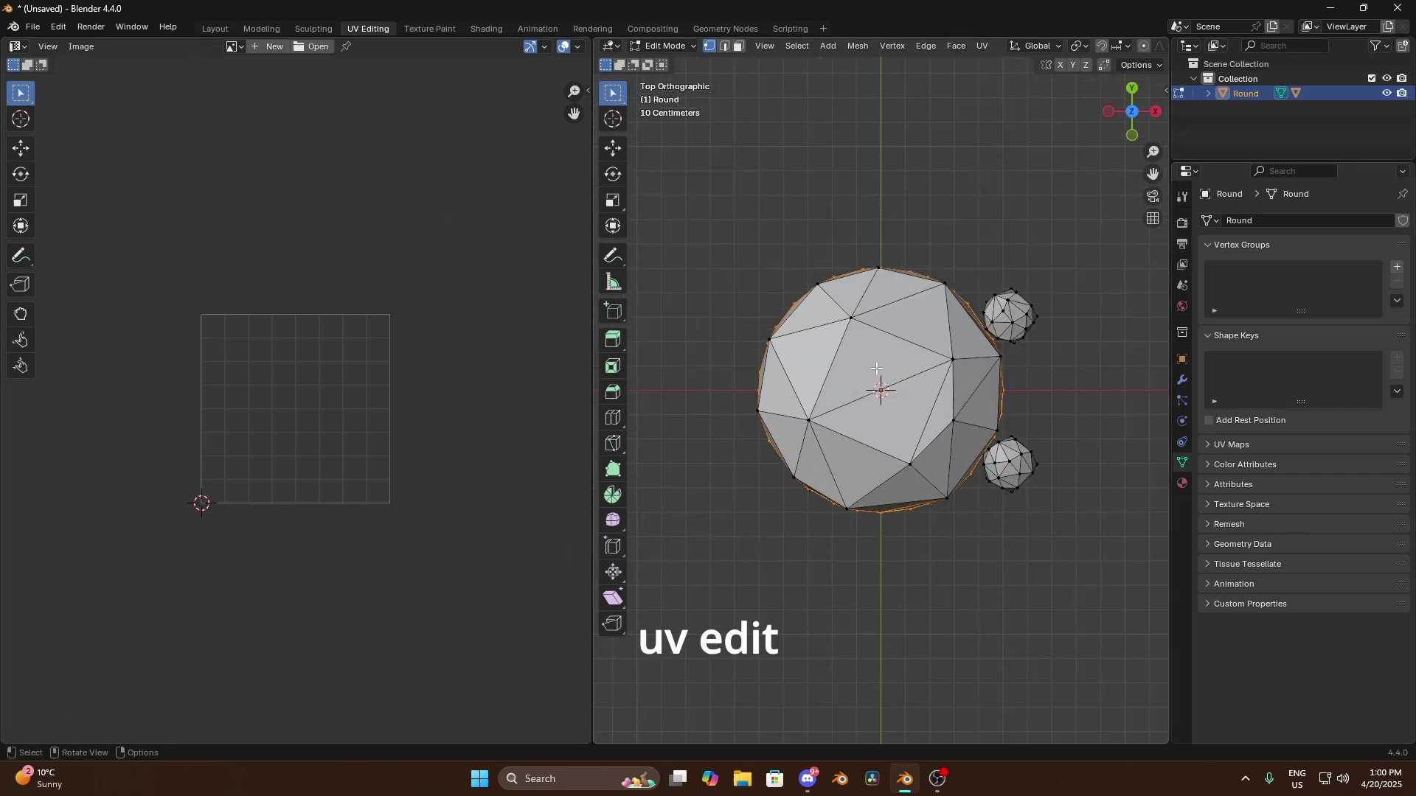
key(a)
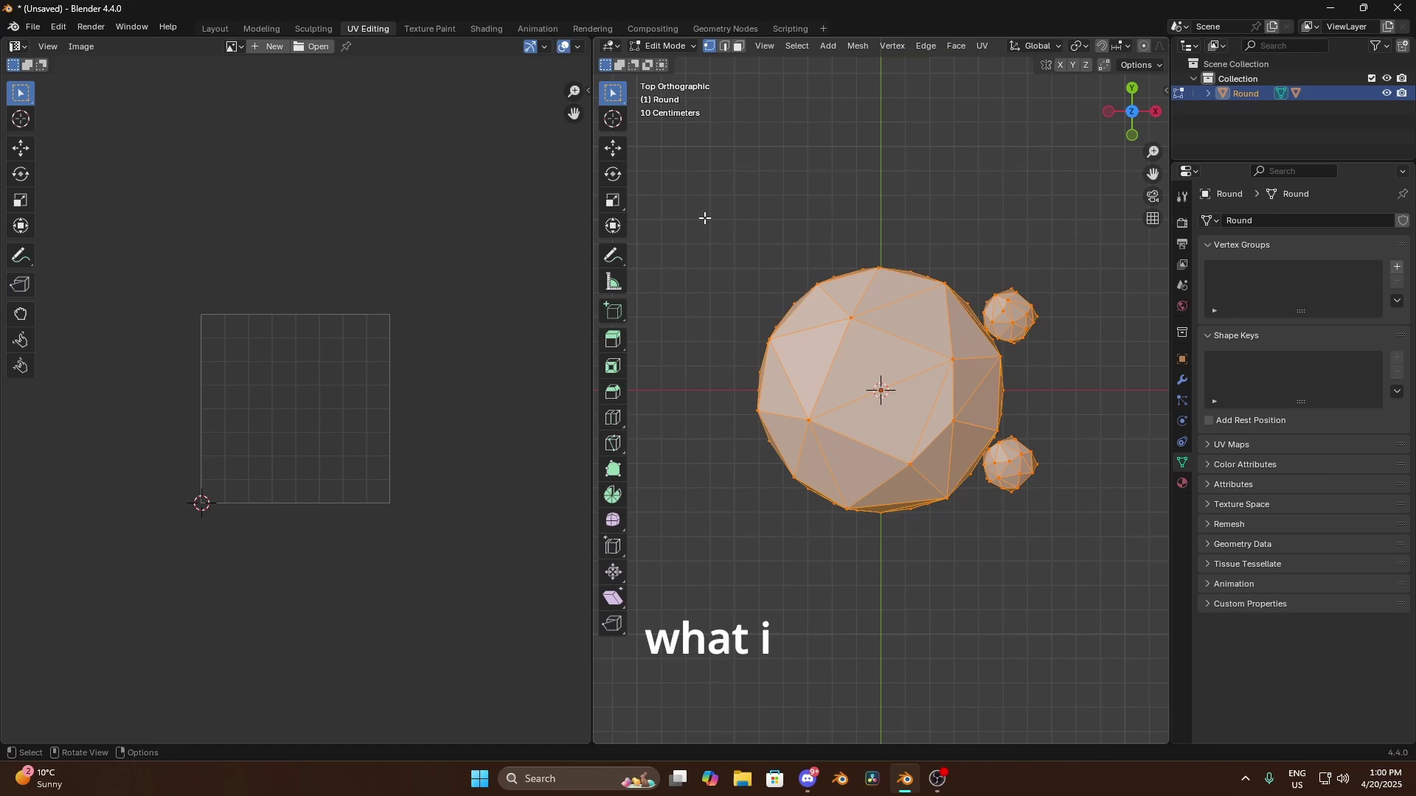
click(745, 225)
middle_drag(871, 360, 857, 304)
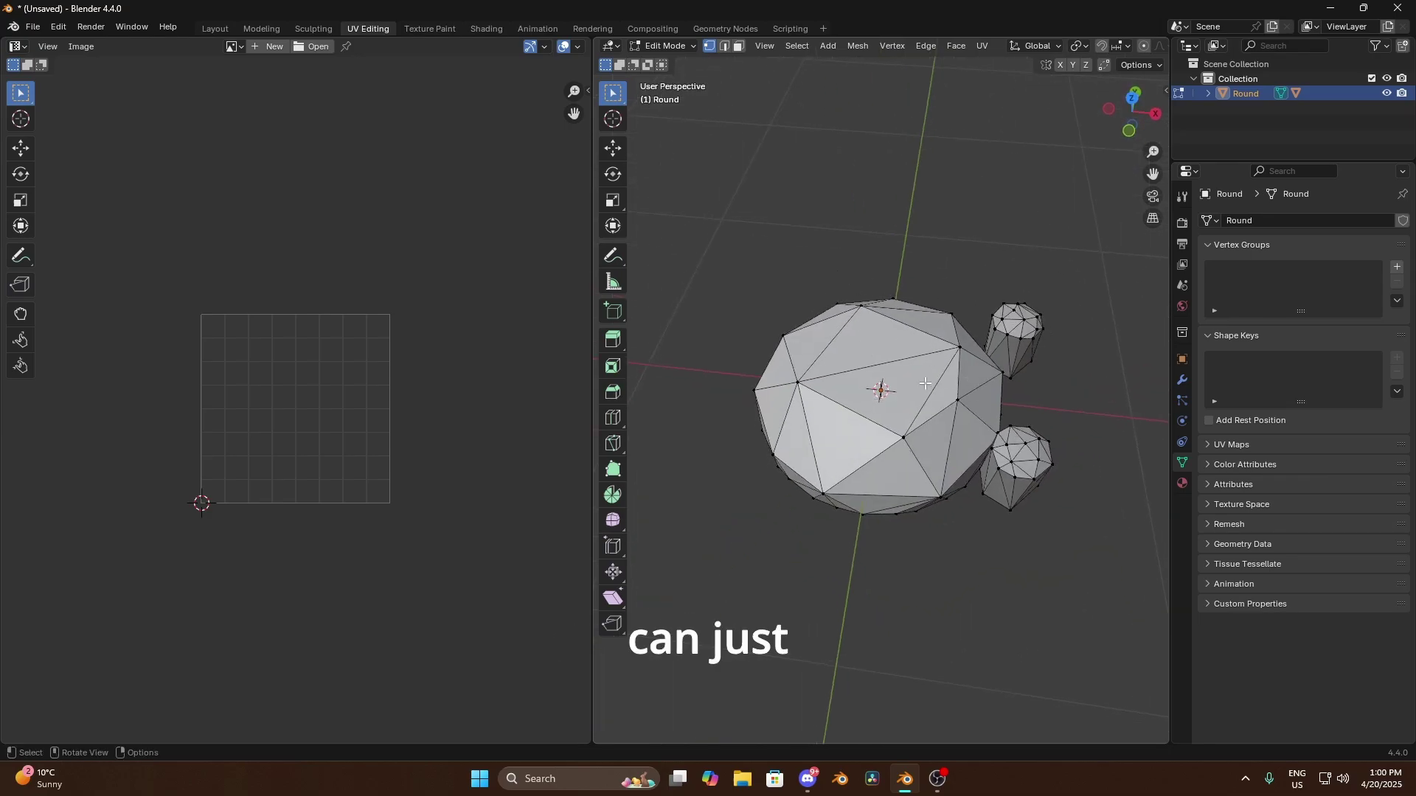
key(Tab)
- Unwrap all of Round's faces with Cube Projection and move the UV island above the grid
click(777, 287)
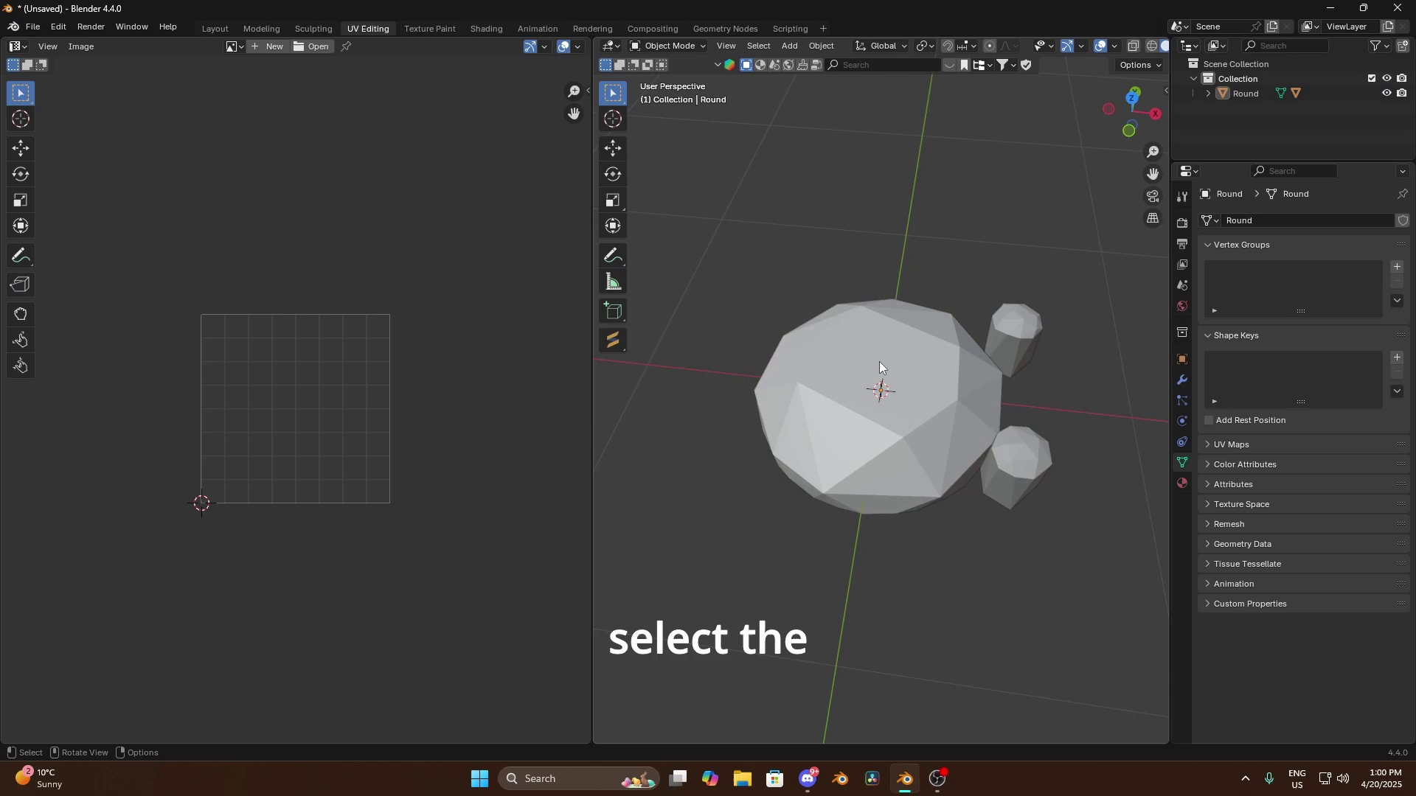
click(879, 361)
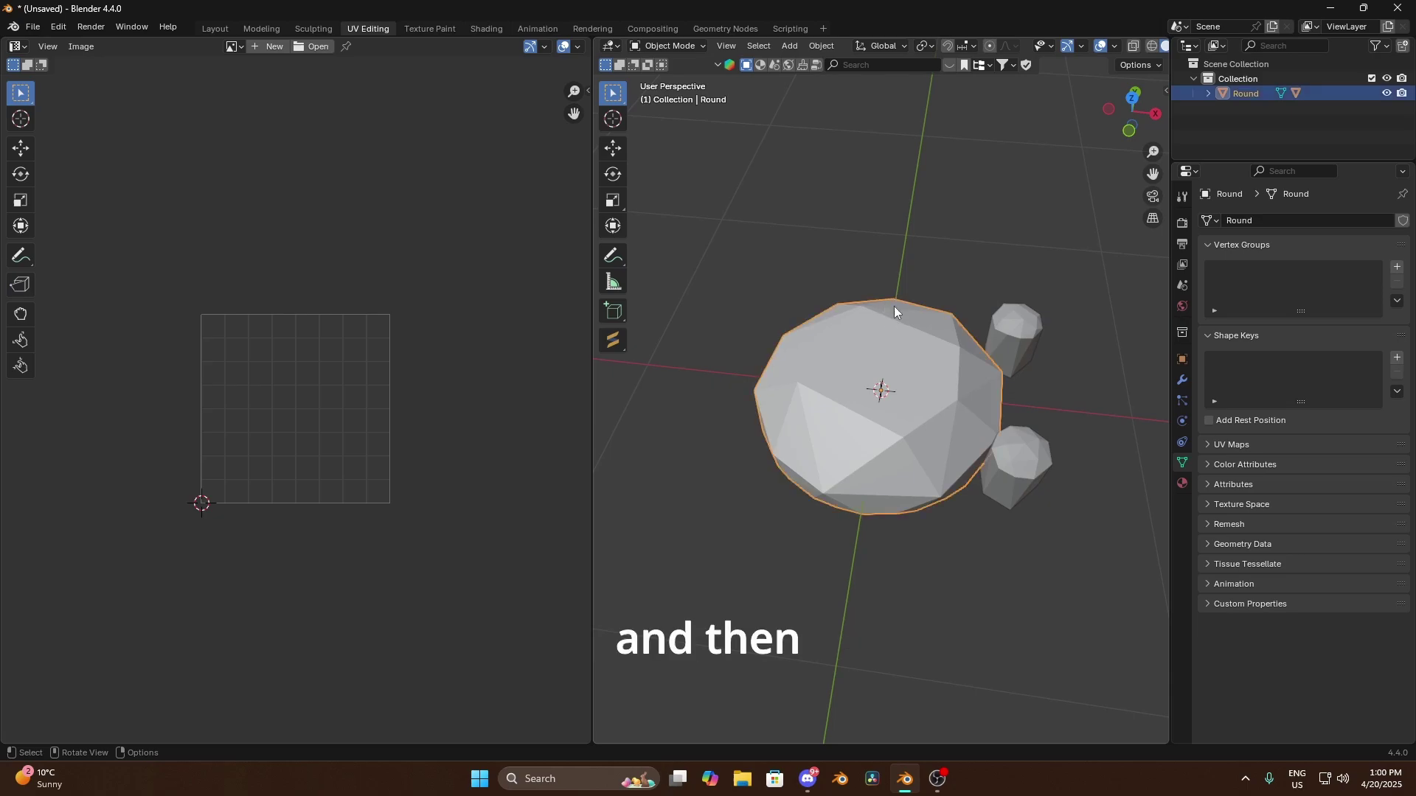
key(Tab)
key(a)
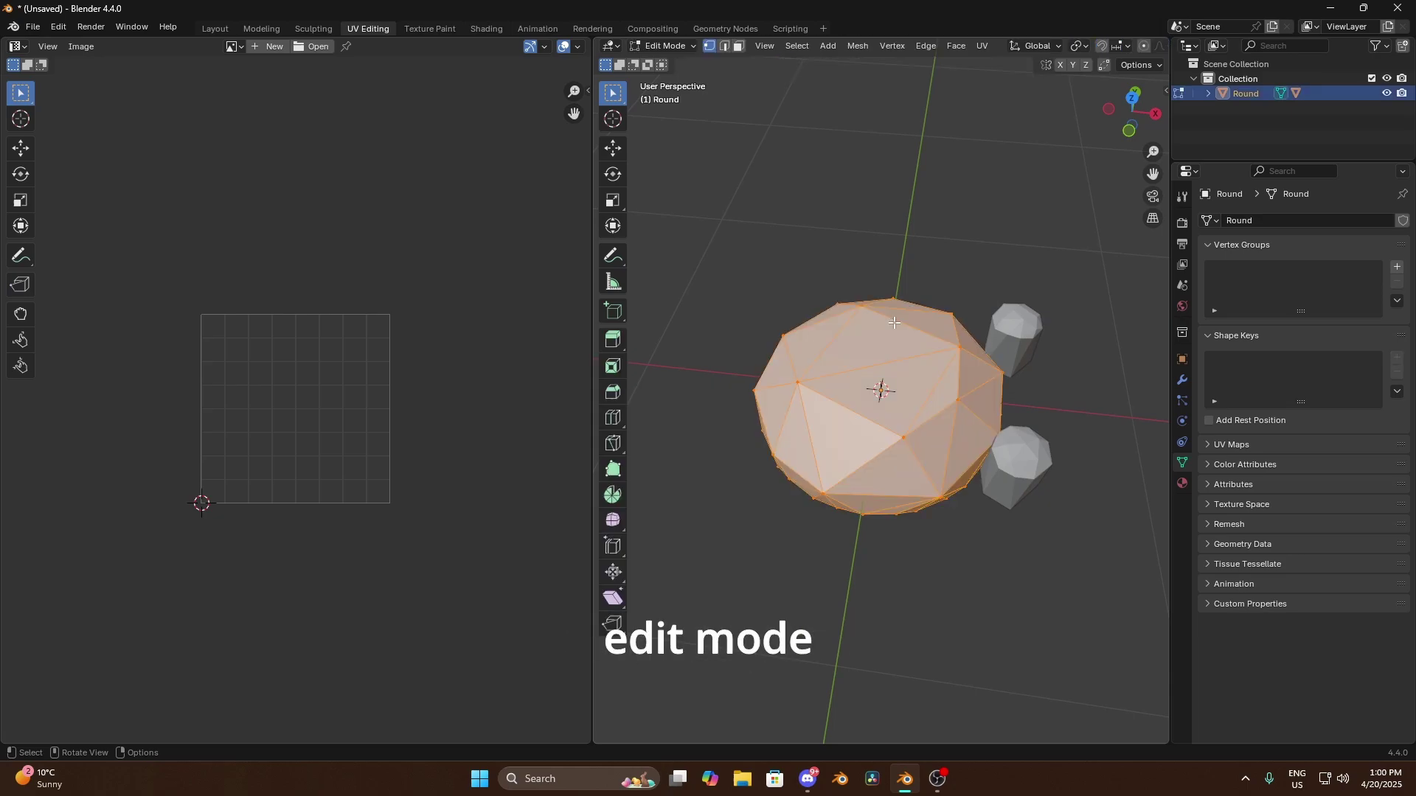
key(u)
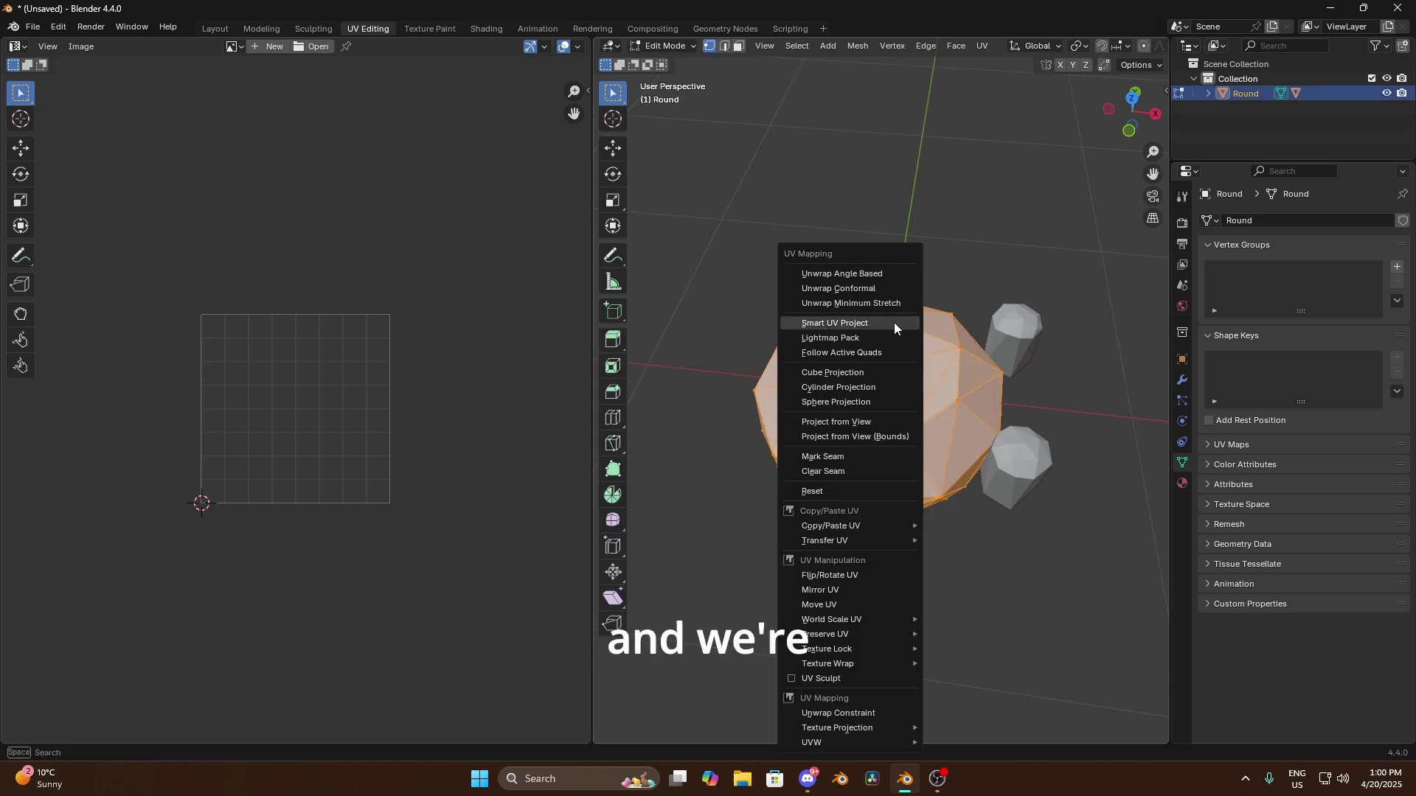
click(886, 374)
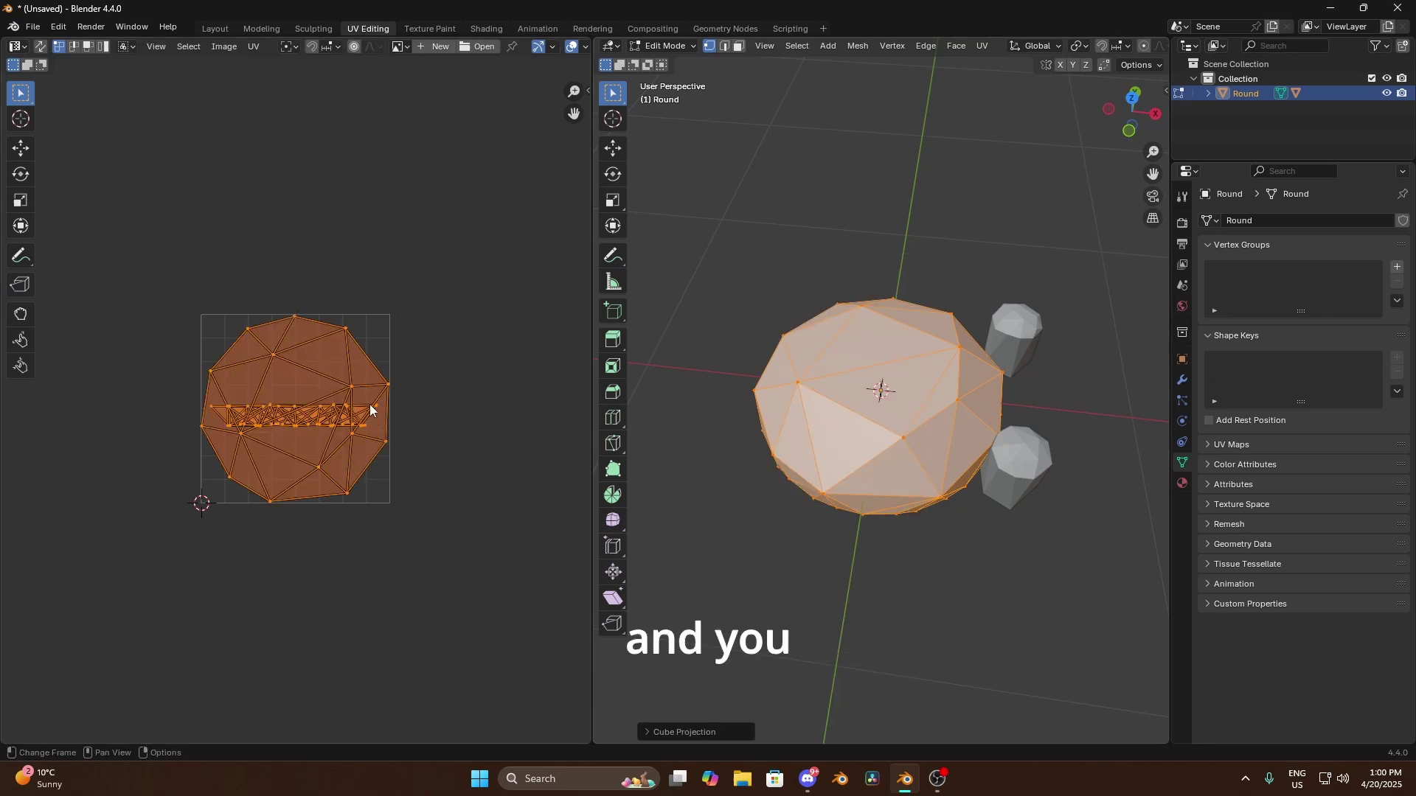
key(g)
click(363, 174)
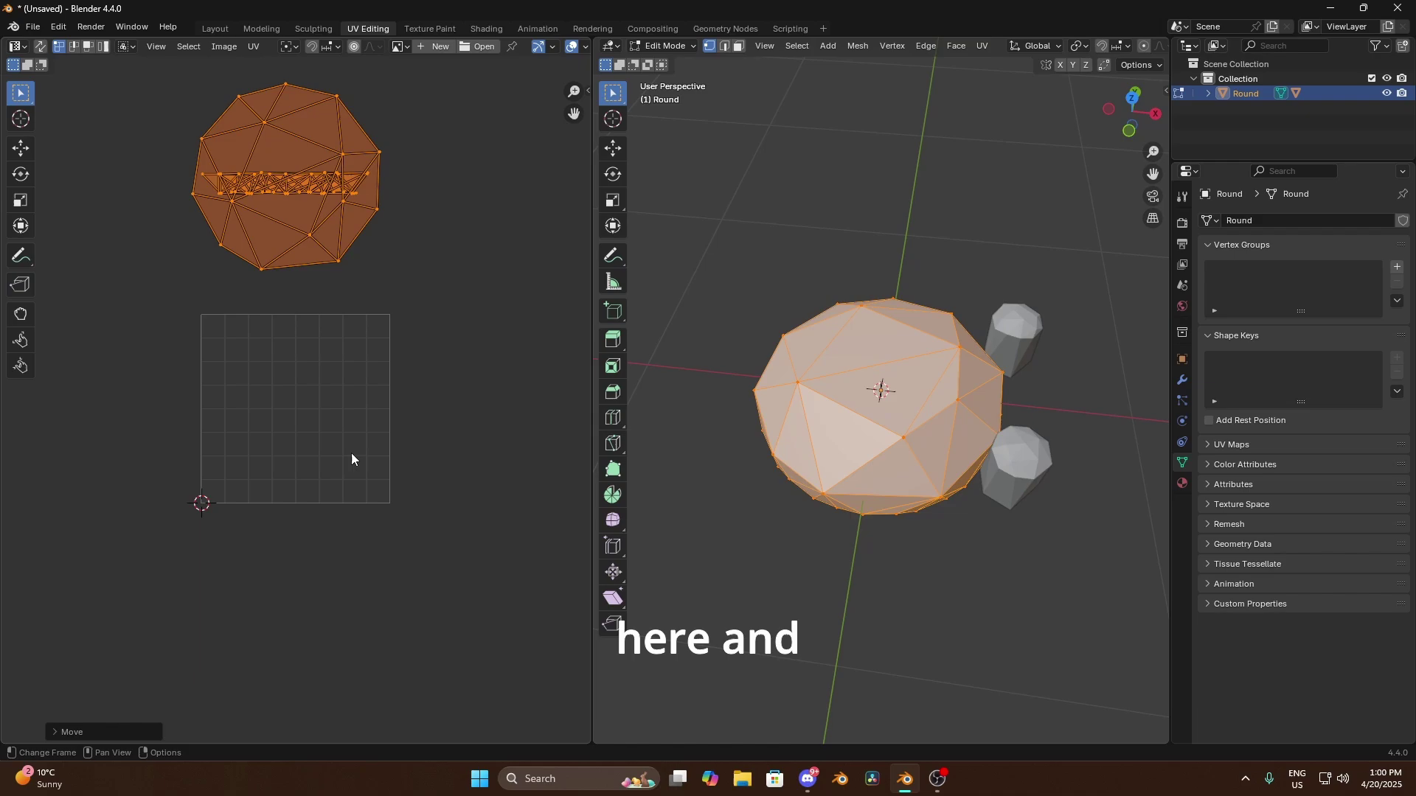
mouse_move(1062, 354)
middle_down()
mouse_move(1077, 348)
mouse_move(1067, 333)
middle_up()
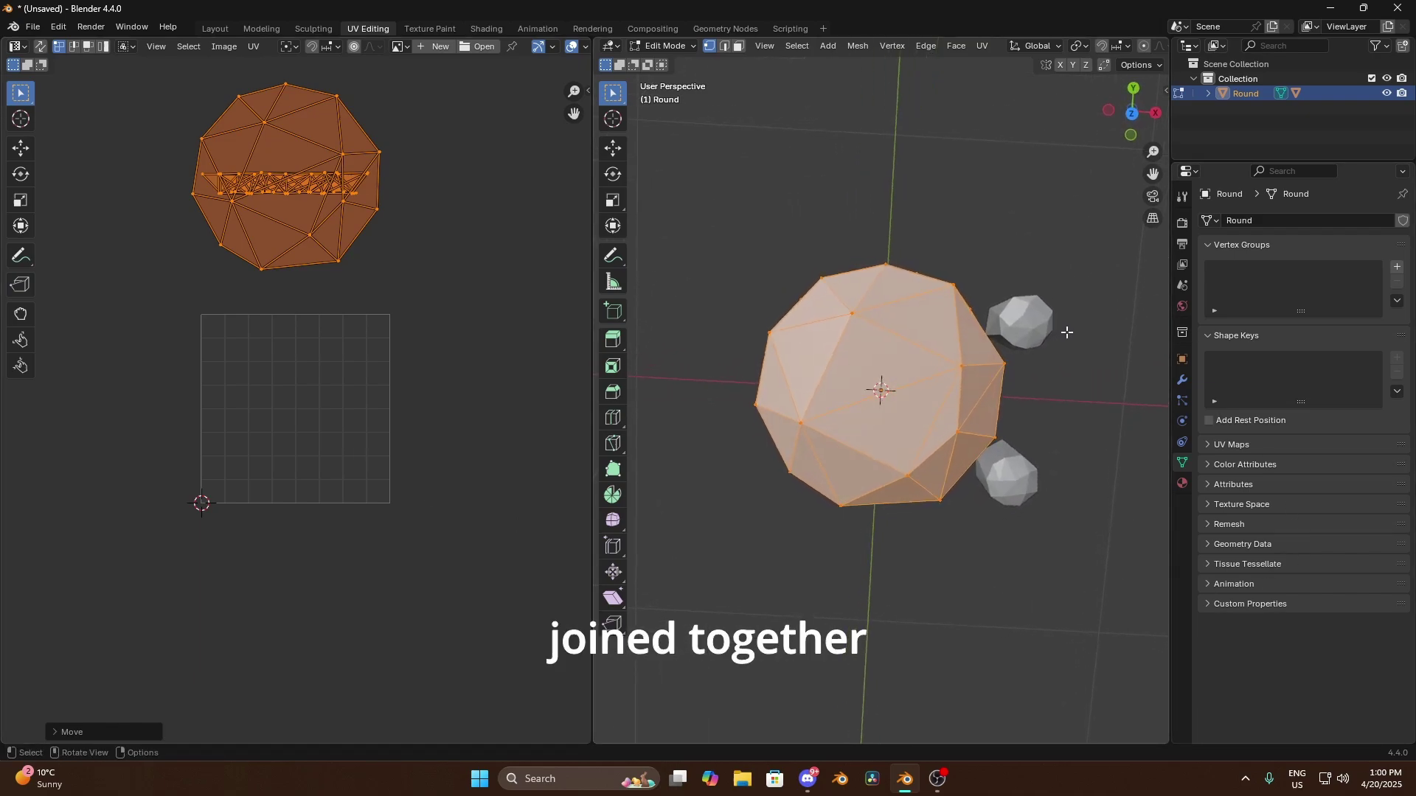
- Cube-project all of the Prongs' faces and move their UV islands below the grid
key(Tab)
click(1033, 317)
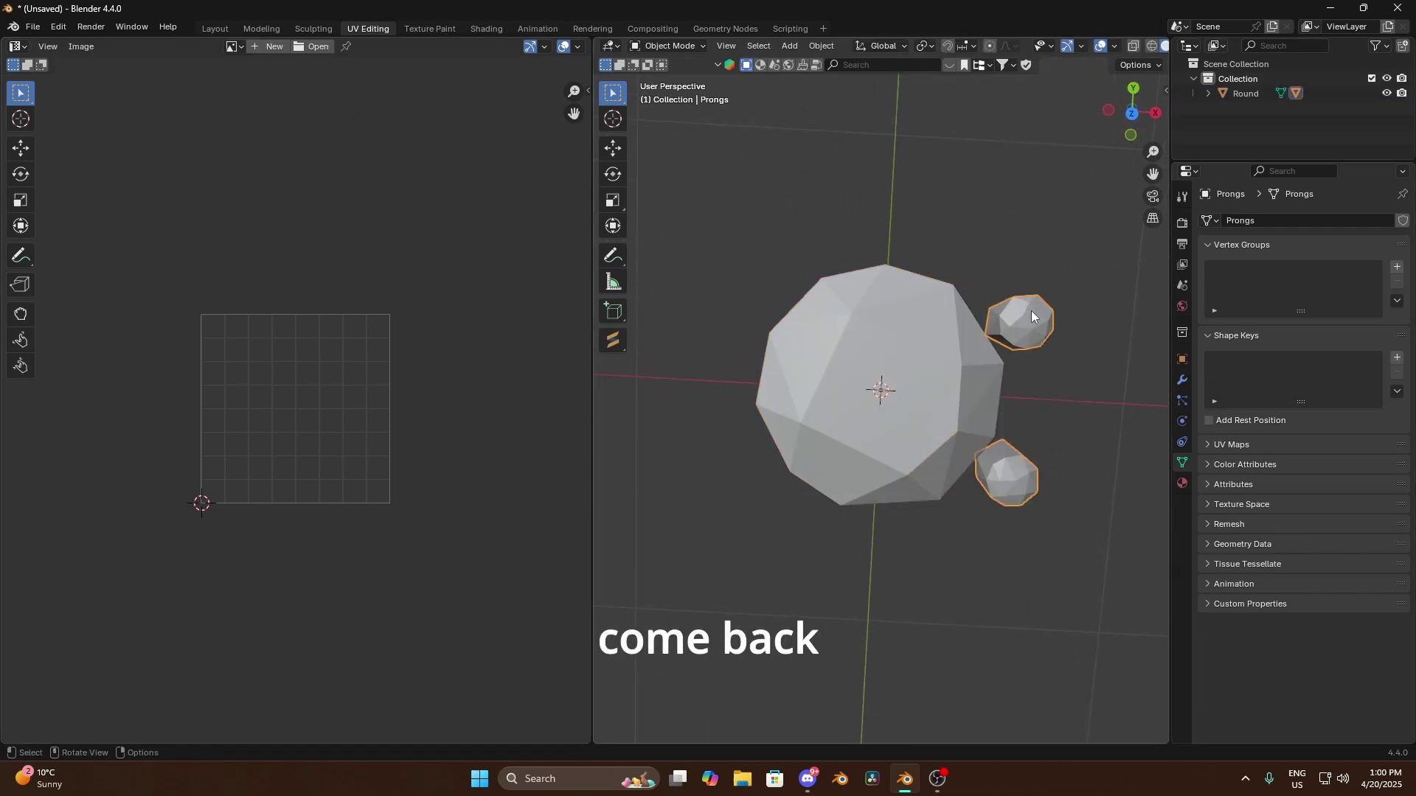
key(Tab)
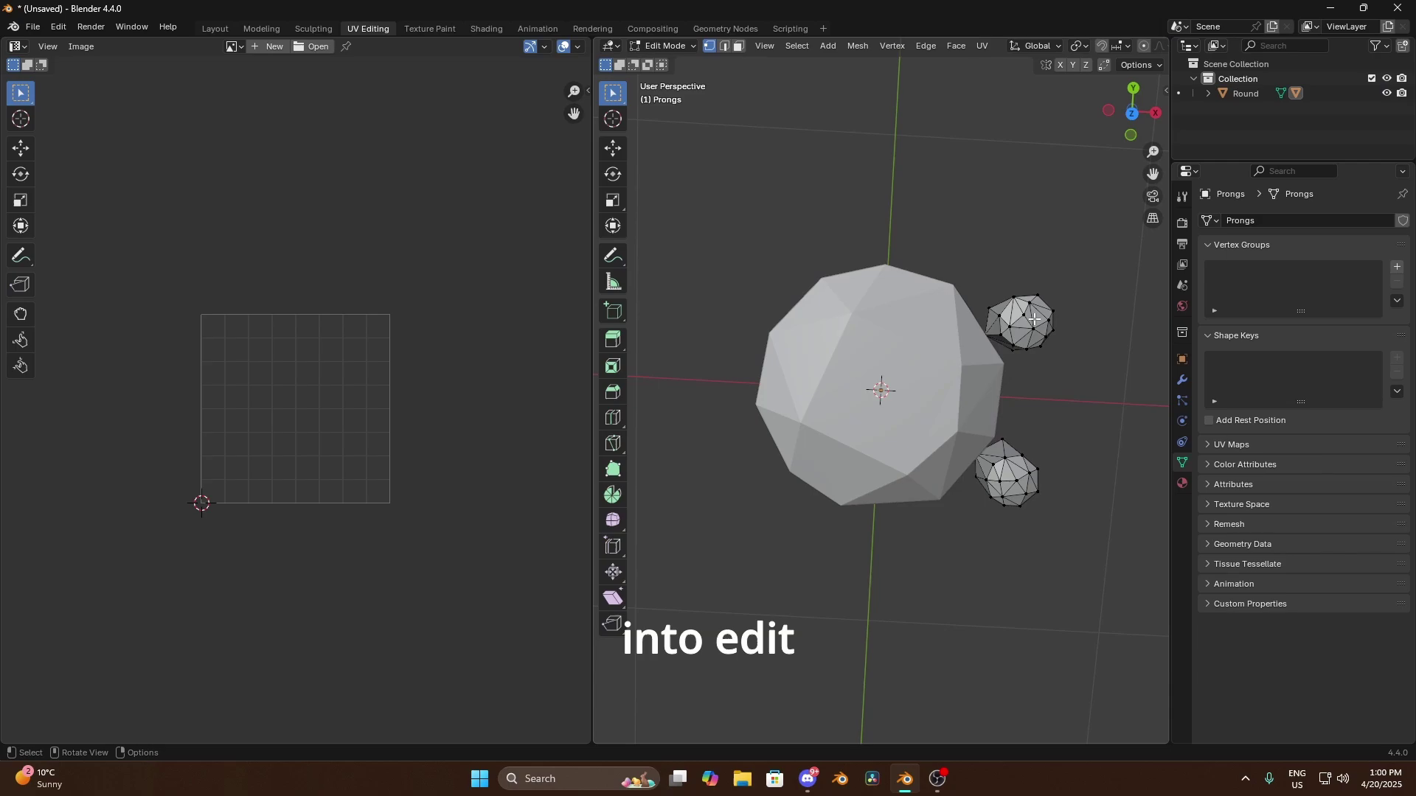
key(a)
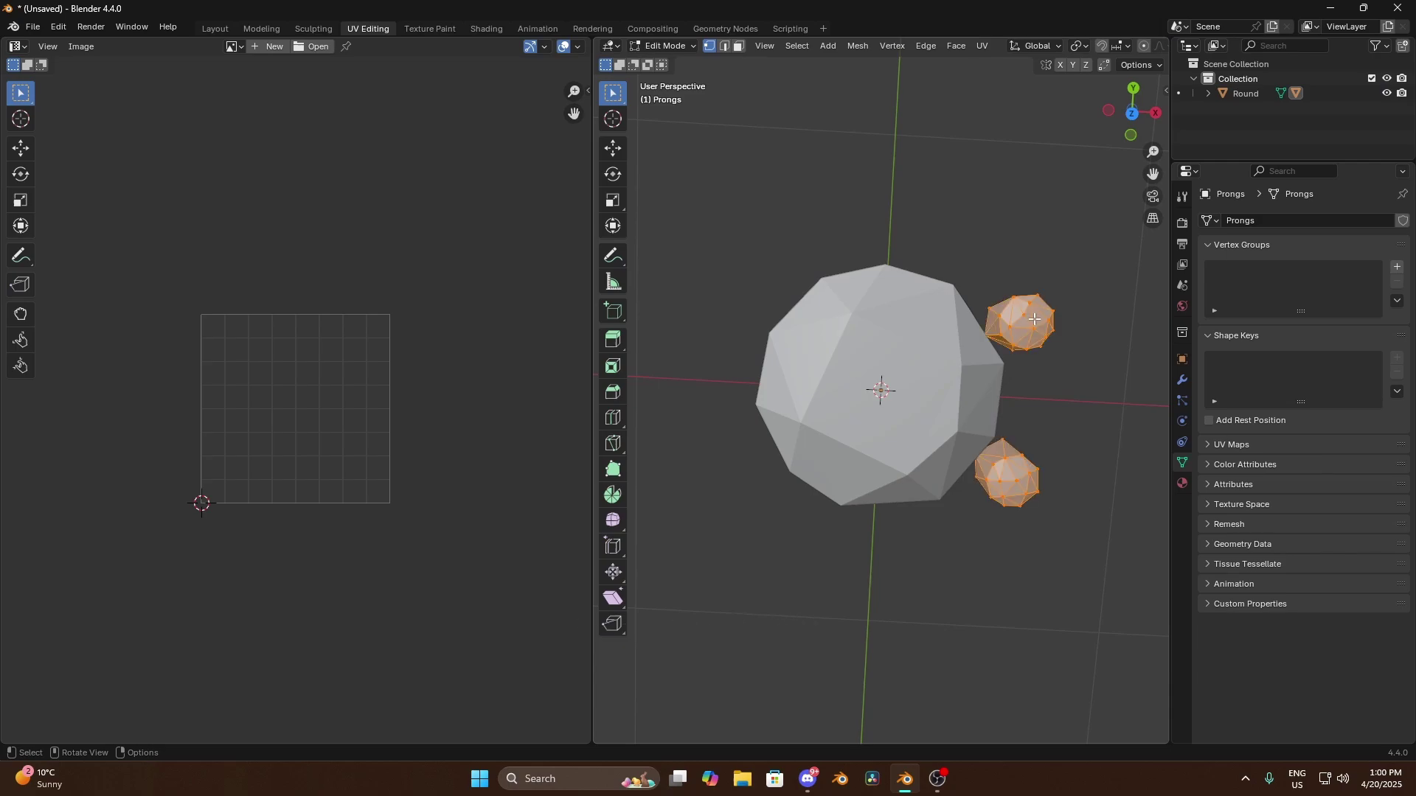
key(u)
click(1033, 319)
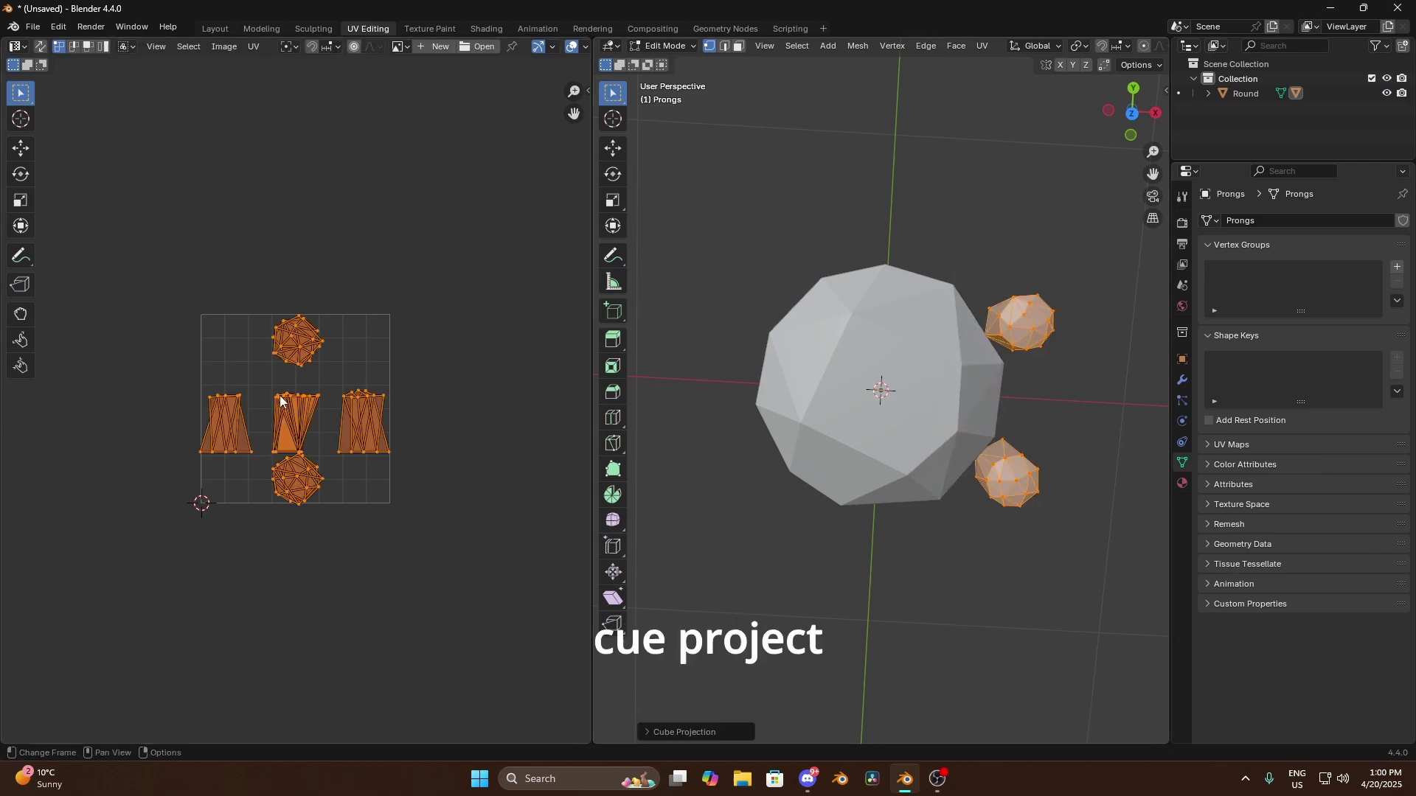
drag(142, 256, 452, 627)
key(g)
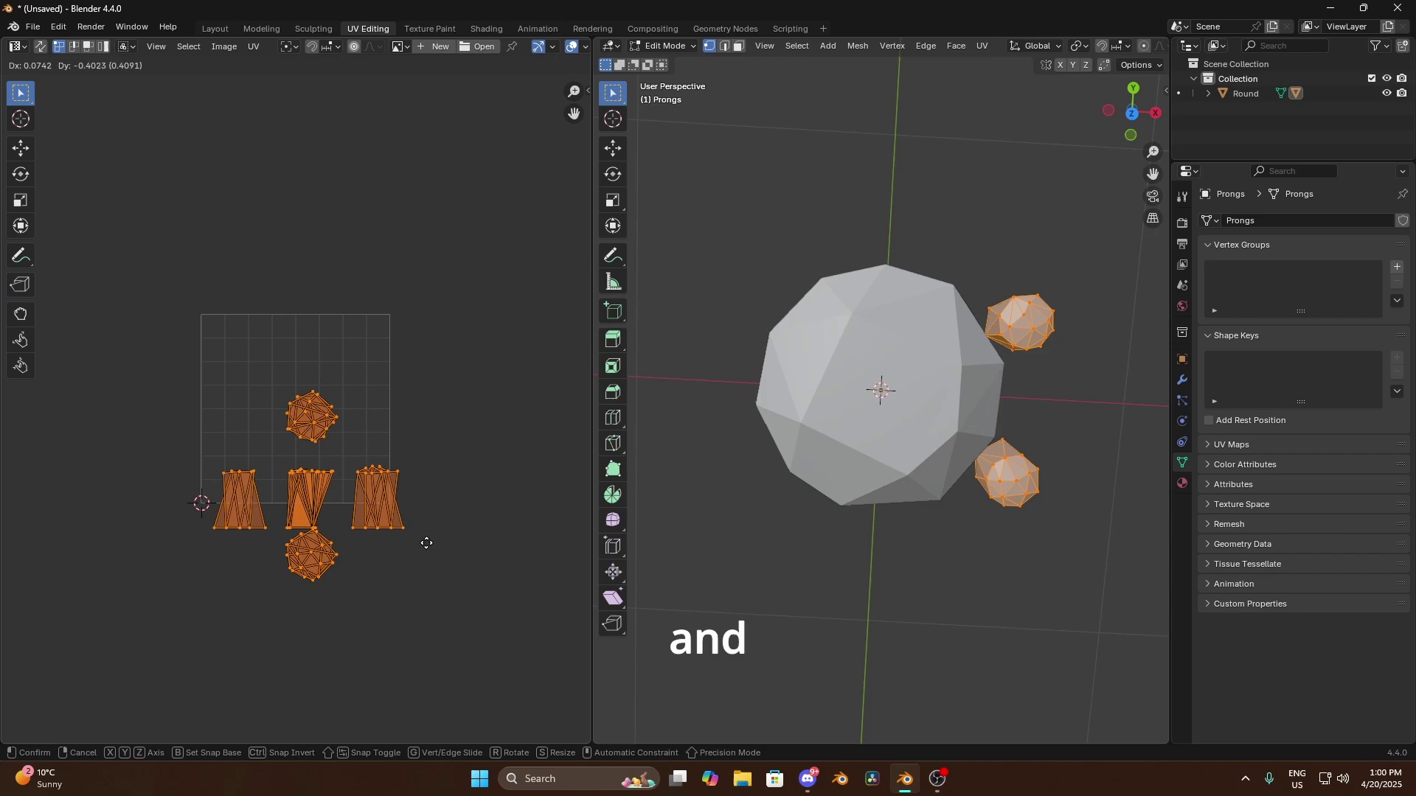
click(415, 665)
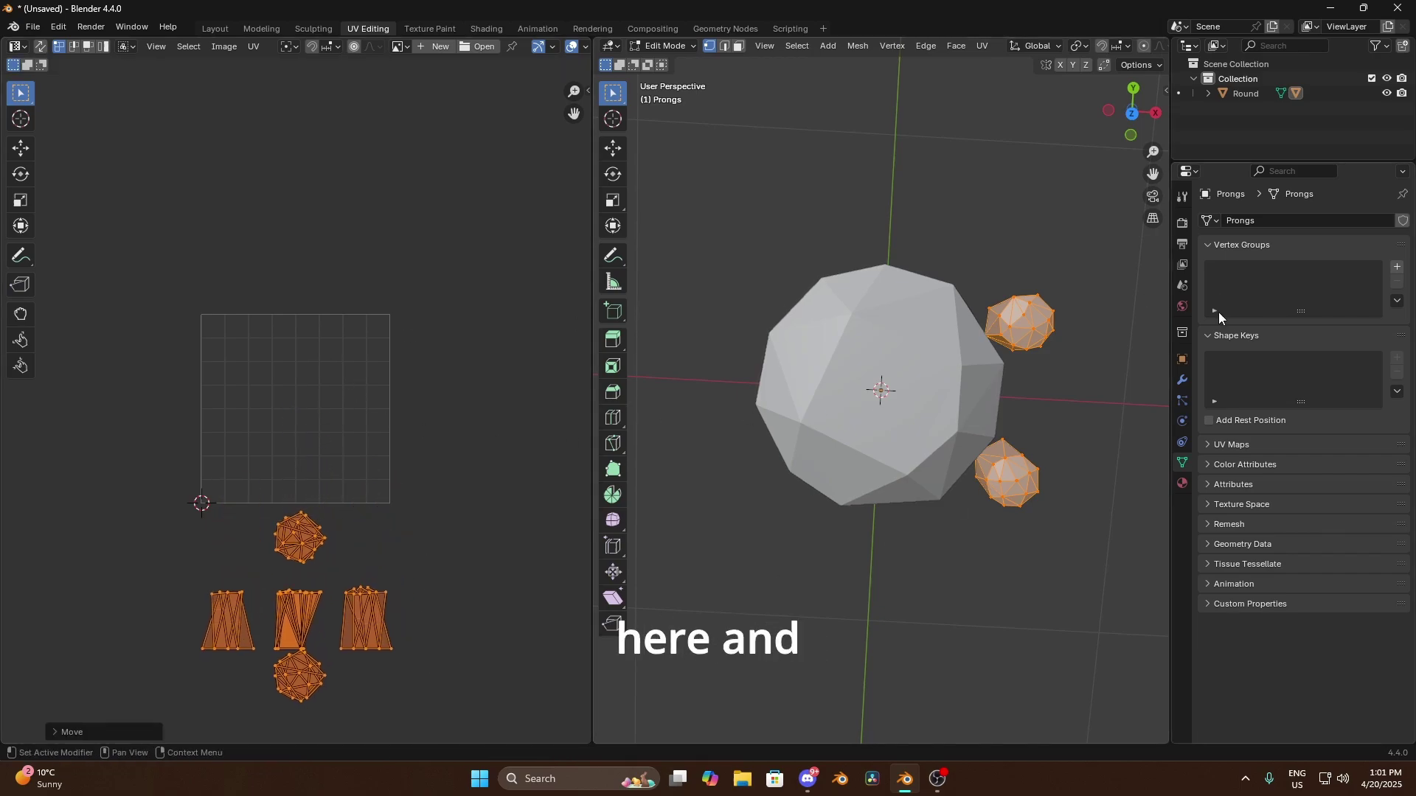
- Add Round to the selection and edit both meshes together with all geometry selected
key(Tab)
click(827, 335)
key(Tab)
key(a)
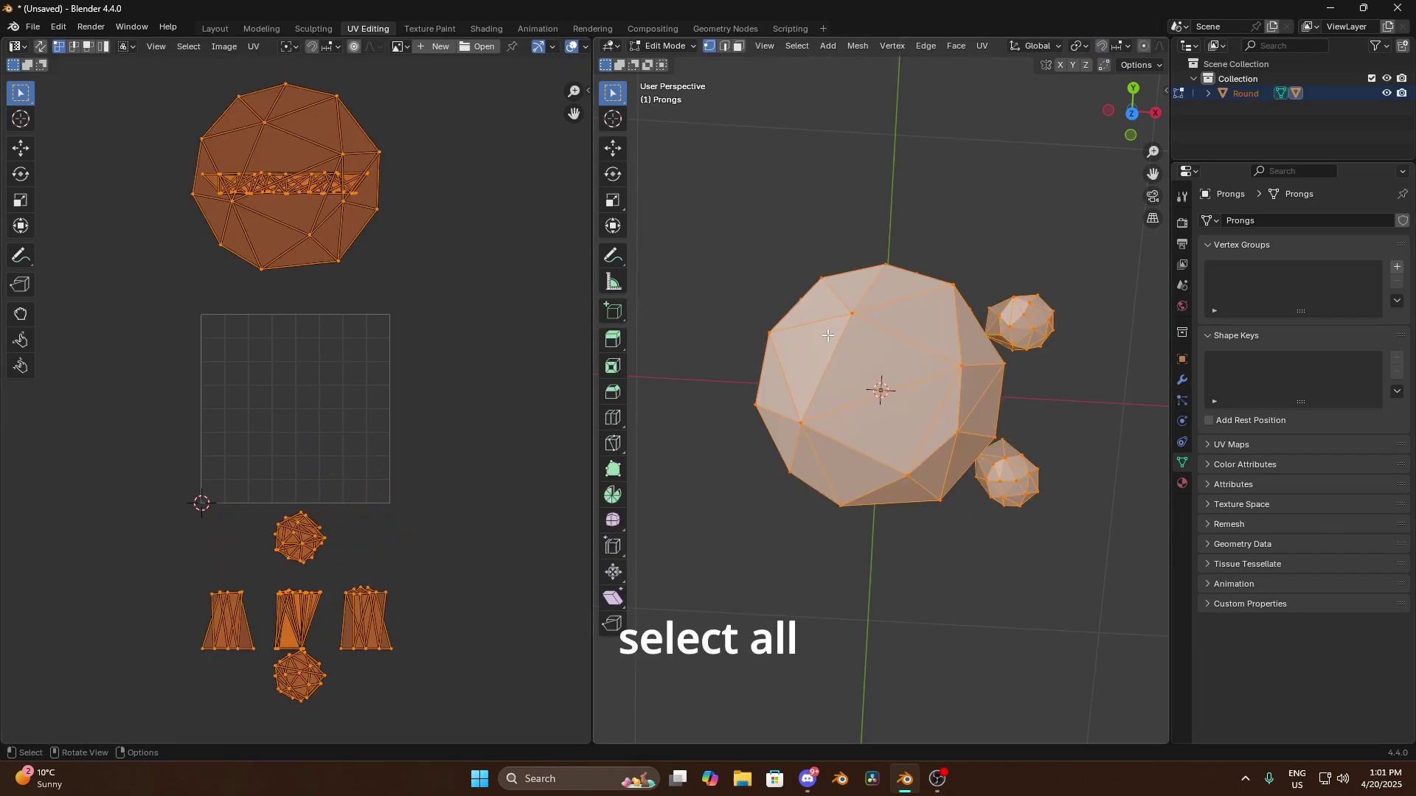
scroll(303, 401, down, 2)
scroll(291, 320, up, 2)
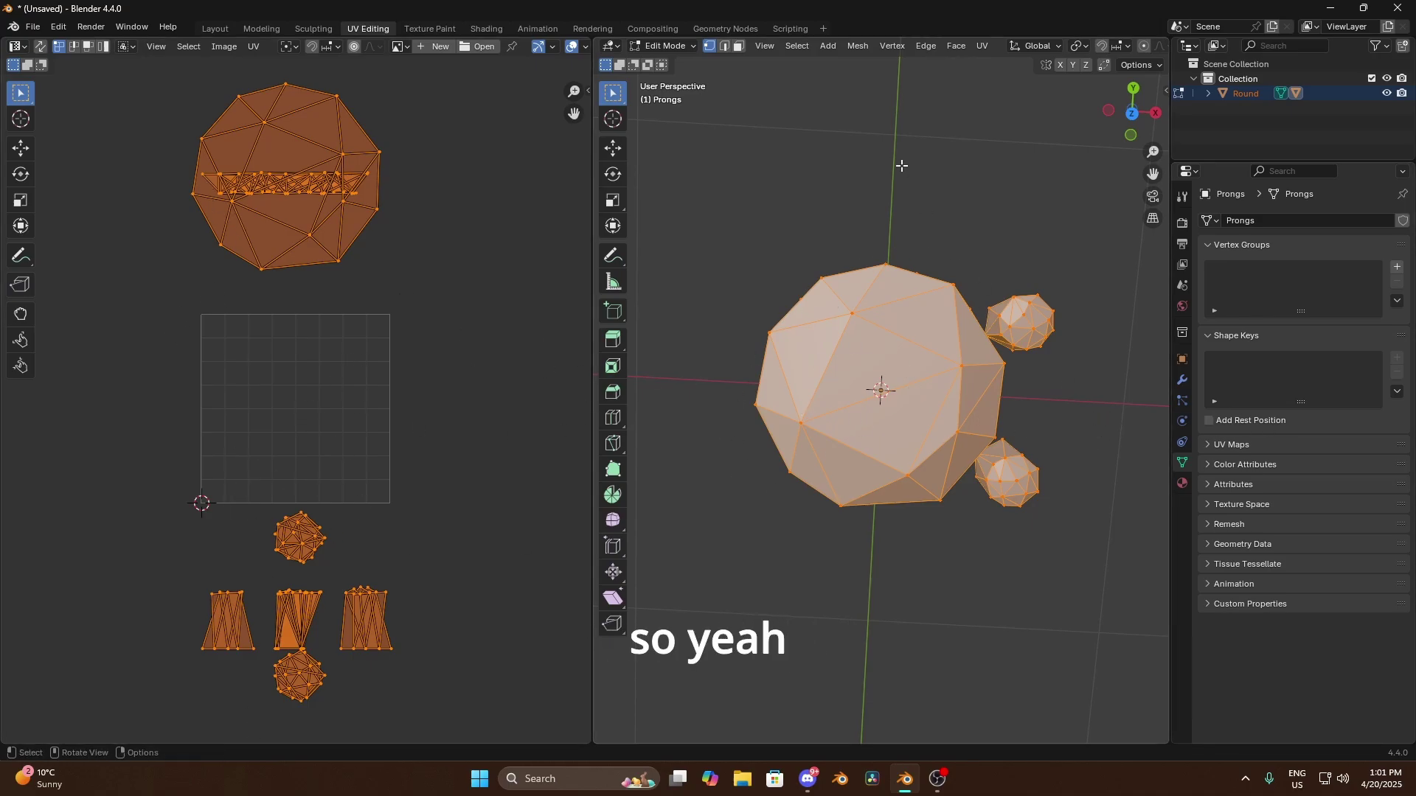
- Return to Object Mode in the Layout workspace and snap to Top Orthographic view
key(Tab)
click(213, 28)
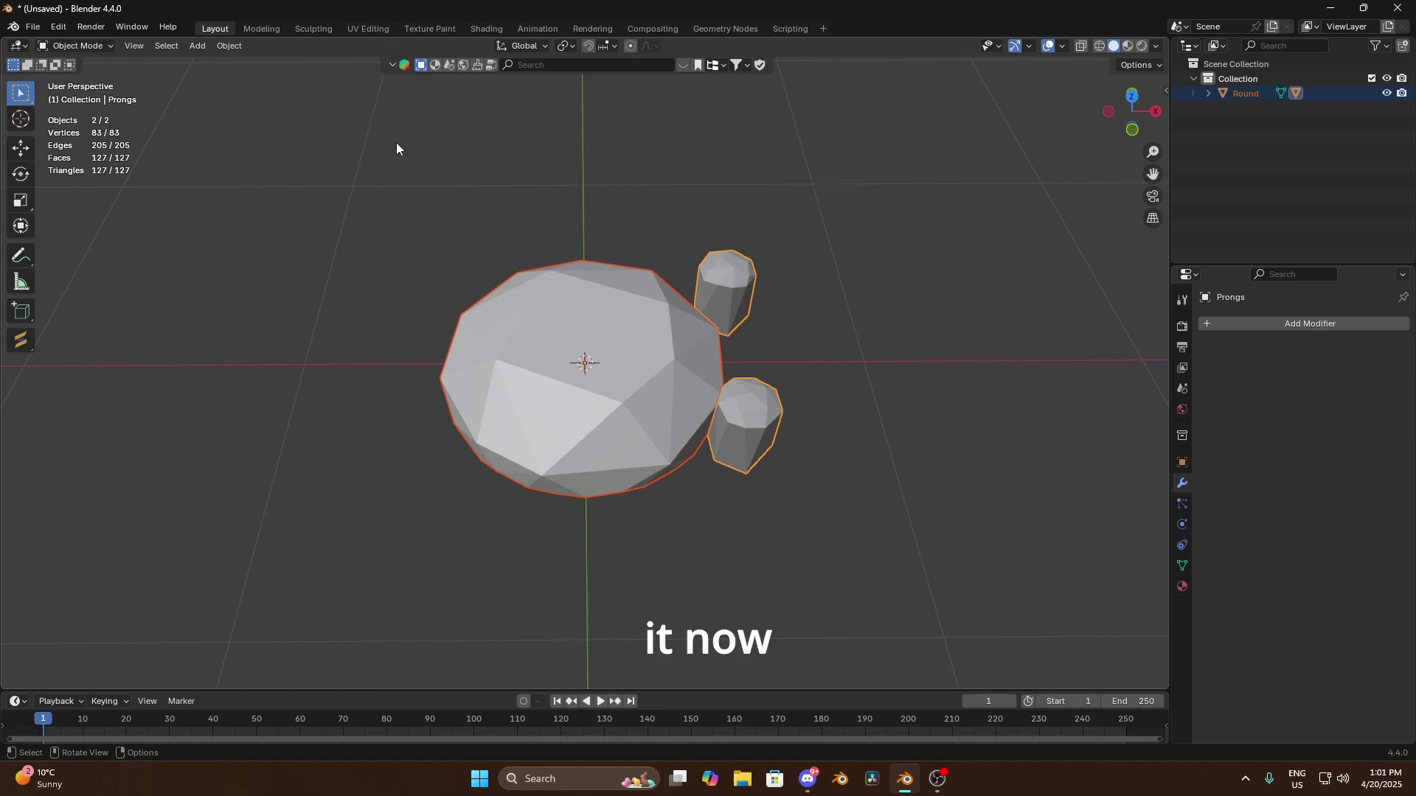
middle_drag(870, 219, 653, 227)
middle_drag(784, 260, 877, 256)
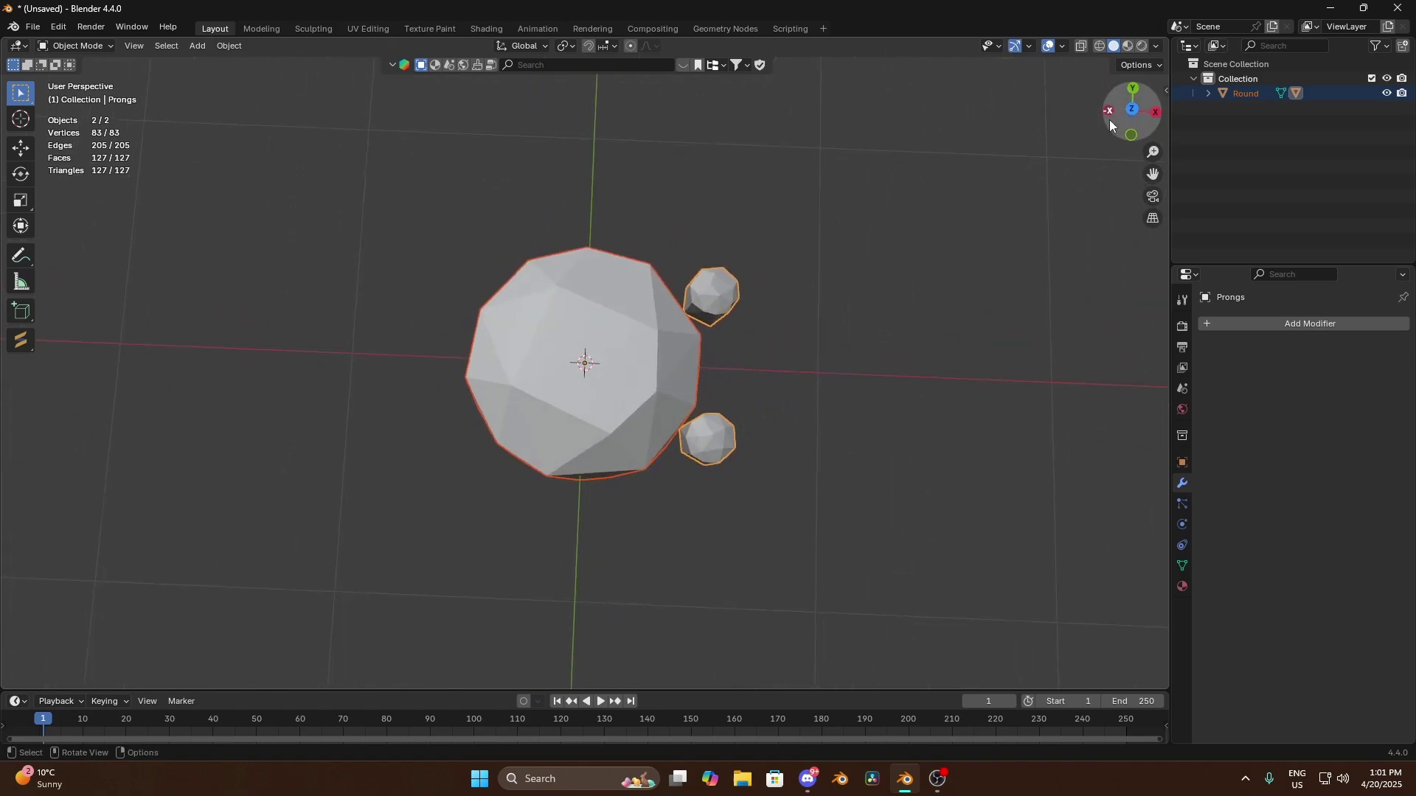
click(1131, 115)
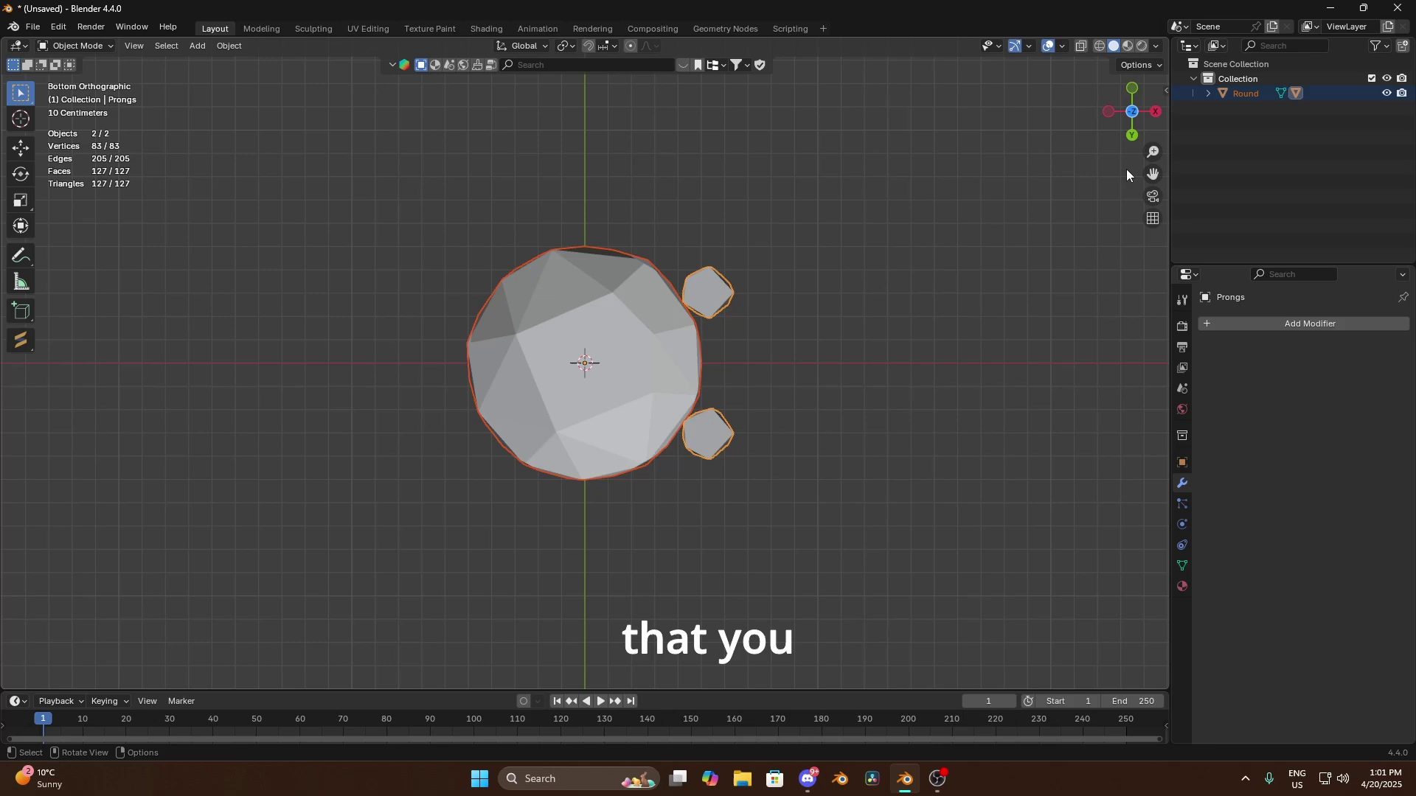
click(1131, 117)
scroll(932, 292, up, 3)
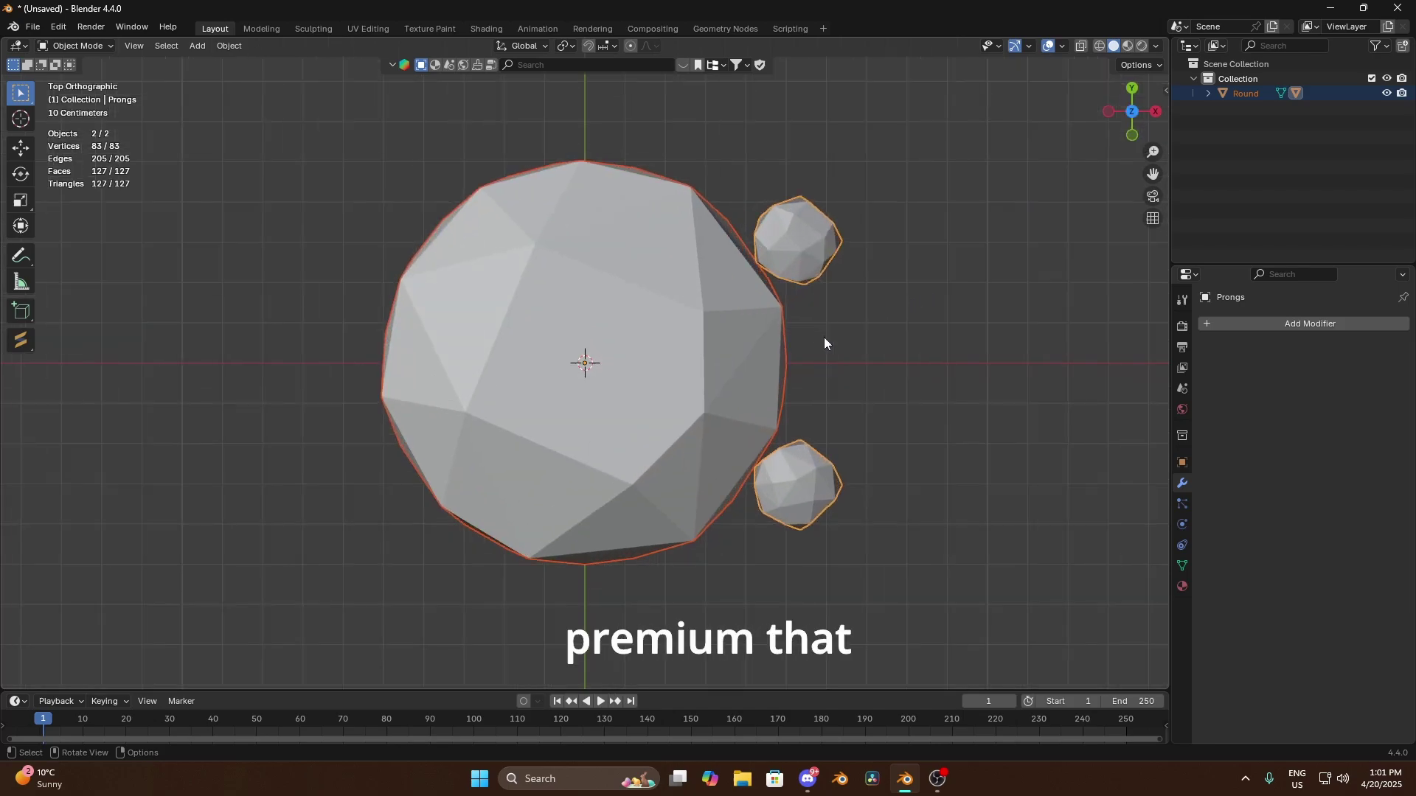
scroll(836, 350, down, 3)
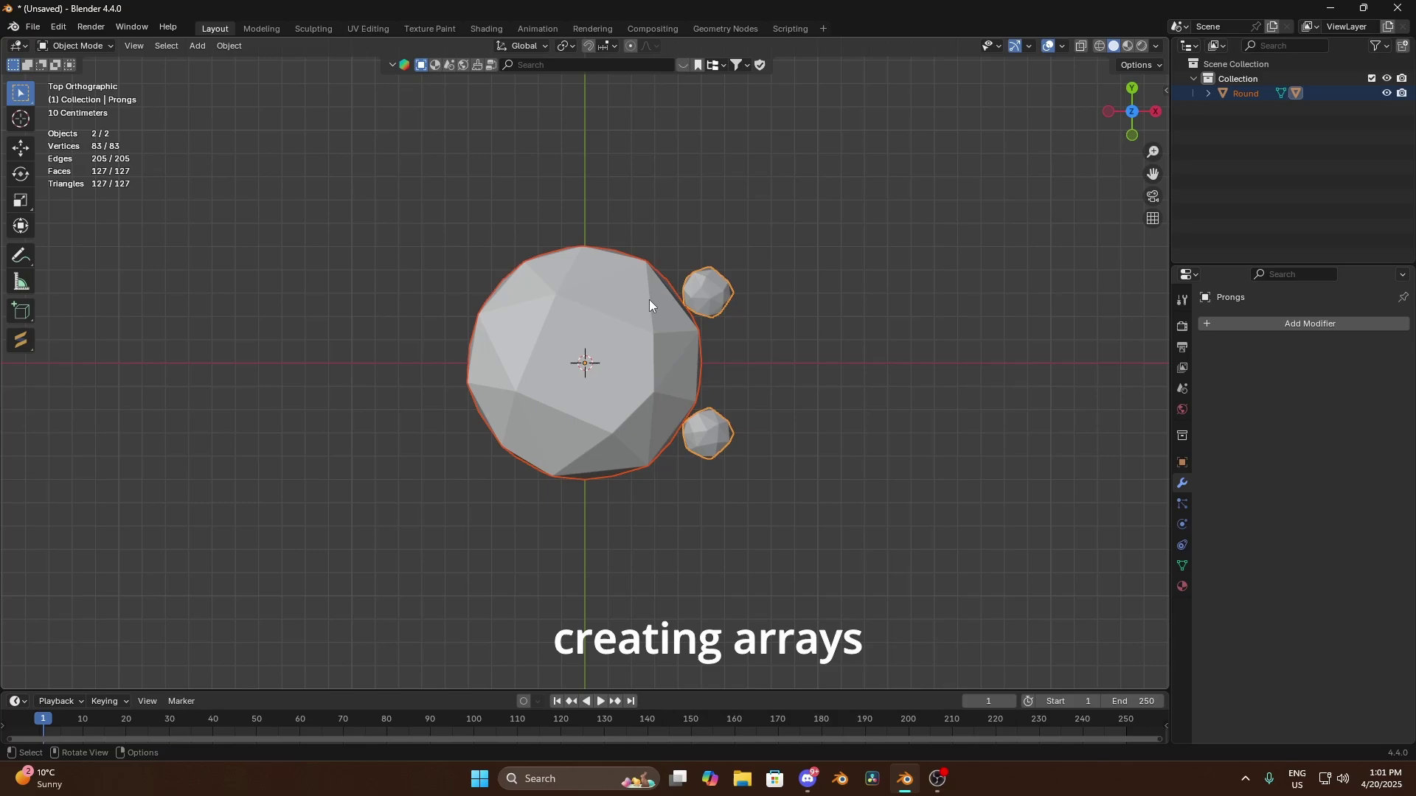
- Join the gem and prongs into a single Prongs object
right_click(635, 322)
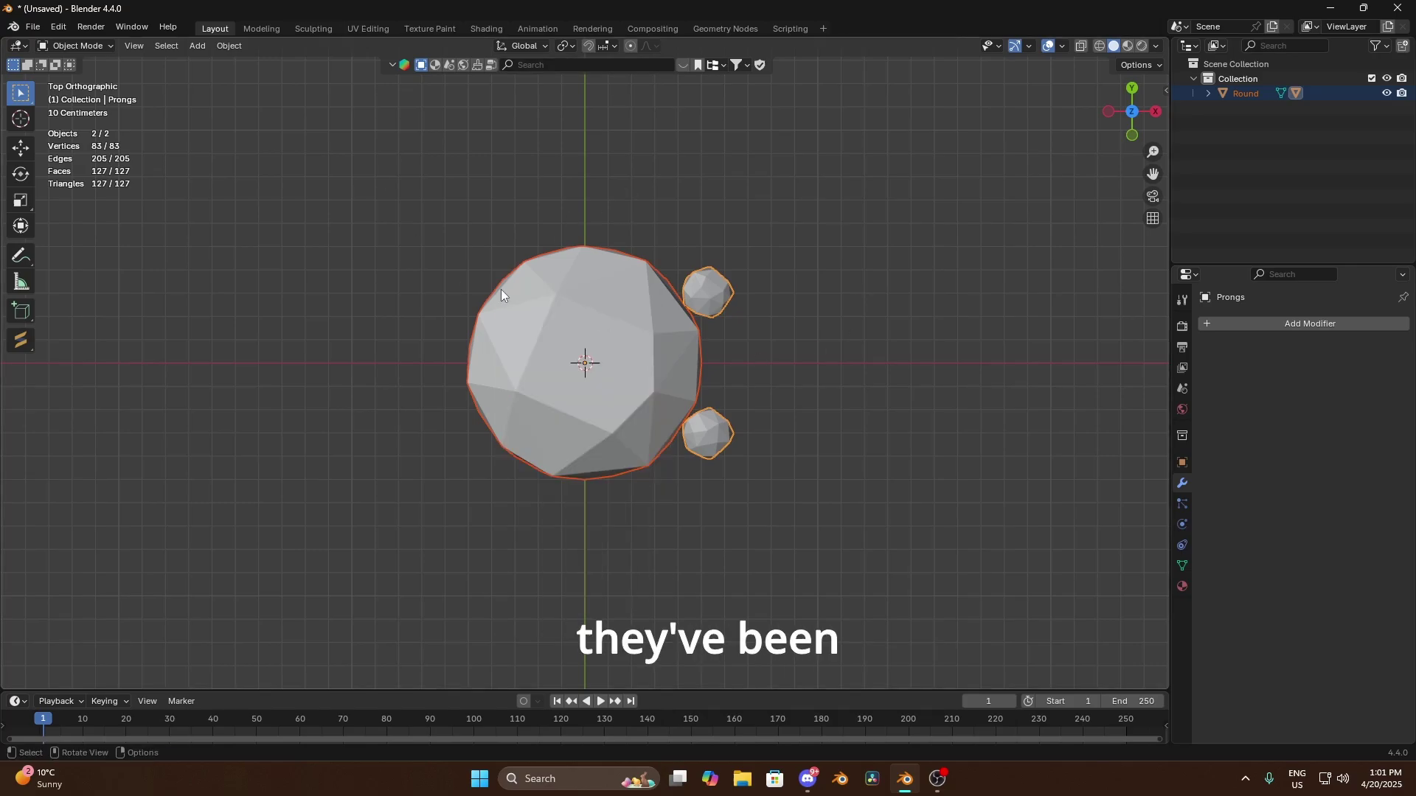
right_click(599, 336)
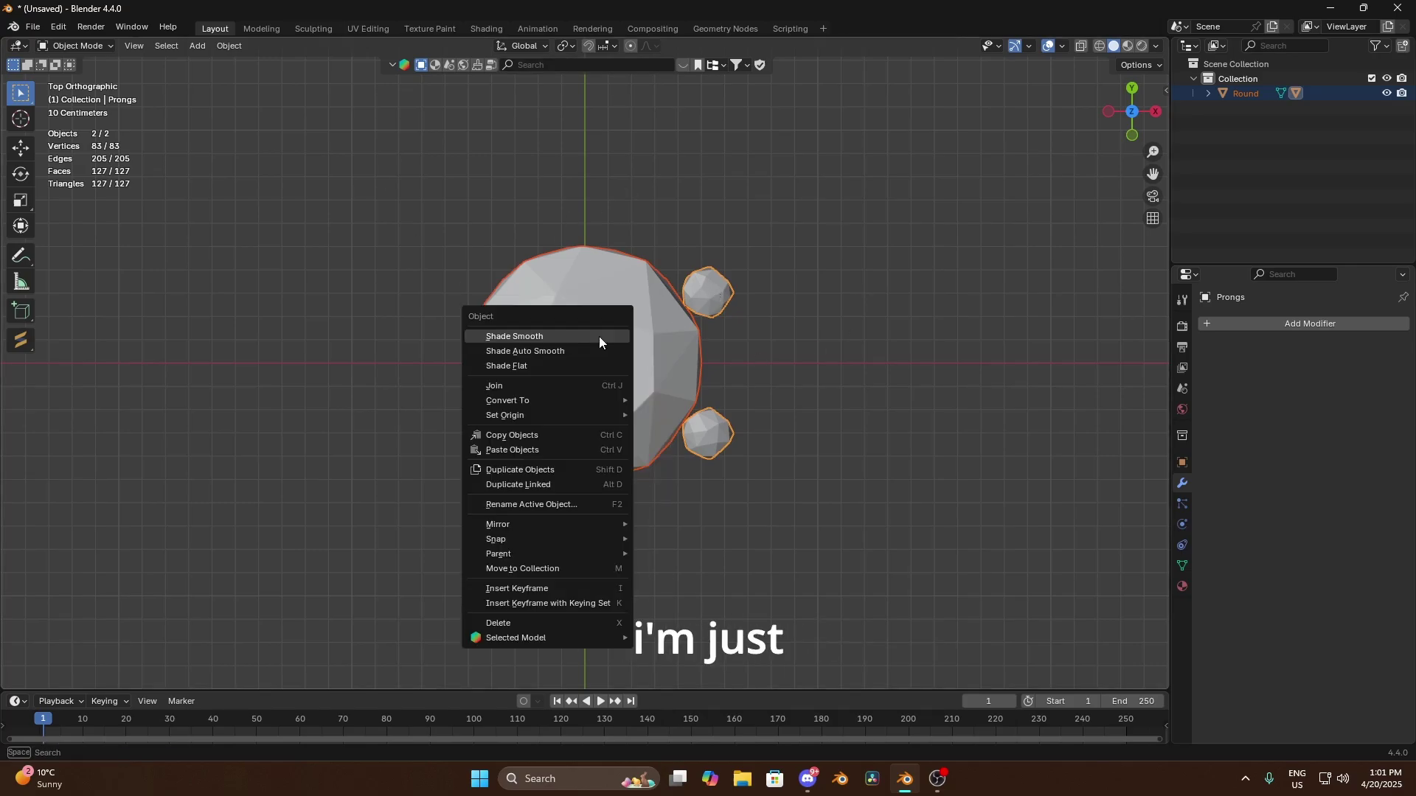
click(590, 386)
- Add an Array modifier with relative X offset 0.92 and a count of 48
click(1289, 326)
mouse_move(1289, 329)
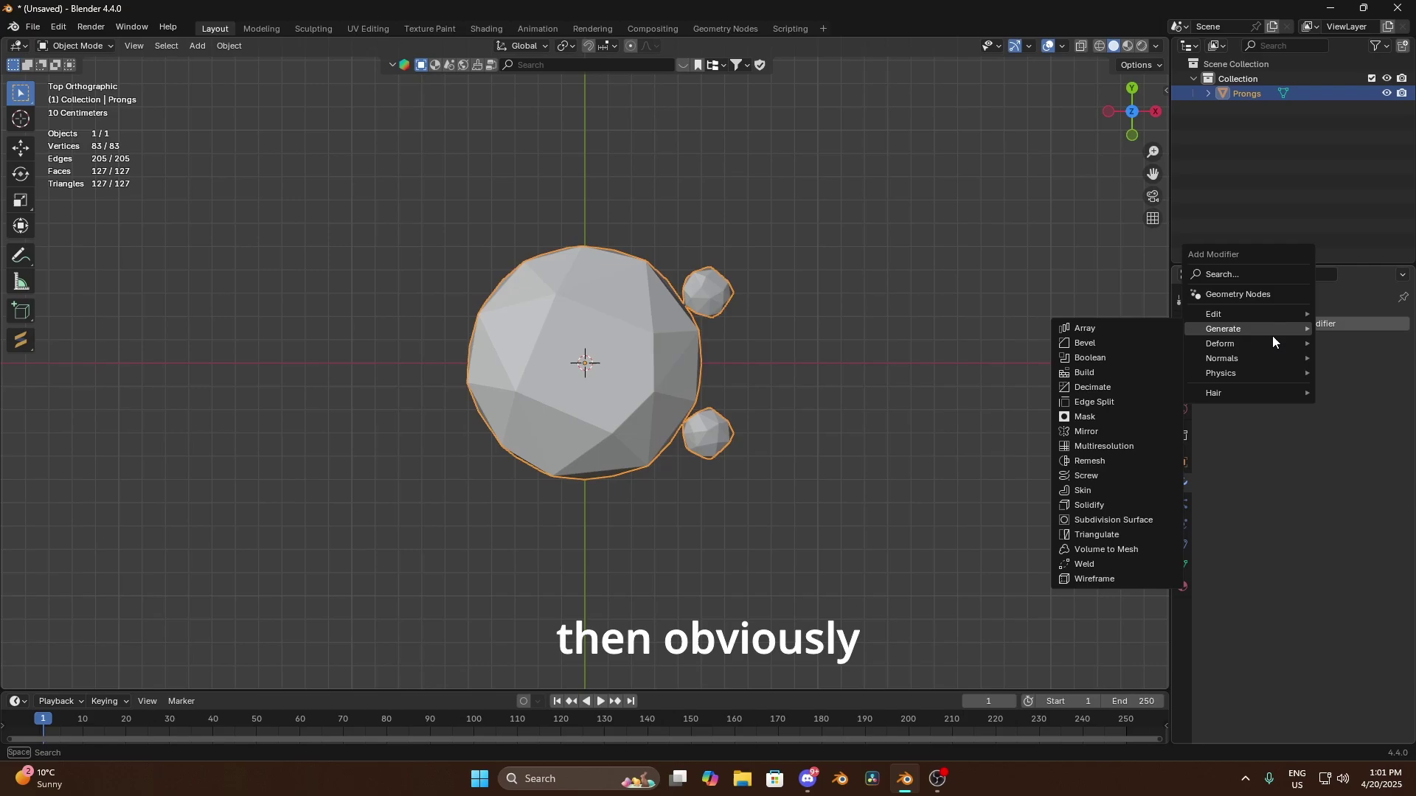
click(1109, 329)
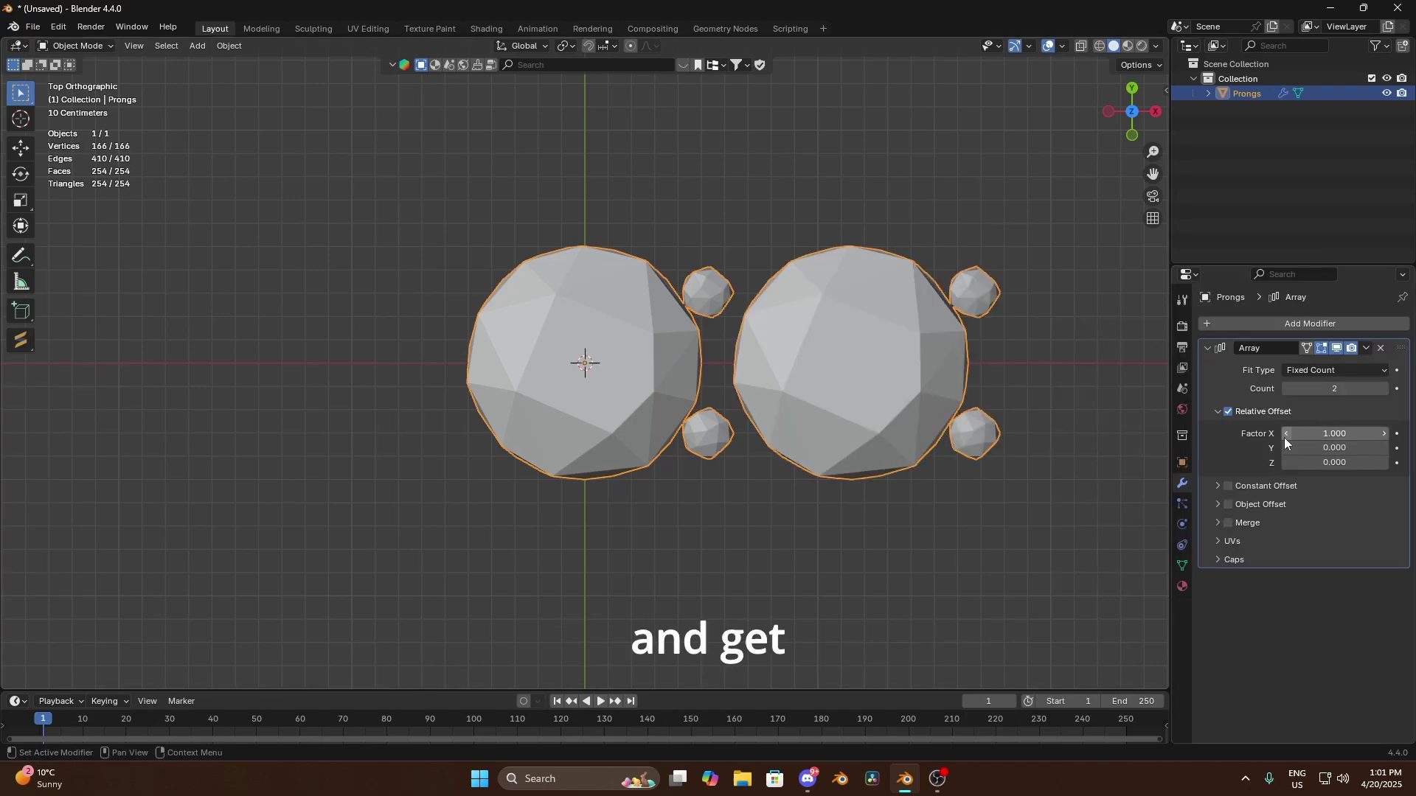
ctrl+scroll(1284, 436, down, 1)
click(1354, 434)
text(0.92)
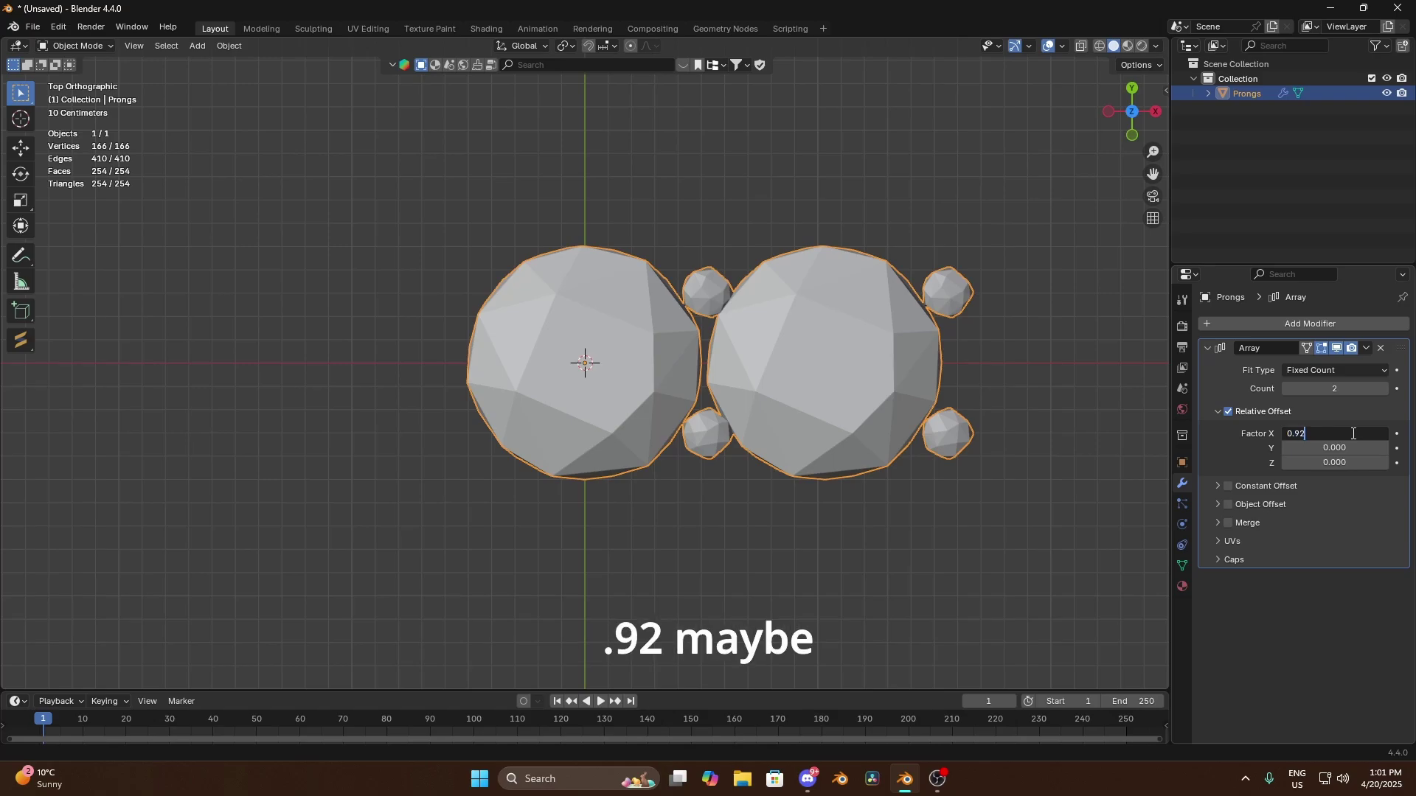
key(Return)
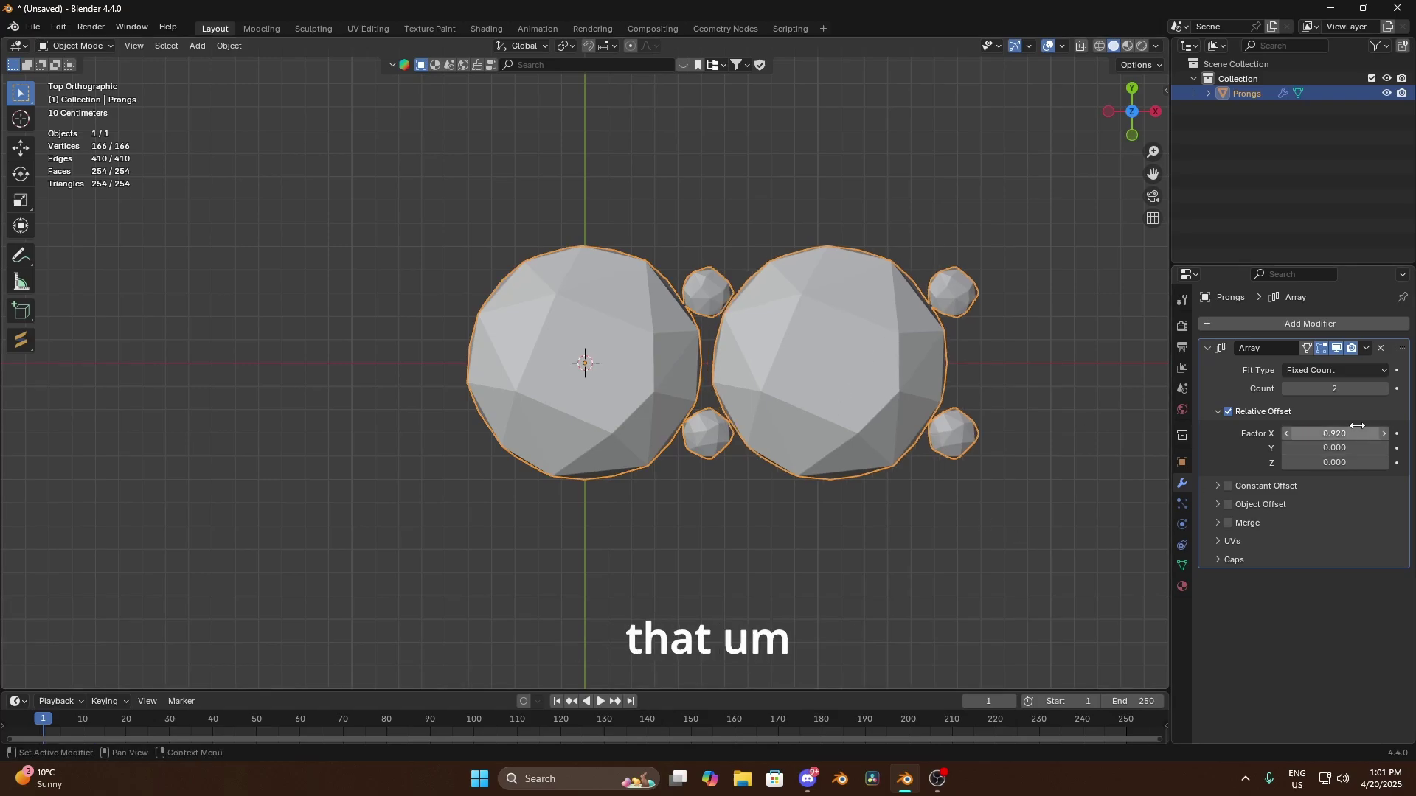
drag(1333, 391, 1338, 391)
double_click(1334, 389)
text(48)
key(Return)
scroll(962, 404, down, 4)
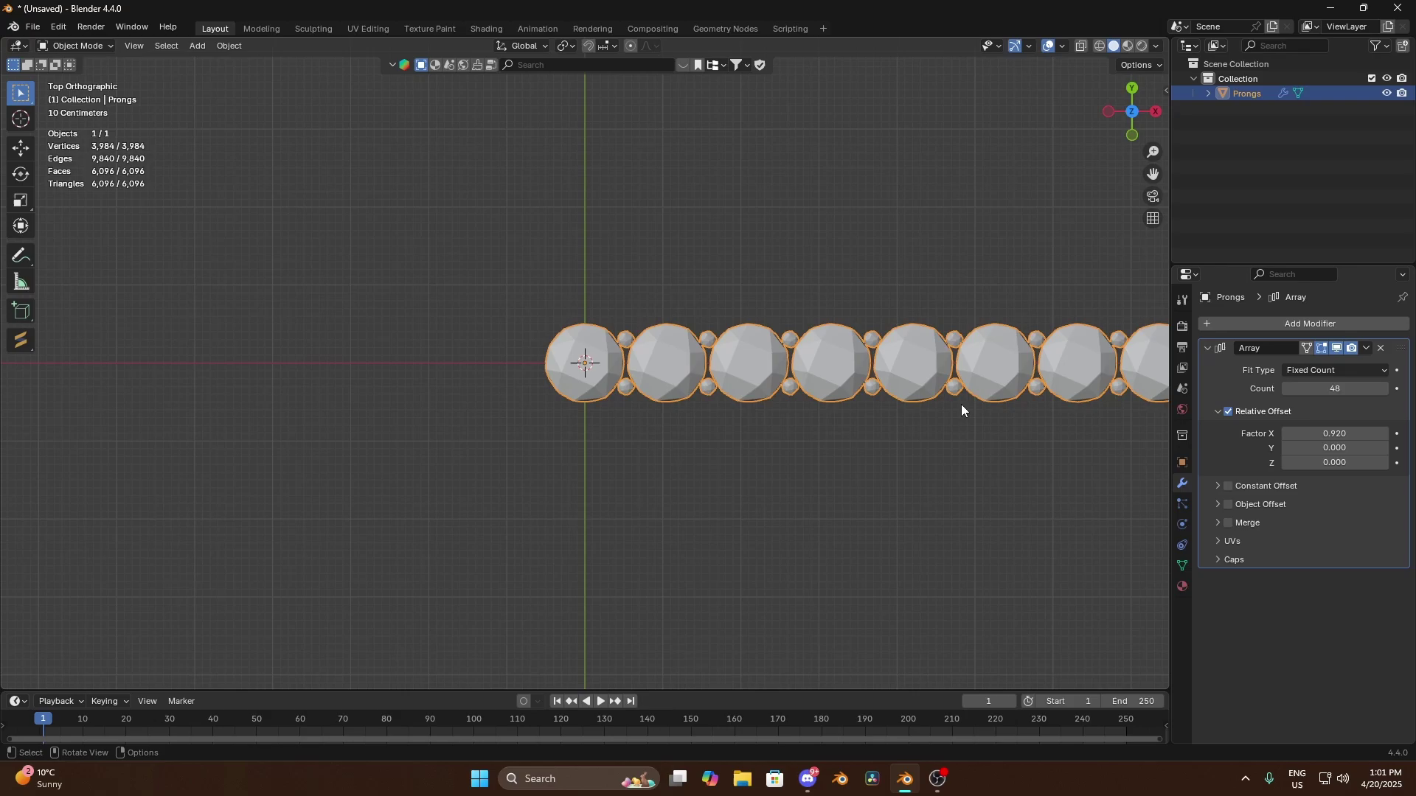
scroll(961, 410, up, 3)
- Add a second Array modifier with X offset 0, Y offset 1 and count 23
scroll(961, 410, down, 1)
click(1312, 323)
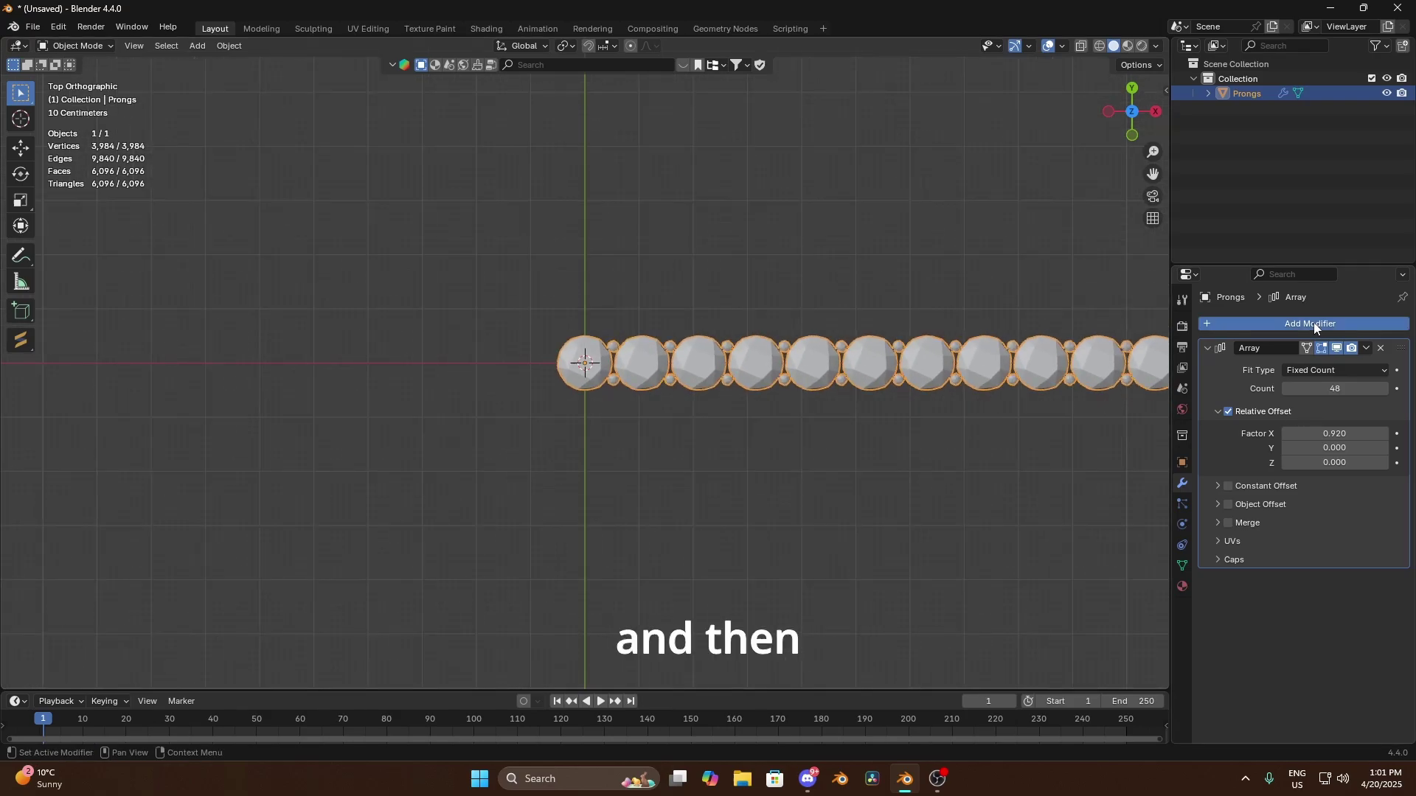
mouse_move(1284, 324)
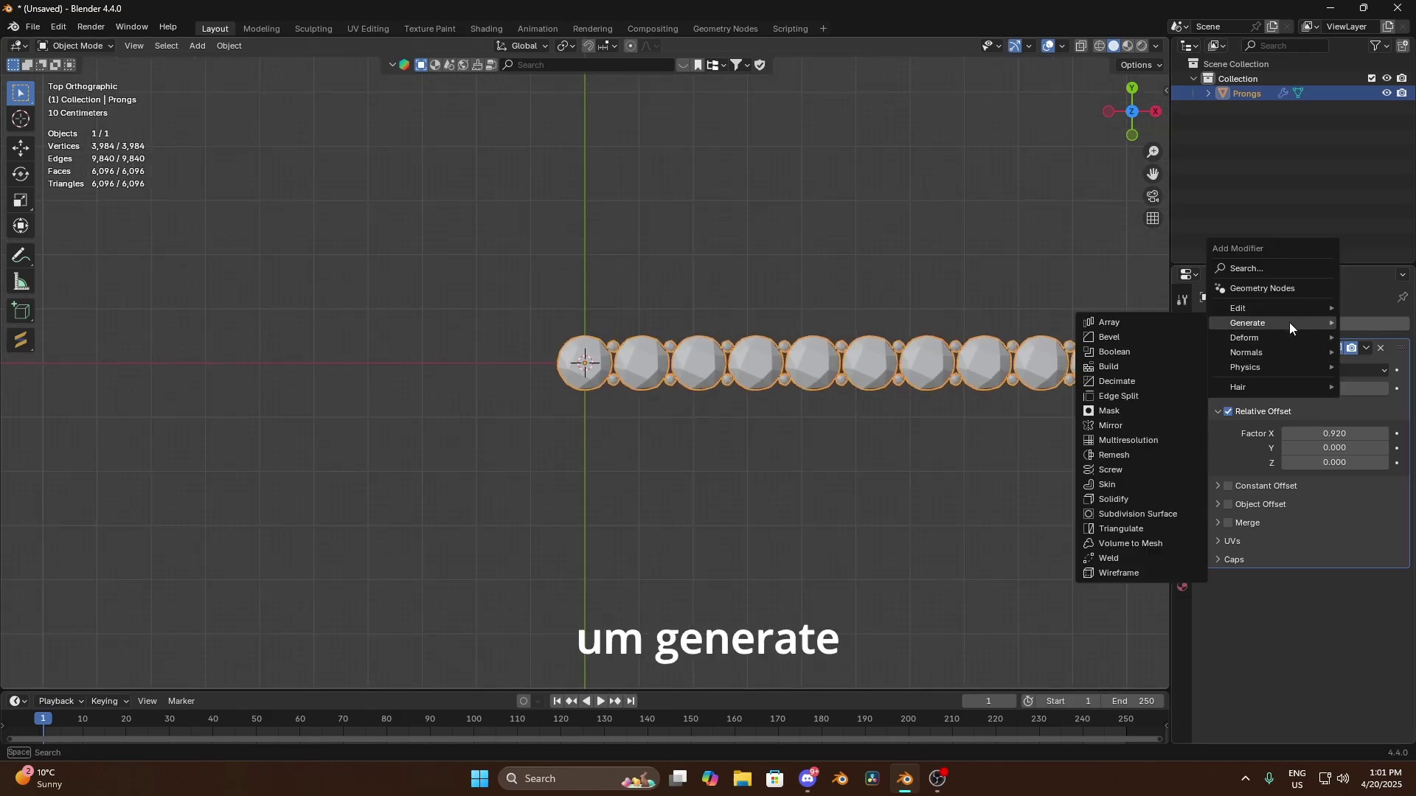
click(1156, 326)
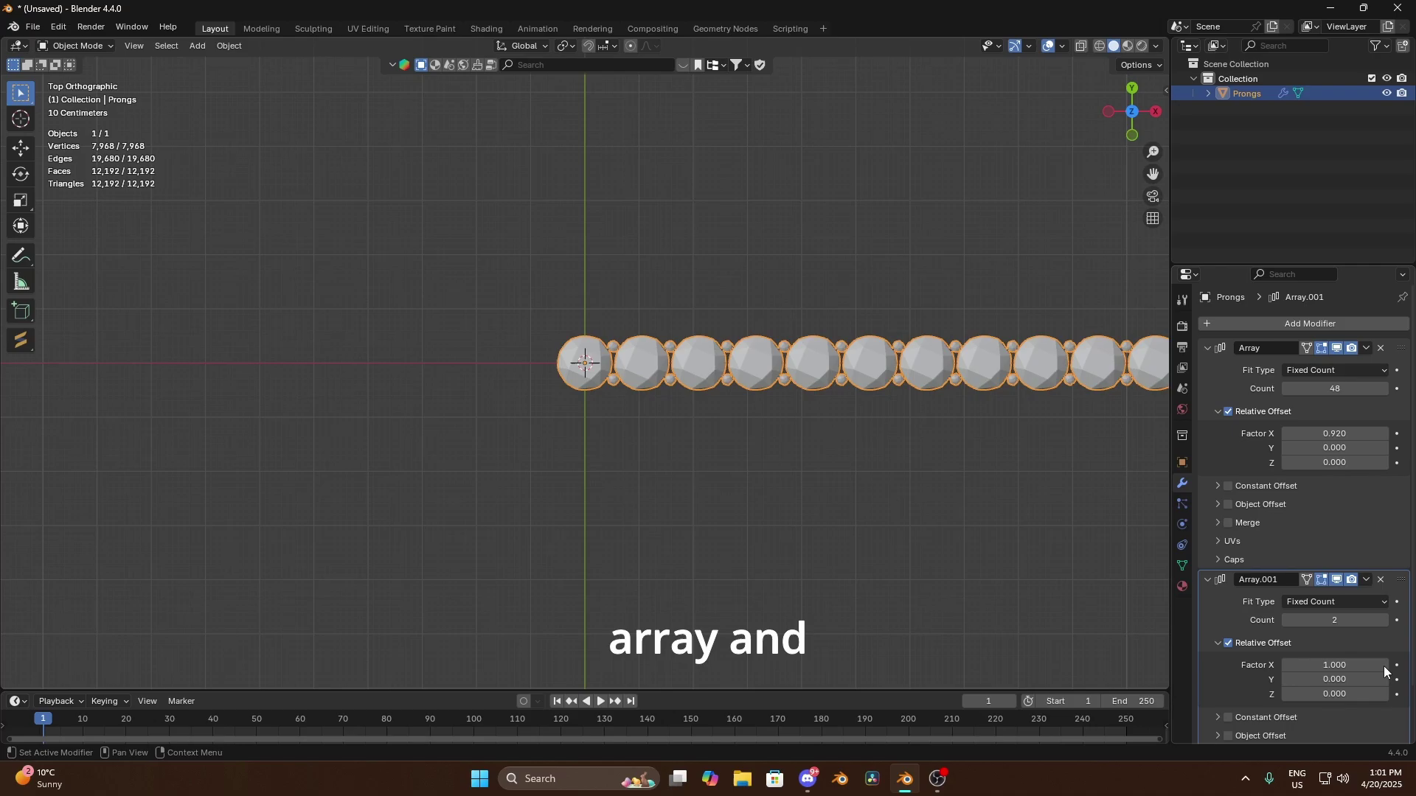
click(1325, 665)
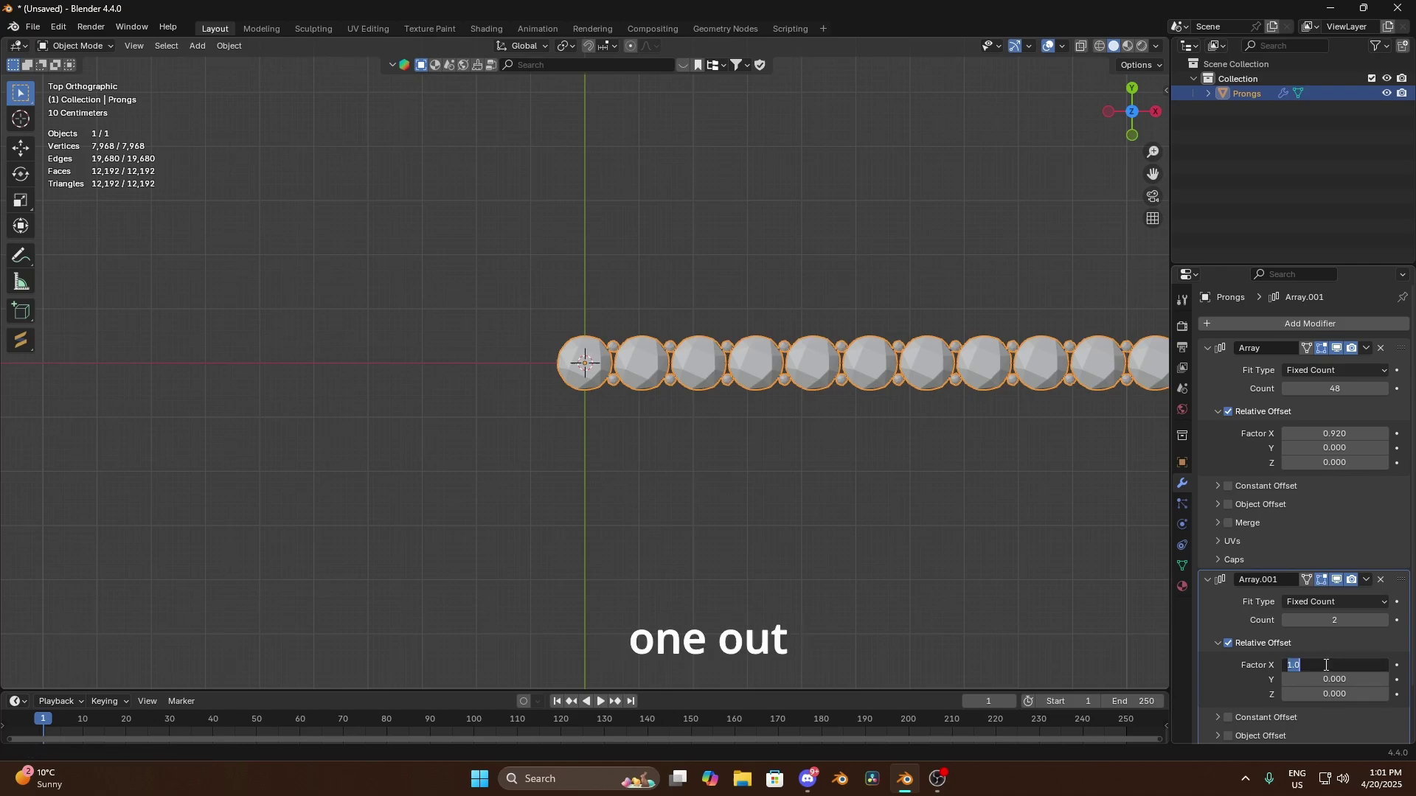
click(1349, 680)
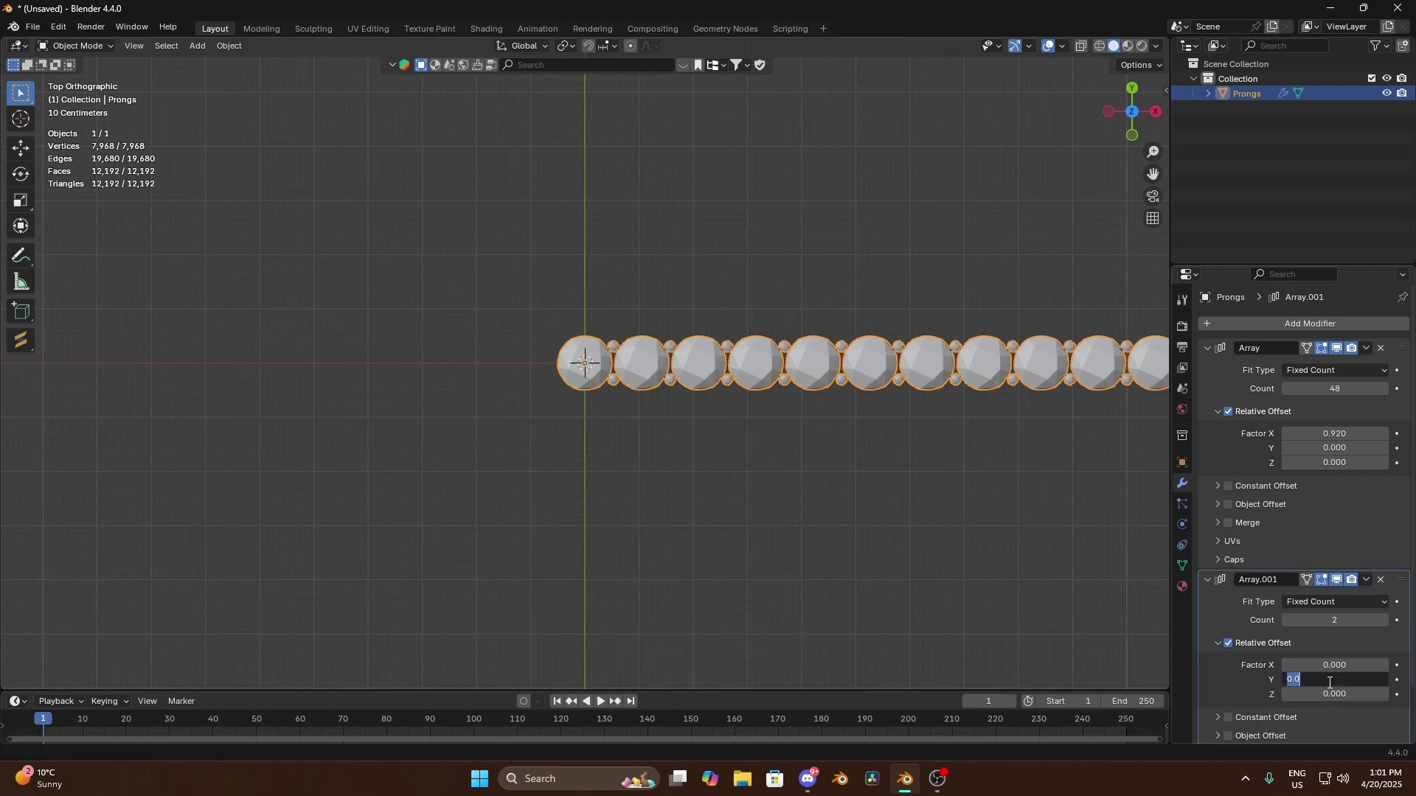
key(Escape)
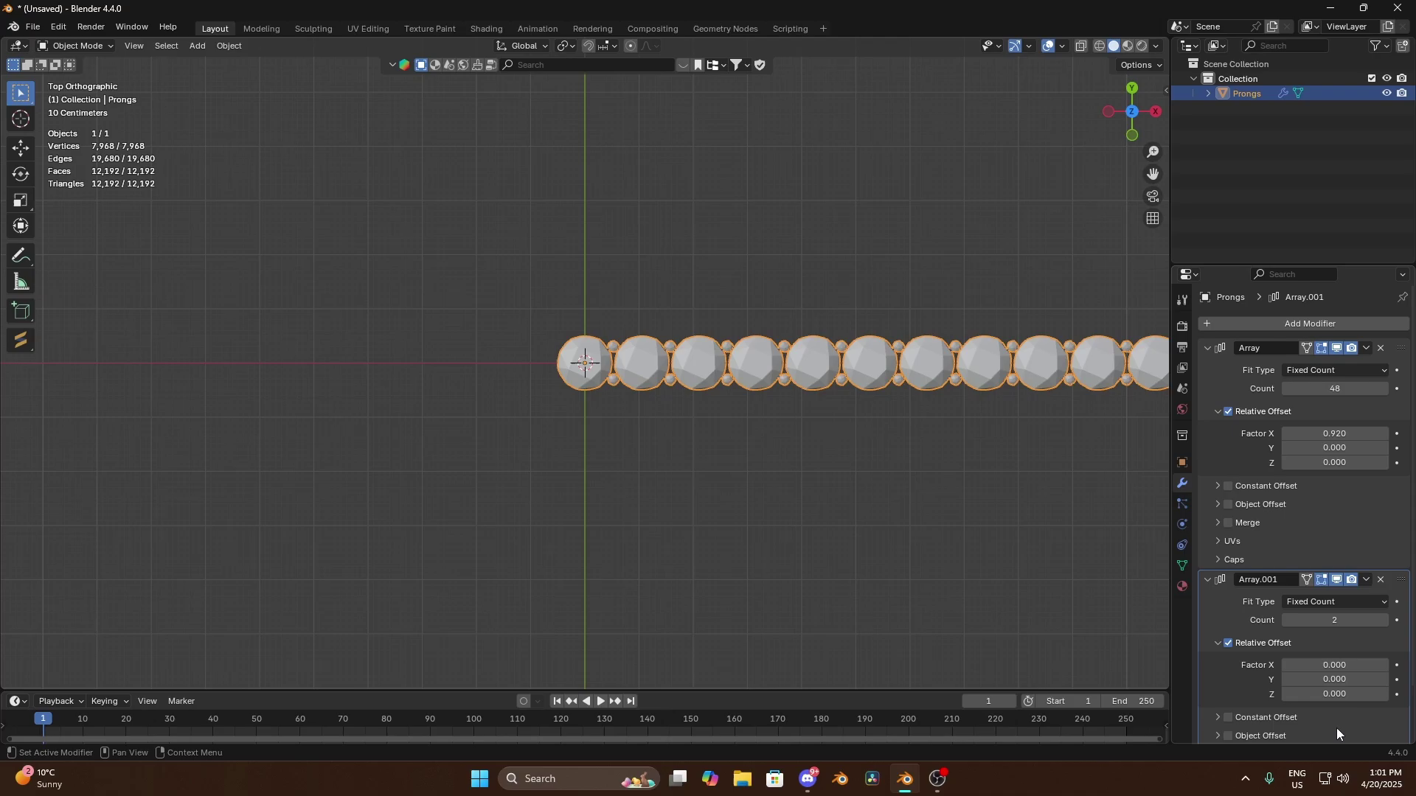
ctrl+scroll(1335, 679, up, 5)
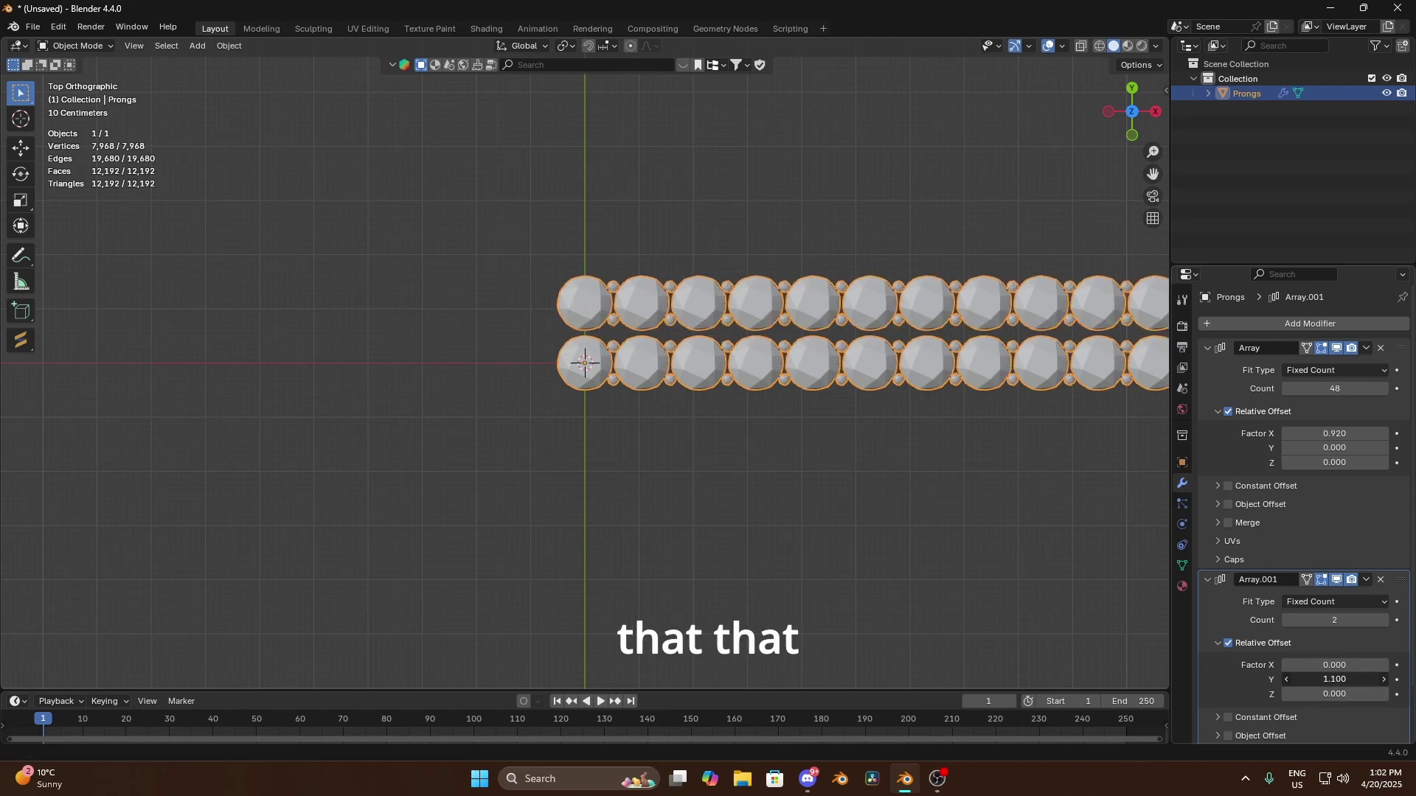
click(1003, 560)
scroll(798, 322, down, 4)
scroll(807, 329, up, 6)
scroll(807, 329, down, 8)
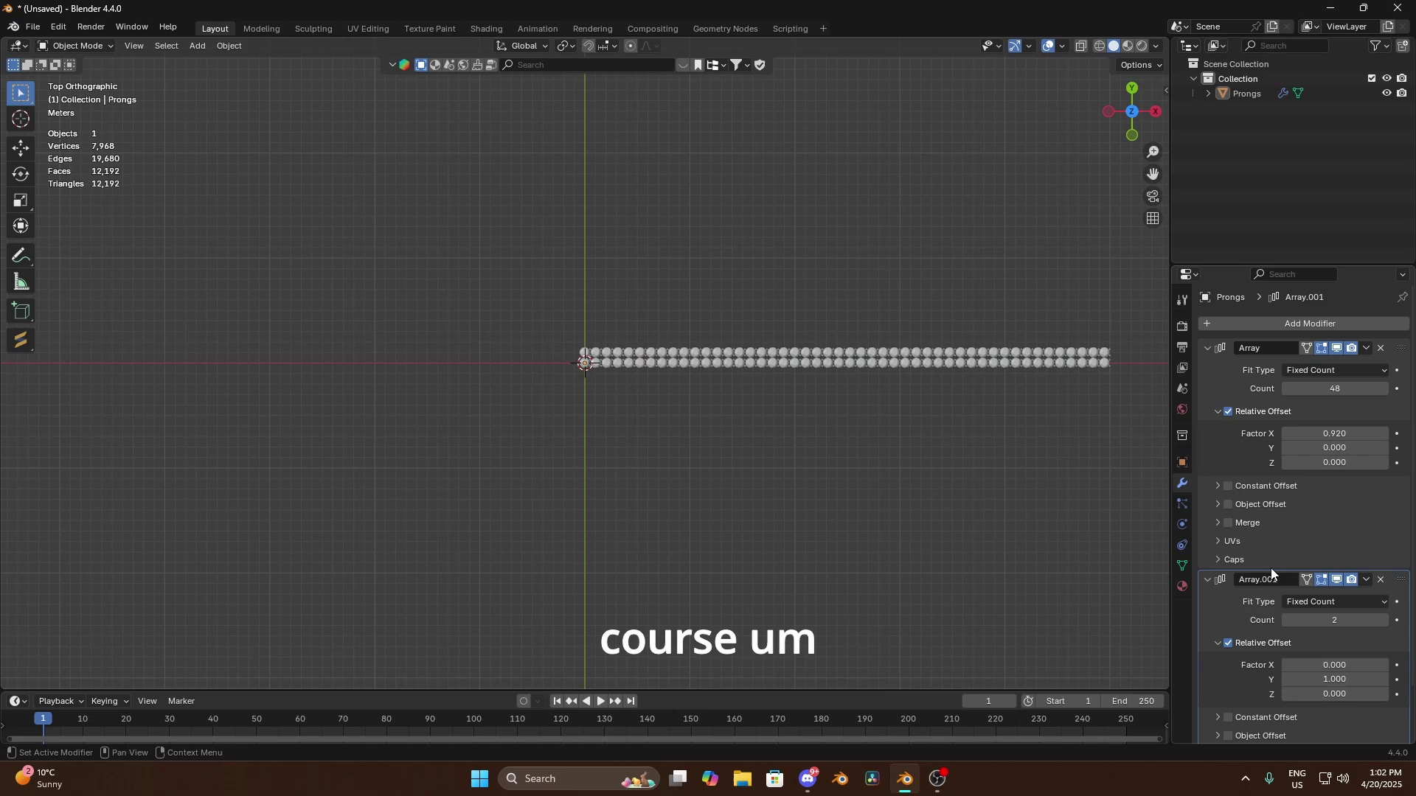
drag(1332, 620, 1398, 620)
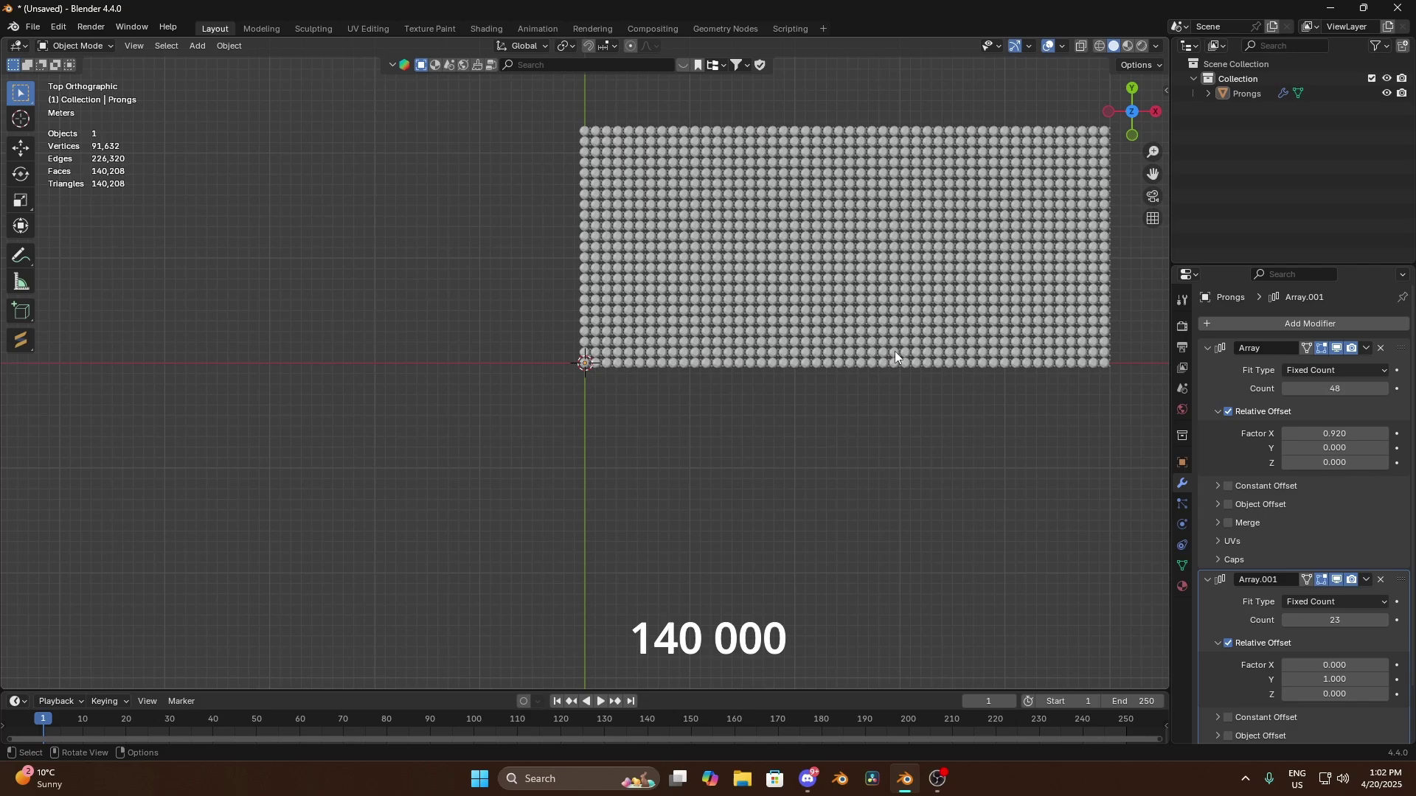
scroll(895, 352, up, 6)
- Orbit and pan to view the 48×23 prong grid from a near top-down angle
middle_drag(892, 322, 910, 180)
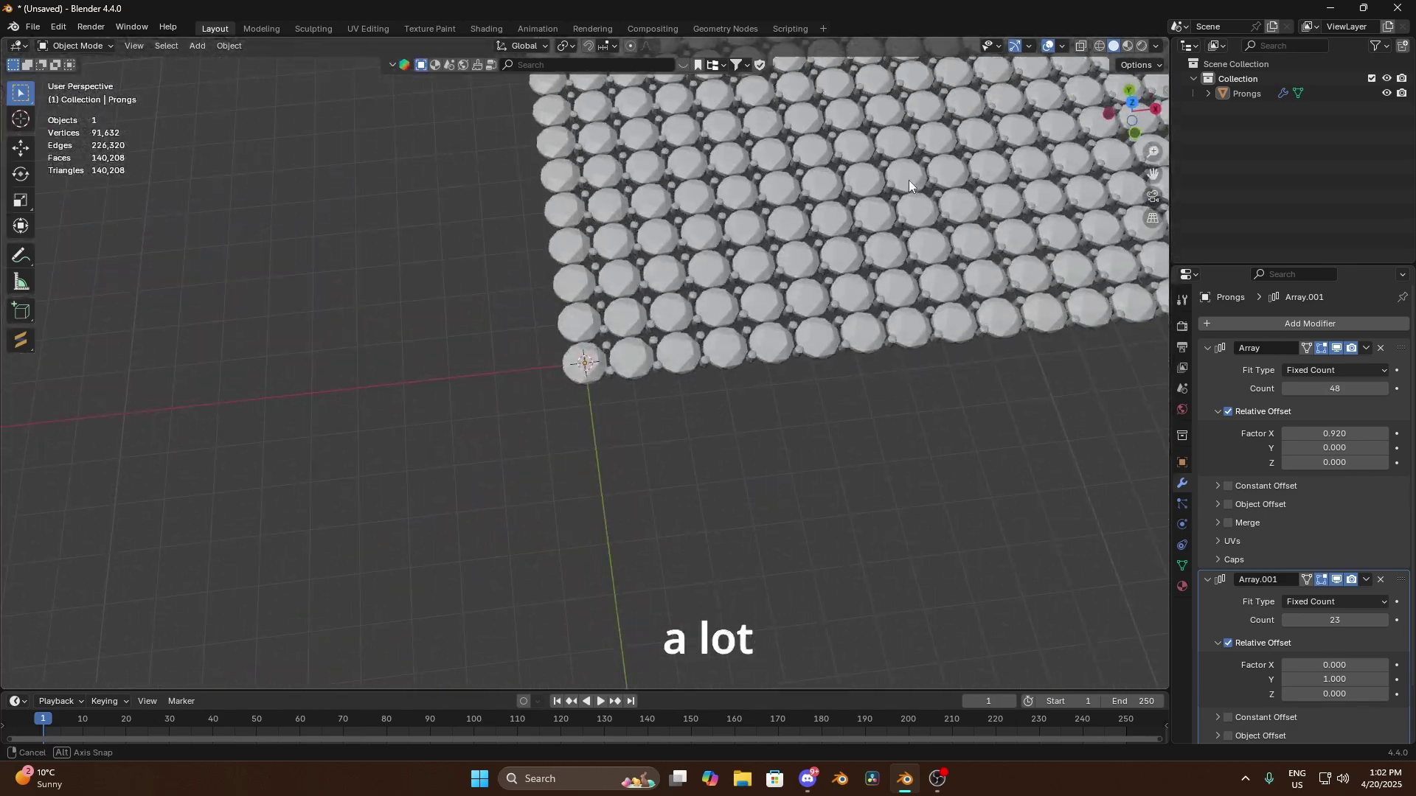
scroll(913, 184, down, 7)
scroll(860, 235, up, 3)
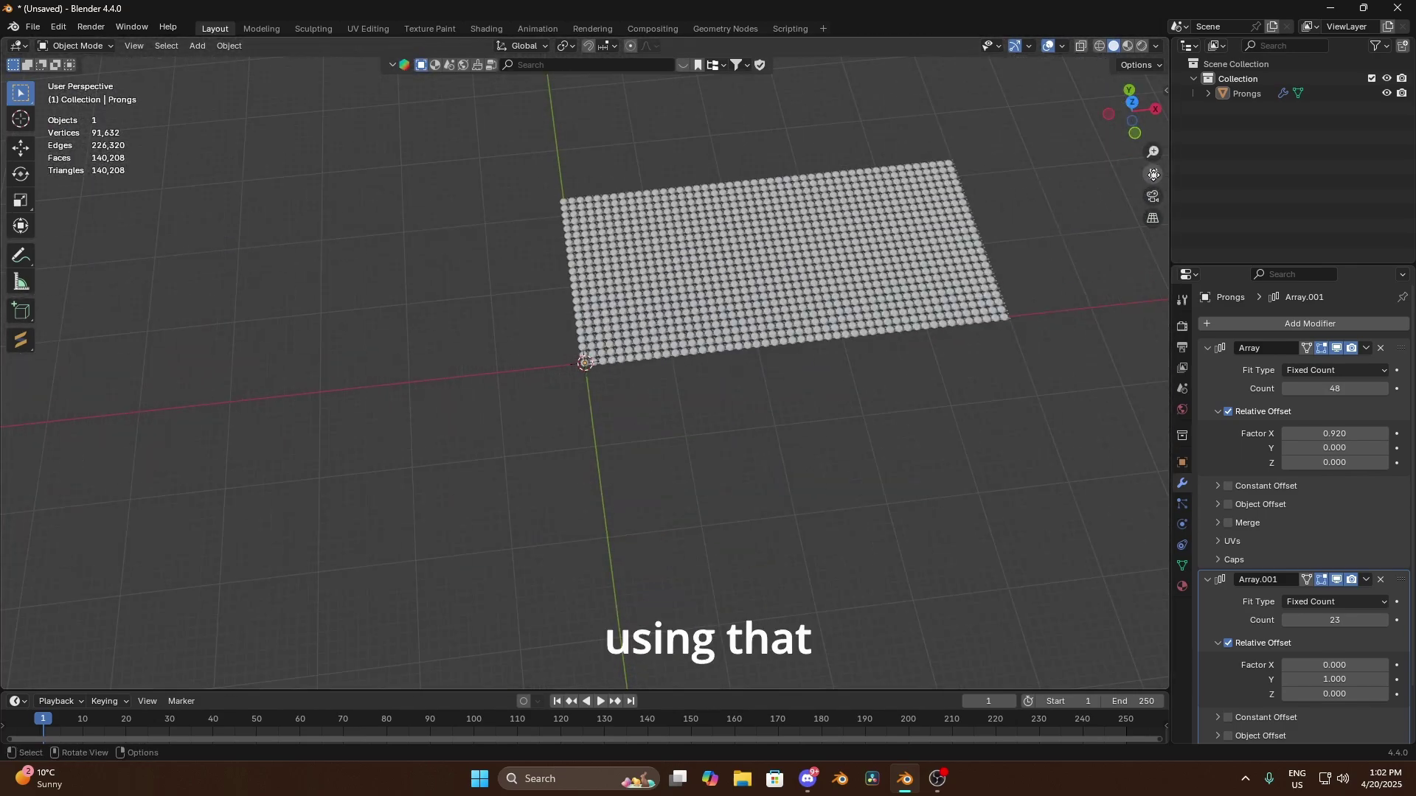
shift+middle_drag(860, 234, 768, 280)
scroll(1003, 208, up, 3)
middle_drag(975, 214, 981, 251)
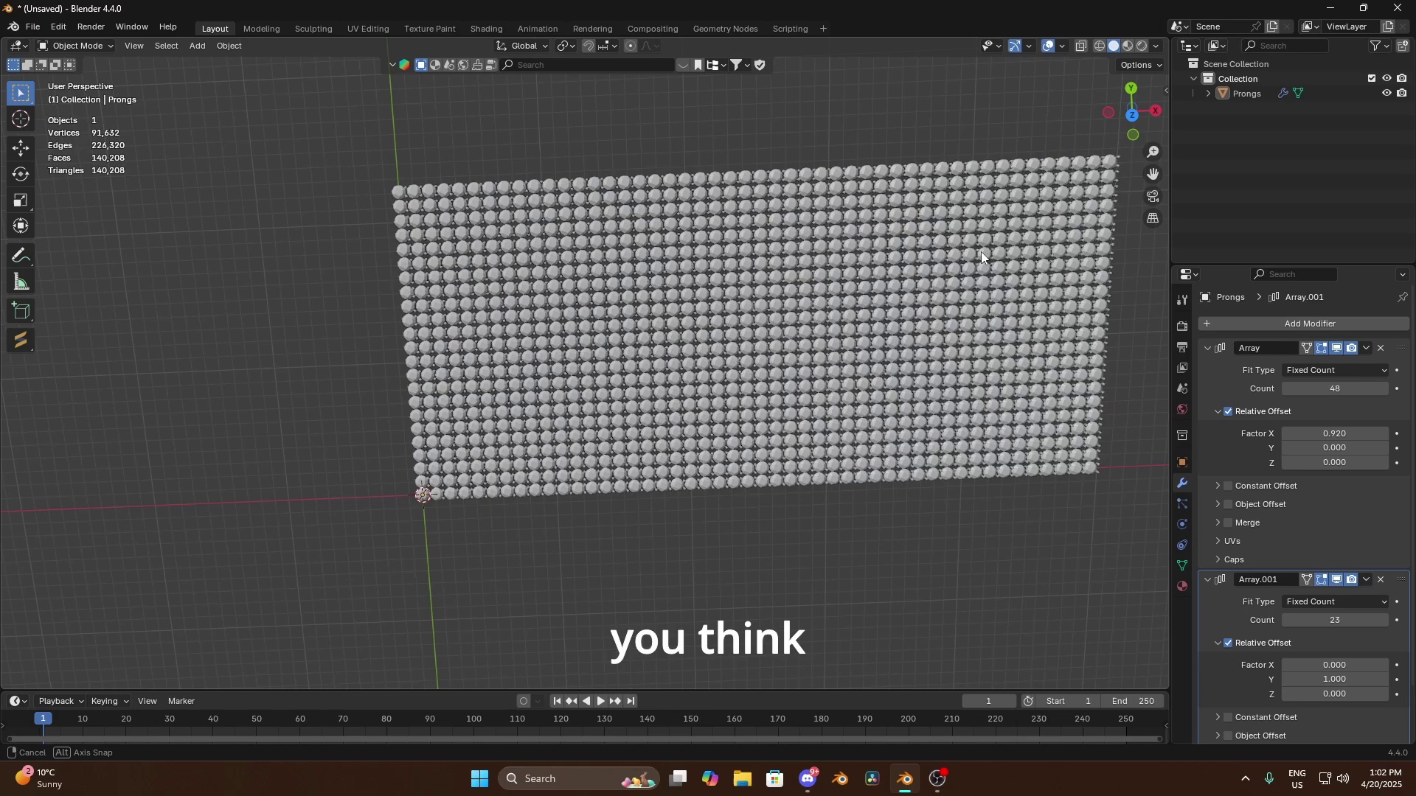
scroll(918, 262, down, 5)
key(shift+a)
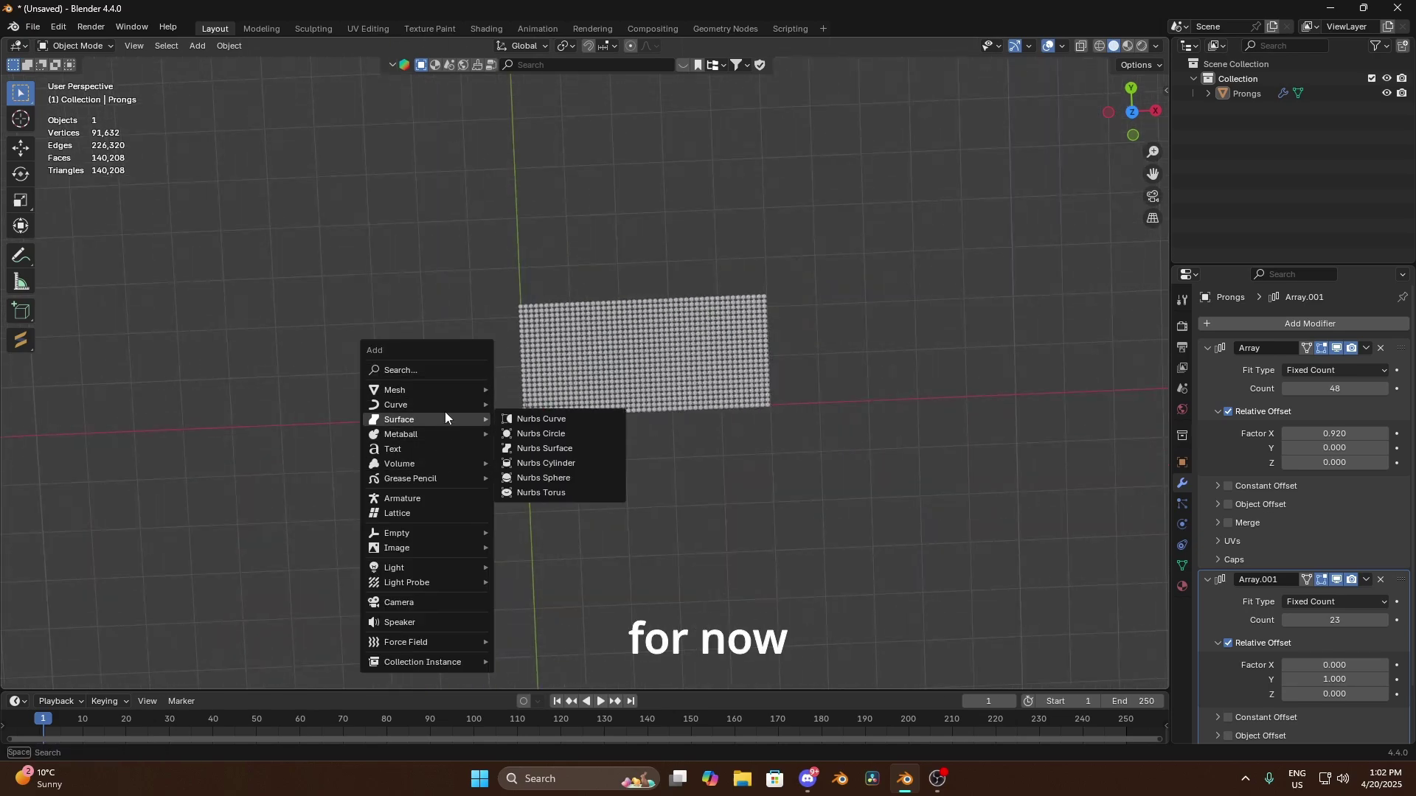
- Add a Bézier circle and move it over the prong grid
mouse_move(452, 405)
click(548, 418)
scroll(550, 419, up, 5)
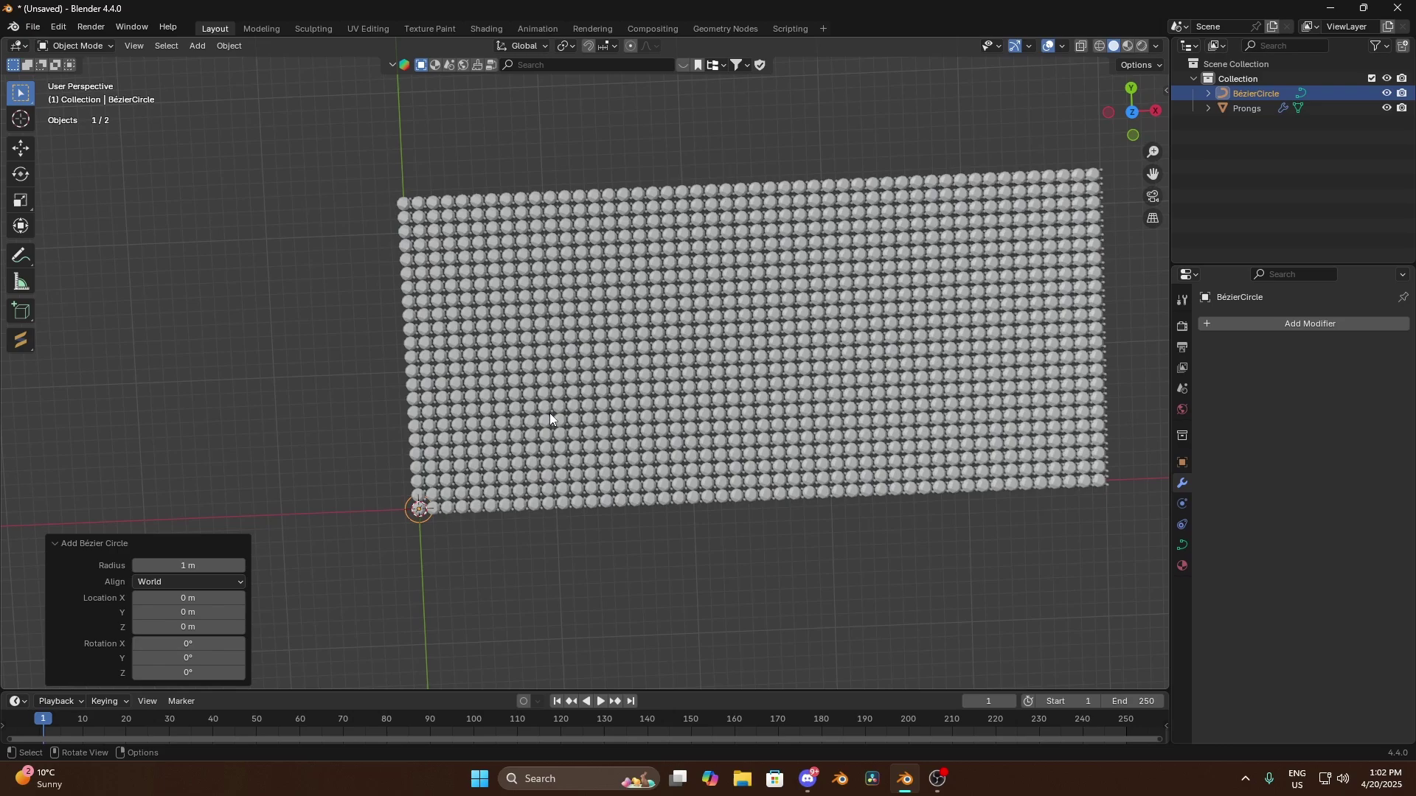
shift+middle_drag(667, 499, 823, 344)
scroll(599, 272, up, 5)
scroll(575, 354, down, 7)
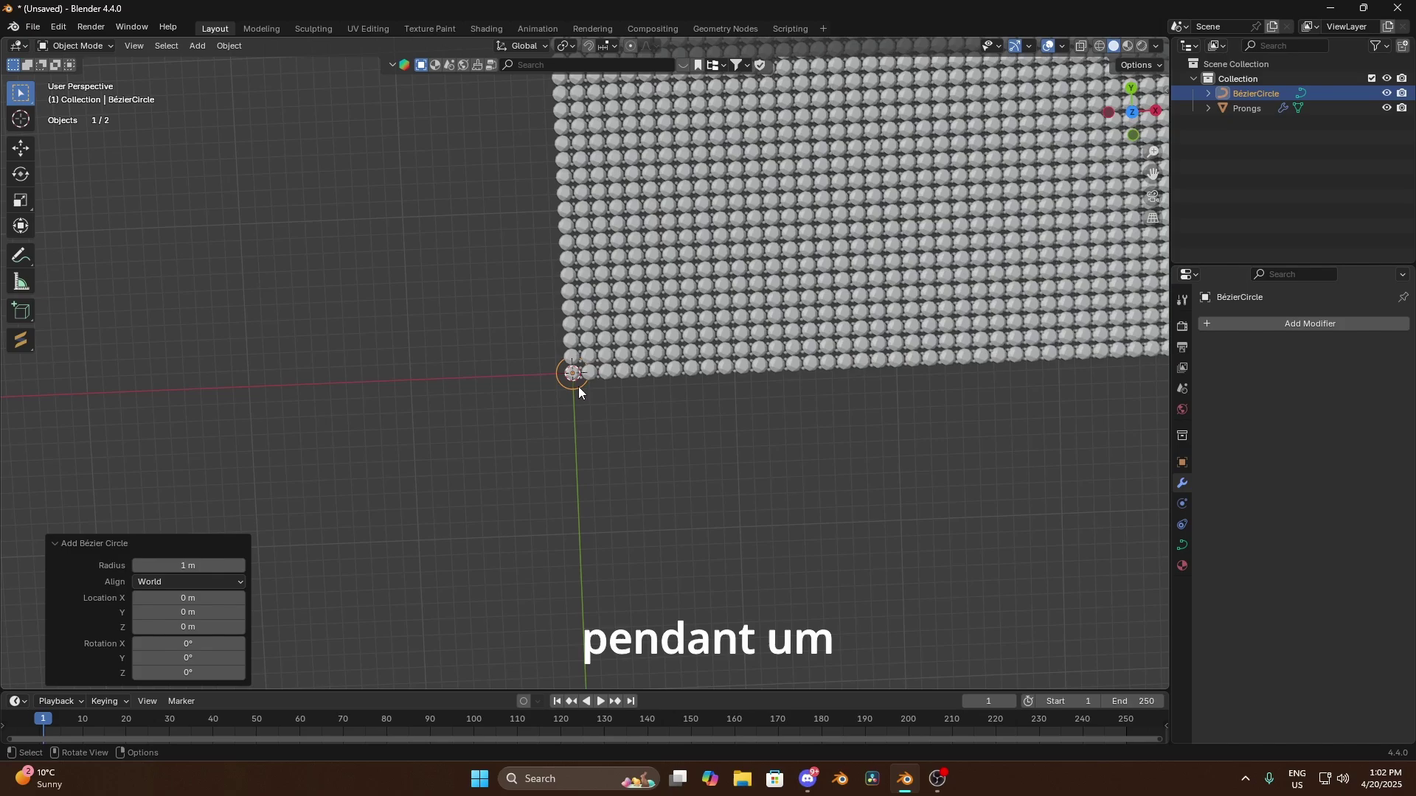
key(g)
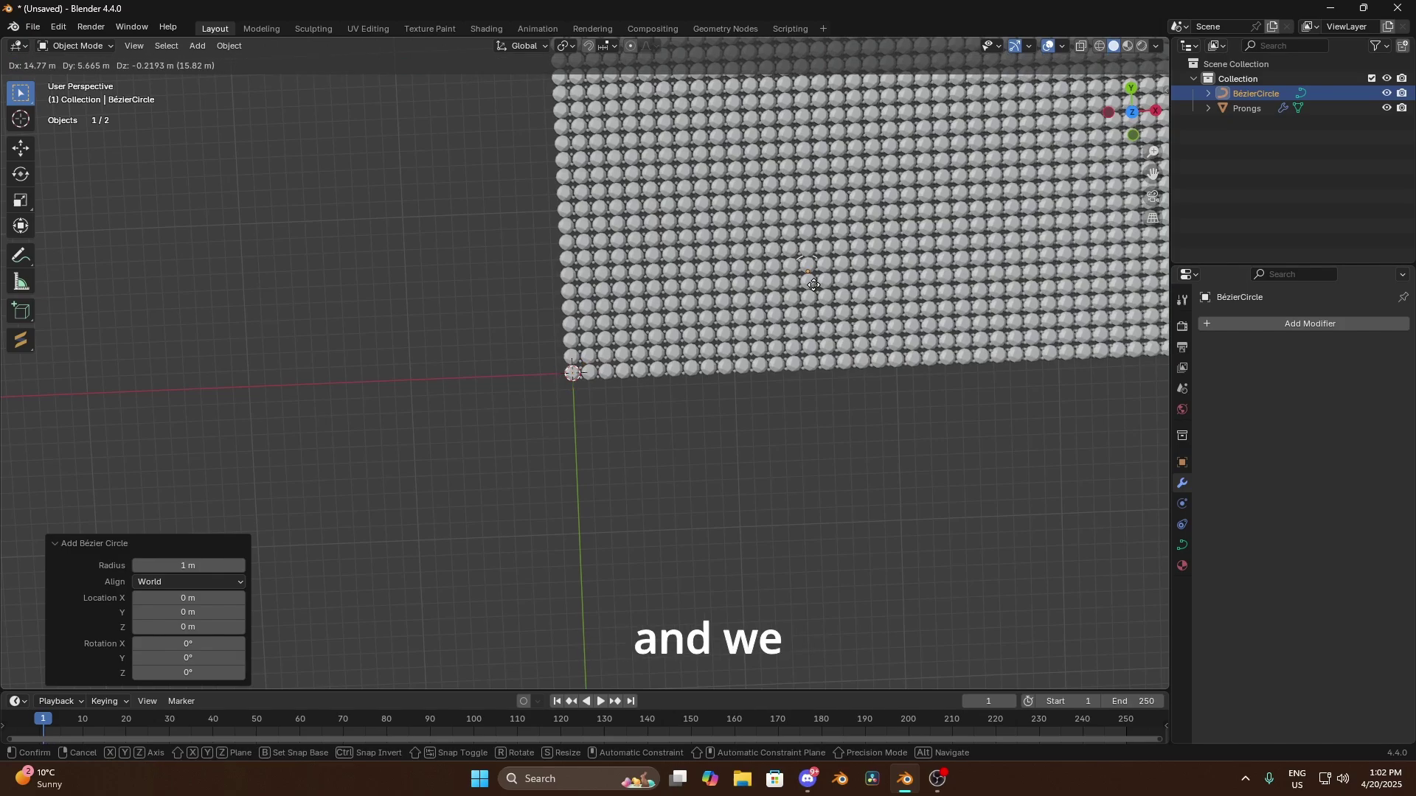
click(914, 193)
- Raise the Bézier circle about 2.86 m along Z above the grid
scroll(937, 210, down, 5)
middle_drag(936, 211, 873, 65)
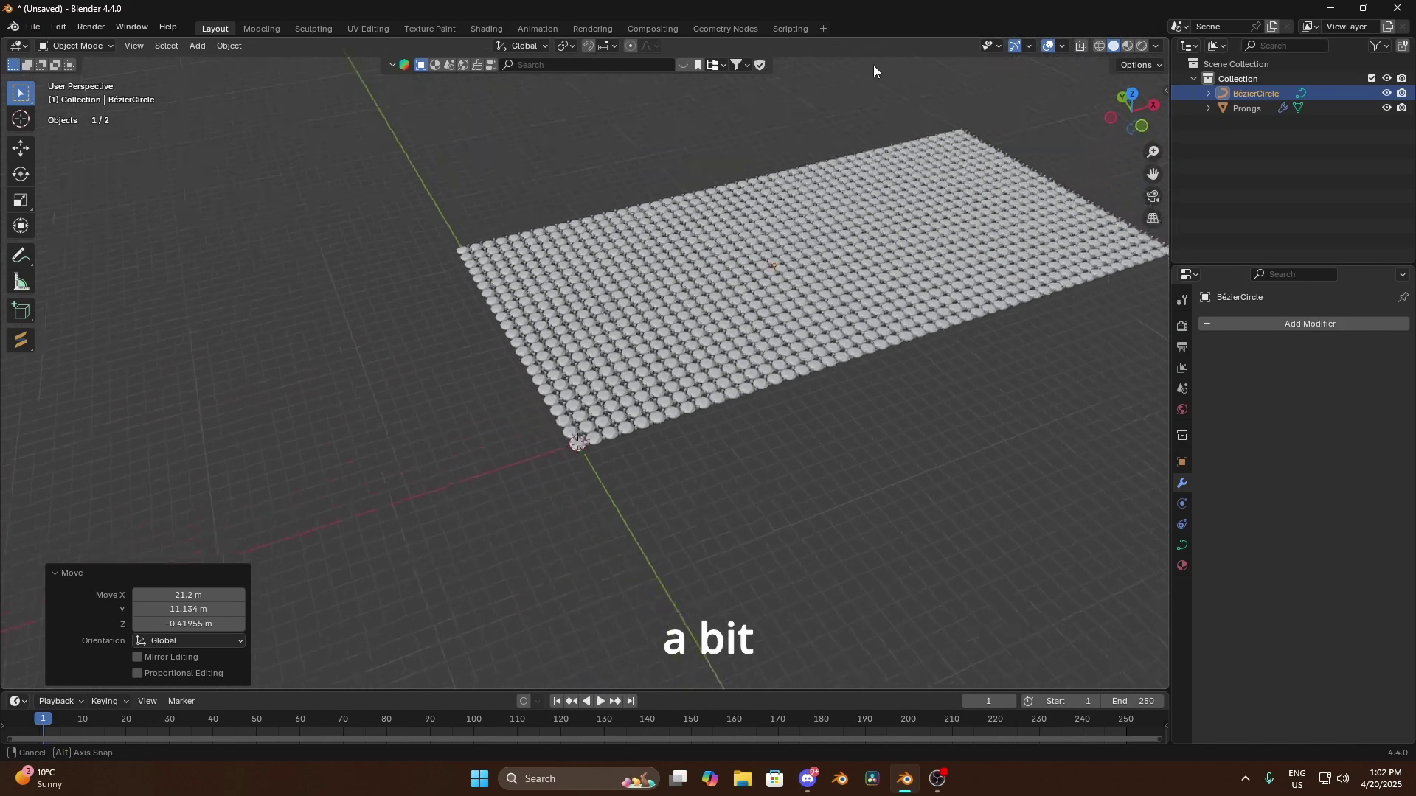
click(21, 149)
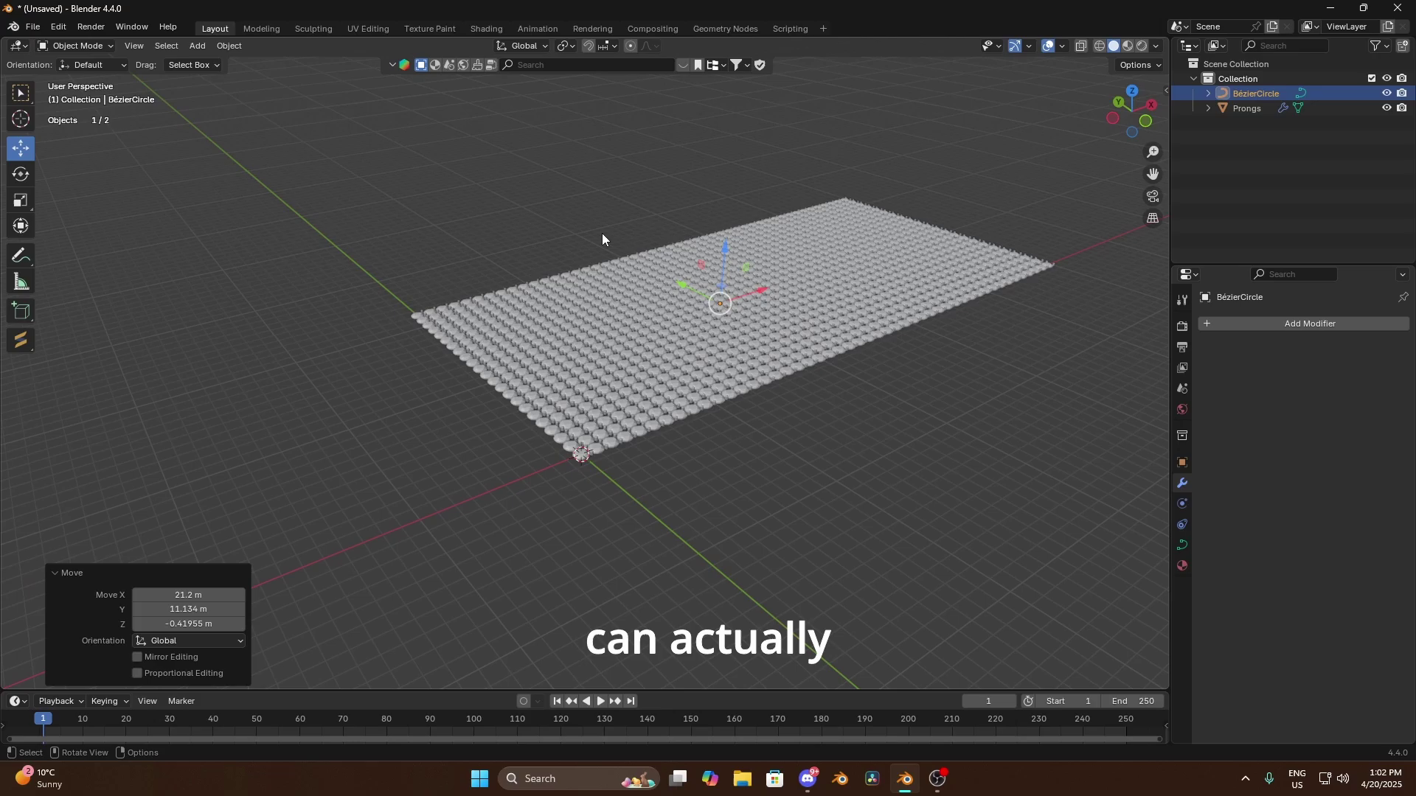
drag(728, 255, 728, 219)
middle_drag(728, 219, 799, 303)
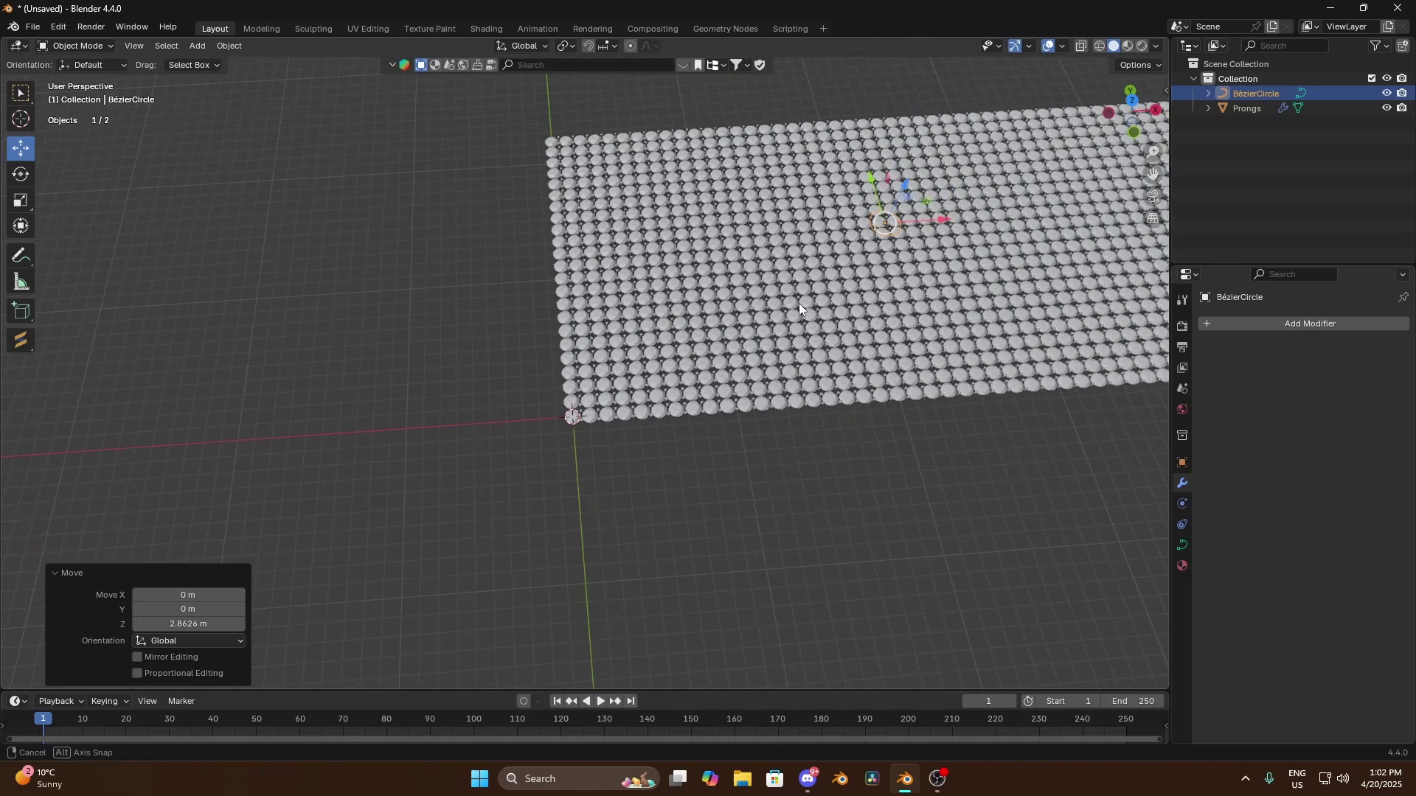
- From the top orthographic view, scale the circle to about 11.3 to outline the pendant
scroll(794, 307, down, 4)
middle_drag(1014, 228, 1098, 161)
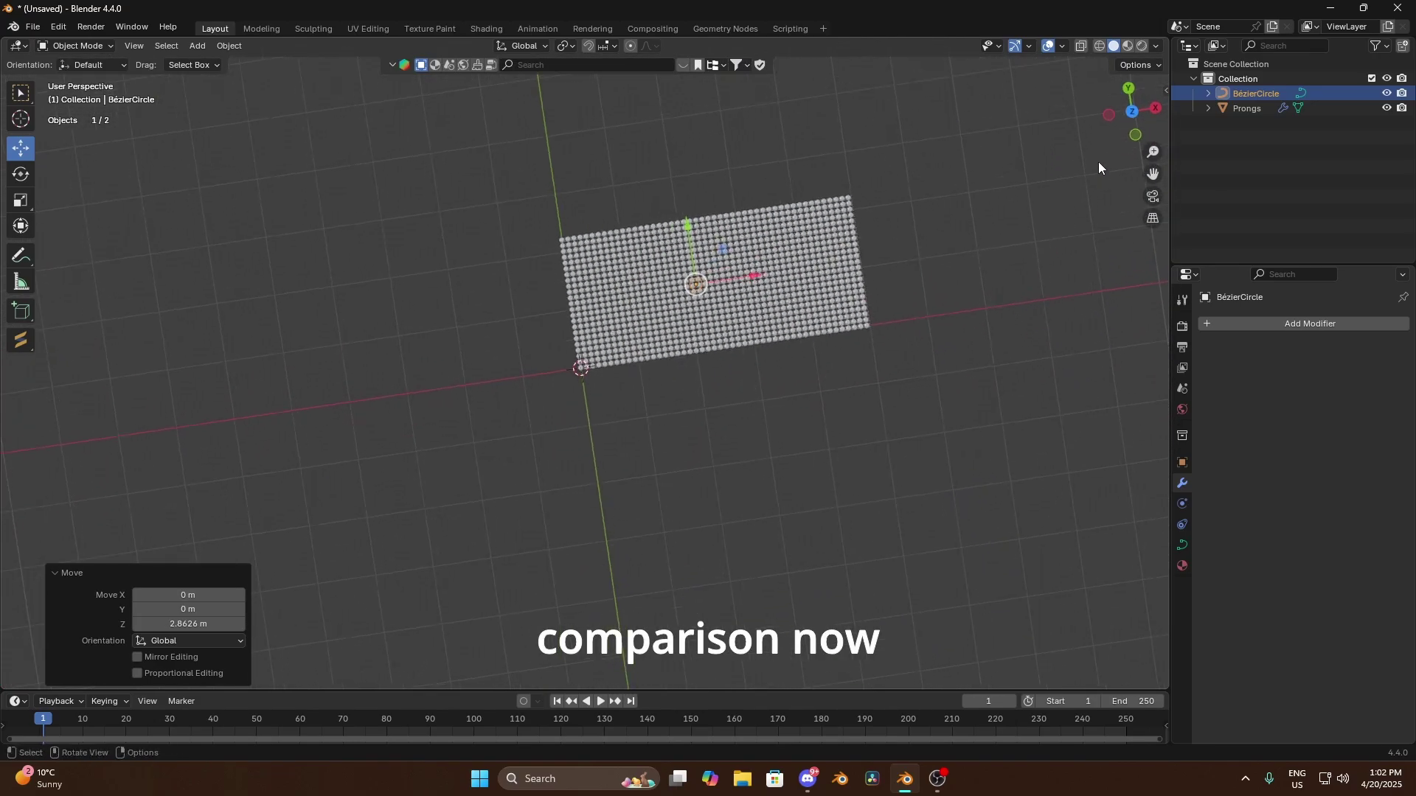
click(1130, 107)
click(1126, 111)
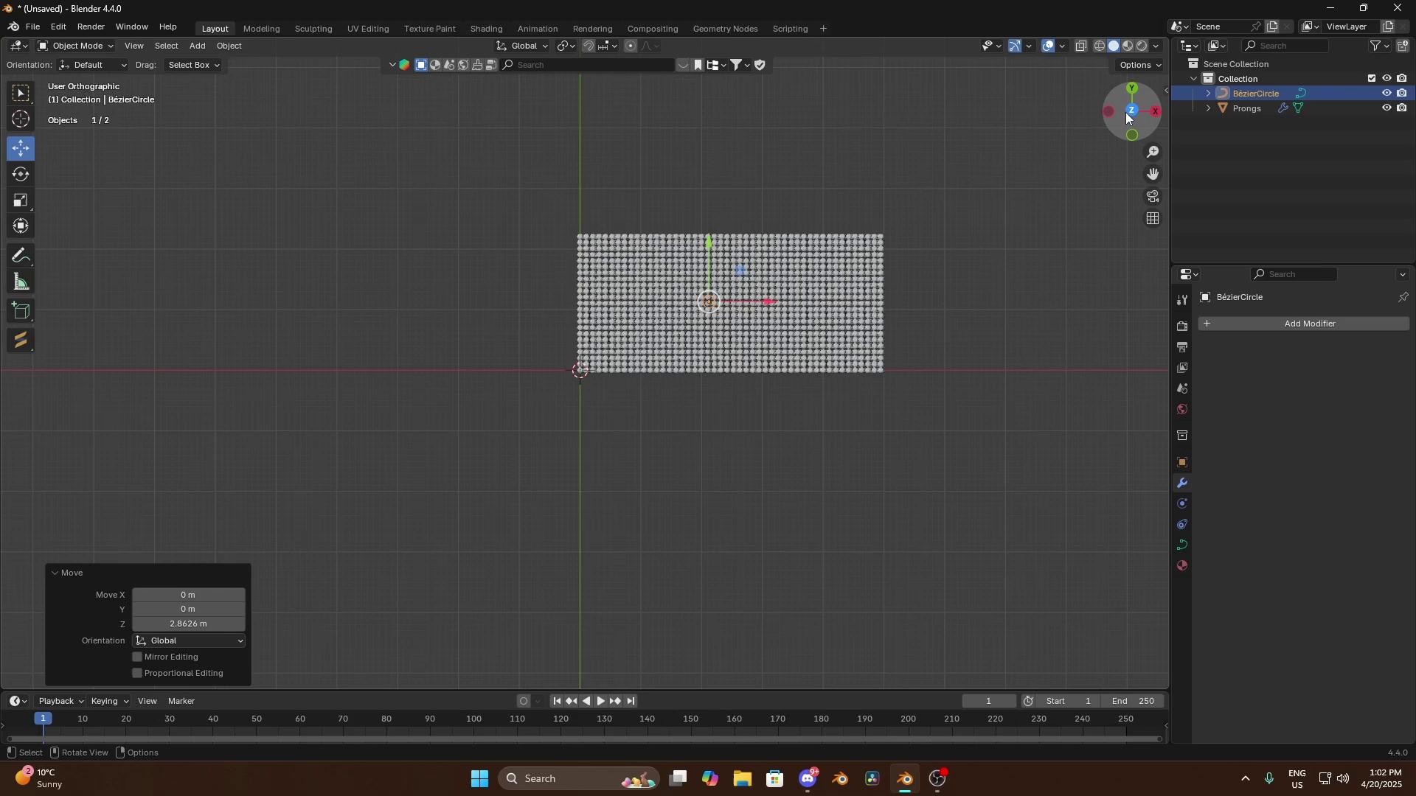
mouse_move(1153, 152)
mouse_down()
mouse_move(1153, 115)
mouse_move(1152, 129)
mouse_up()
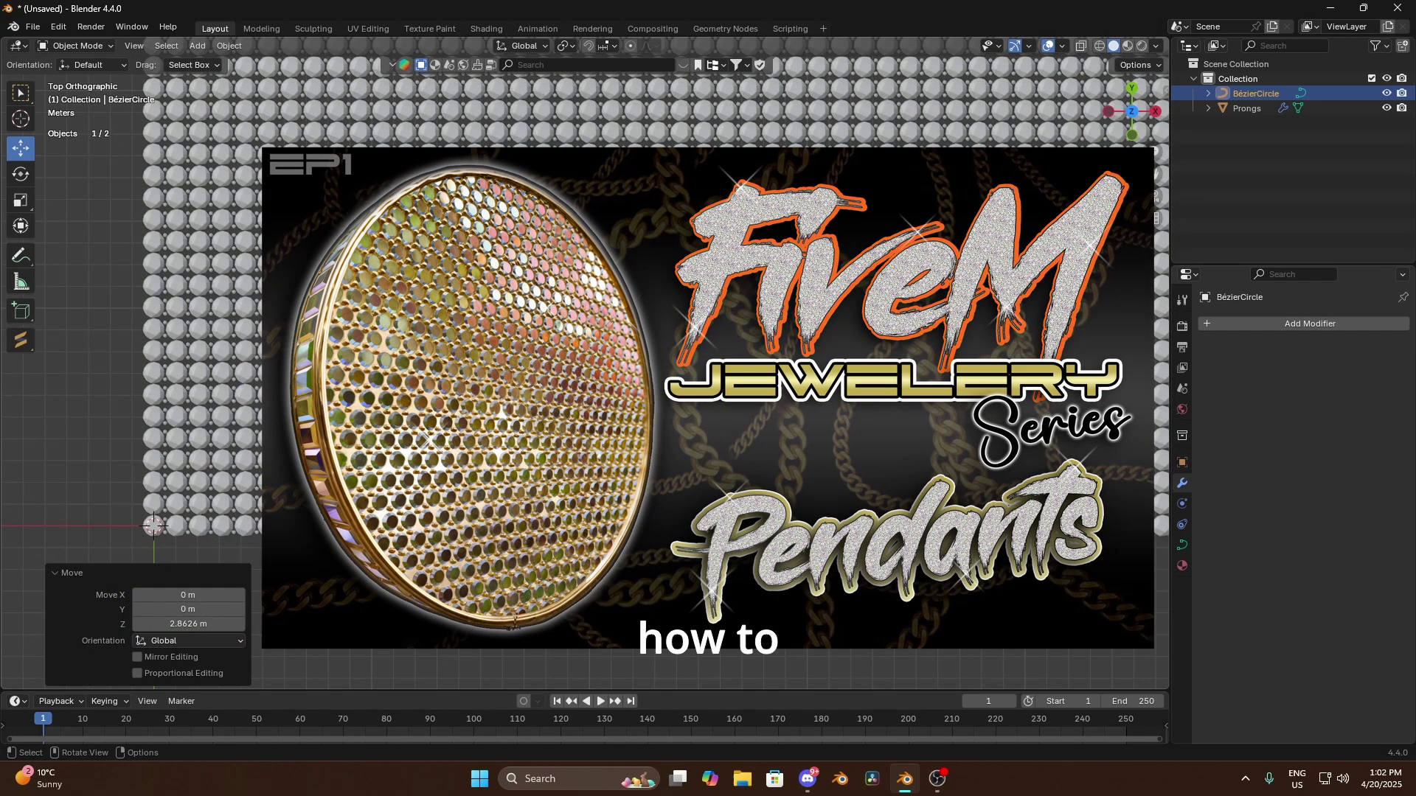
key(s)
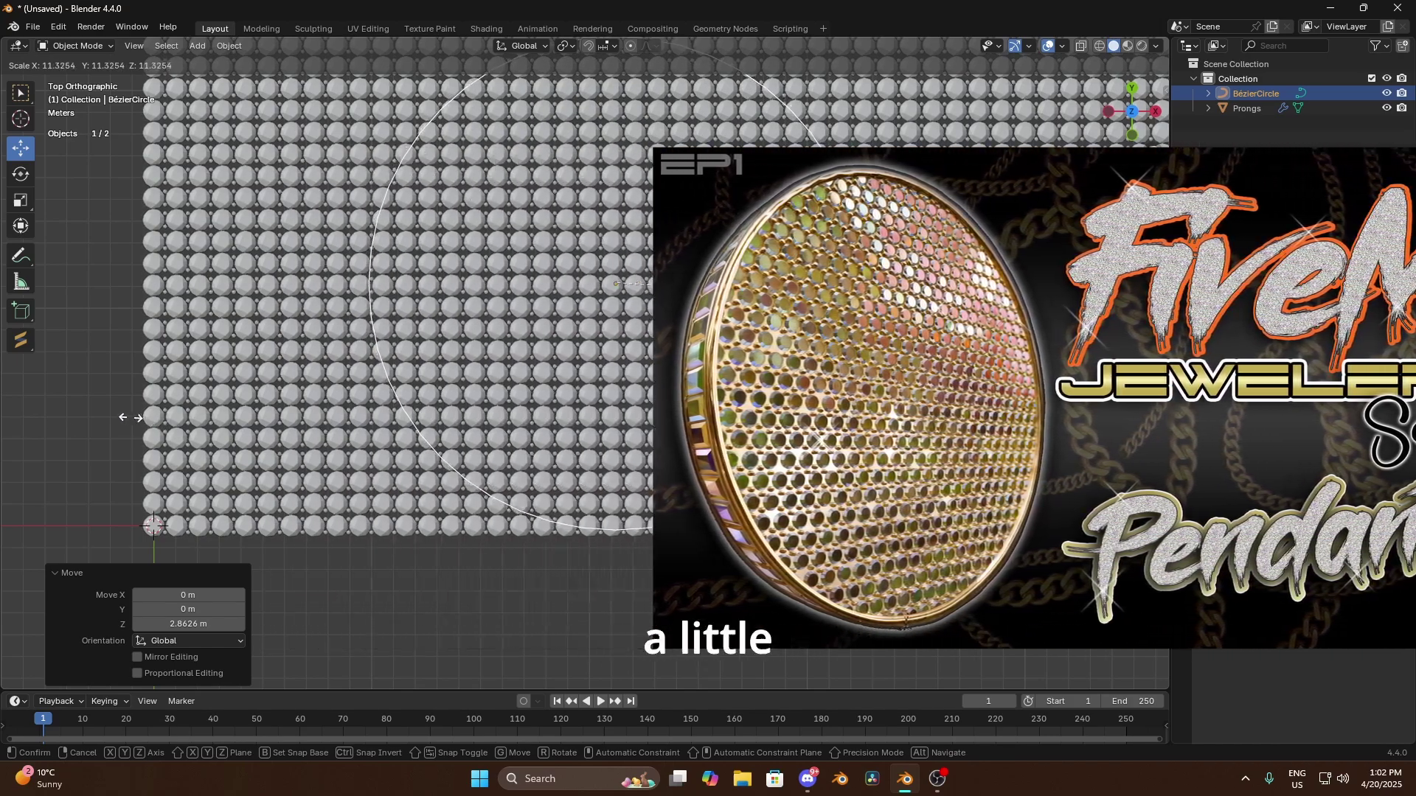
click(2, 336)
scroll(733, 360, down, 3)
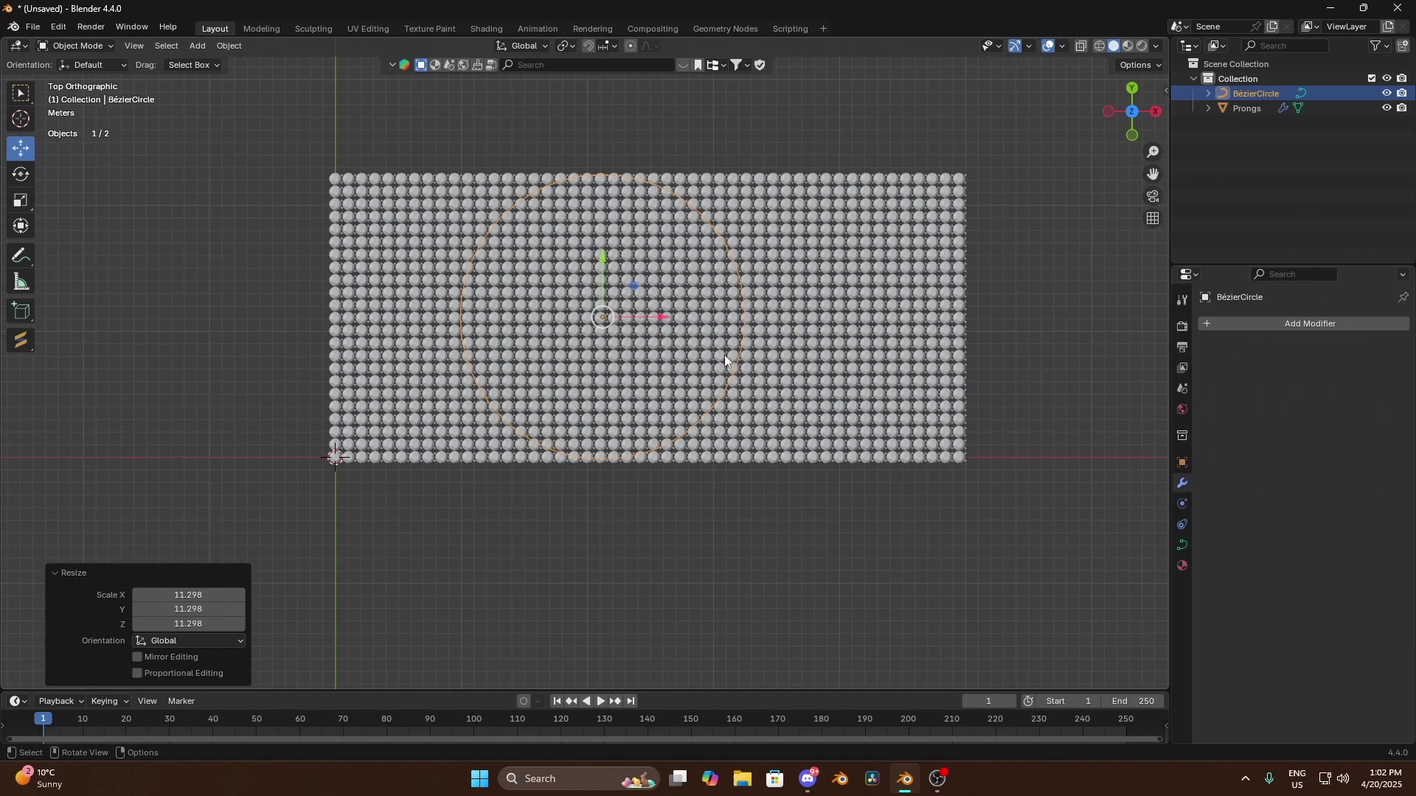
scroll(819, 335, up, 4)
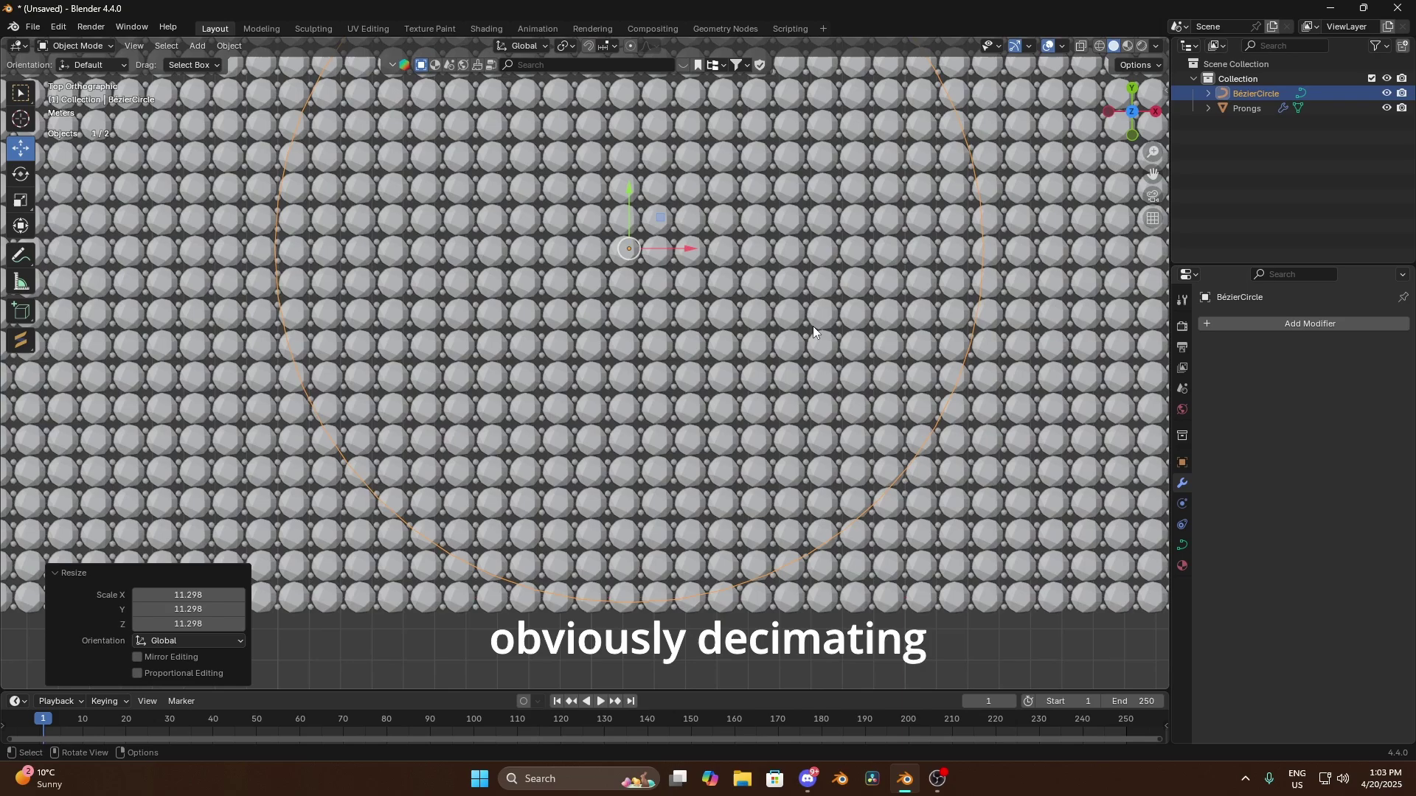
middle_drag(813, 326, 692, 240)
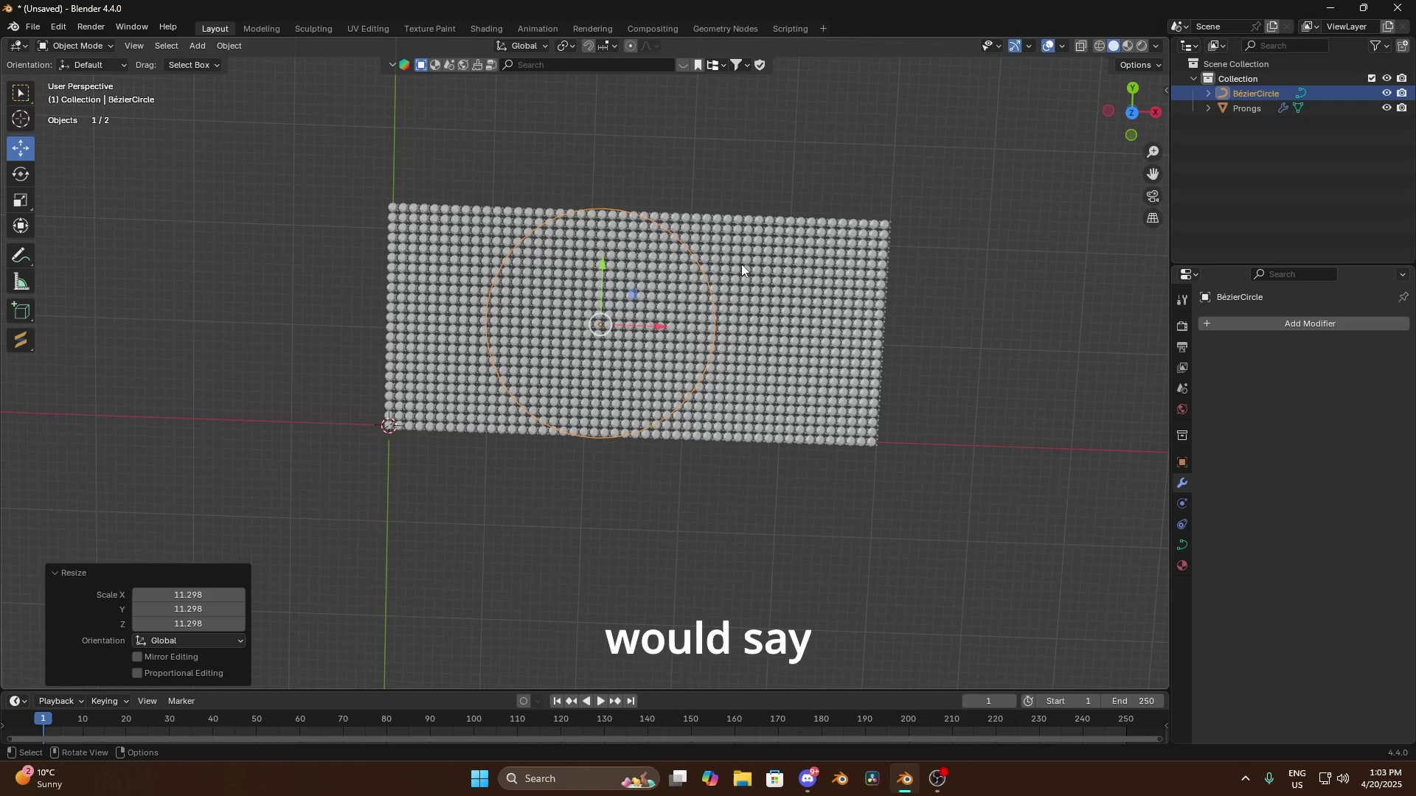
click(853, 296)
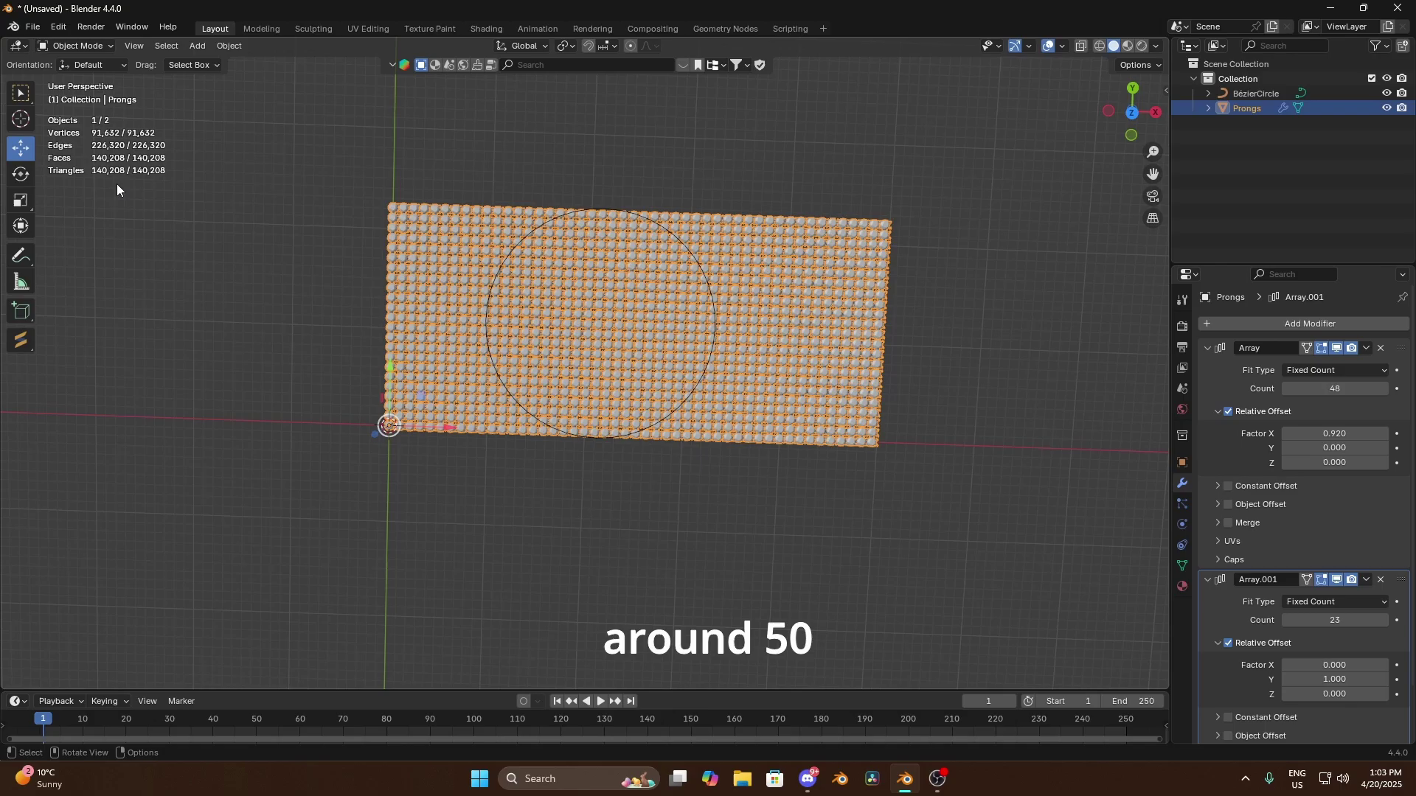
scroll(767, 245, up, 8)
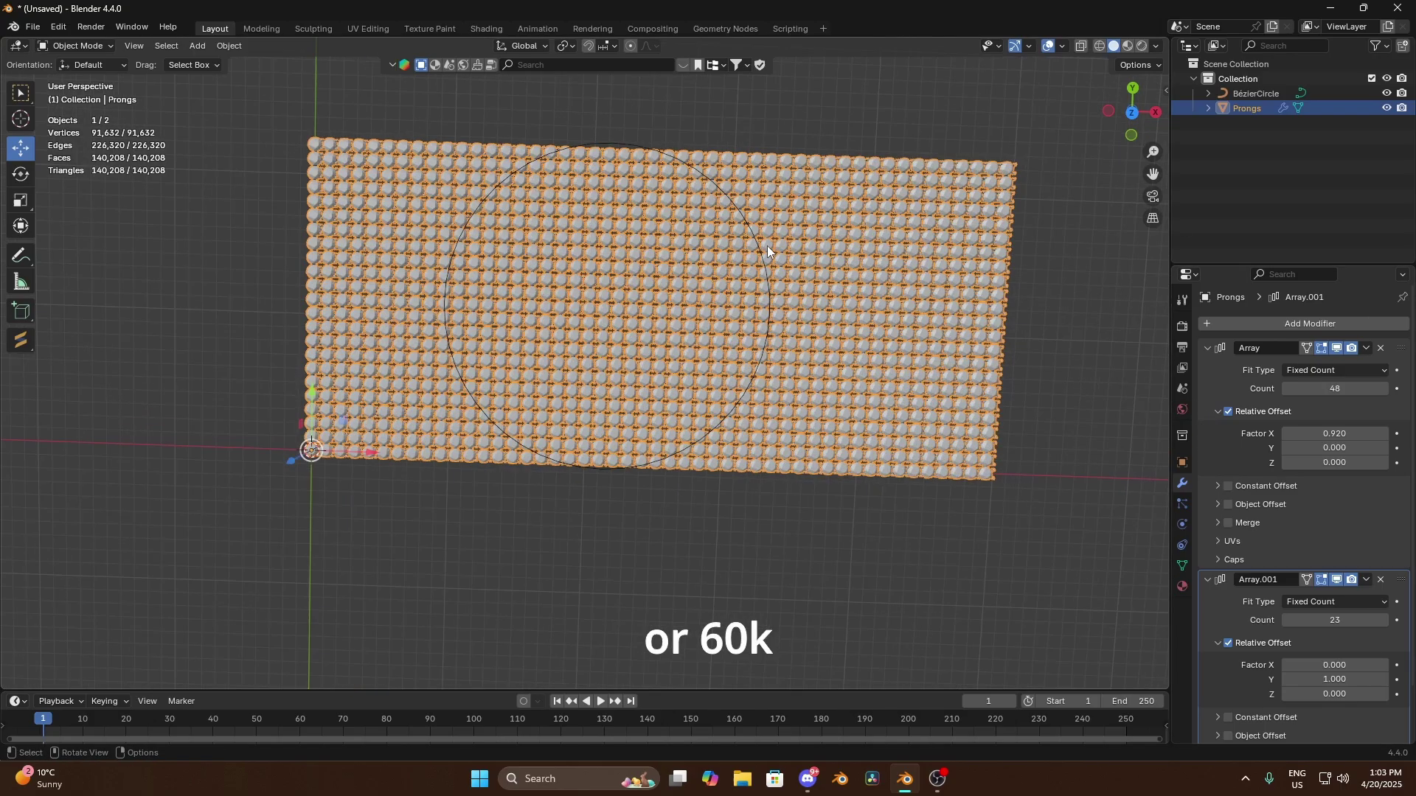
middle_drag(751, 218, 644, 287)
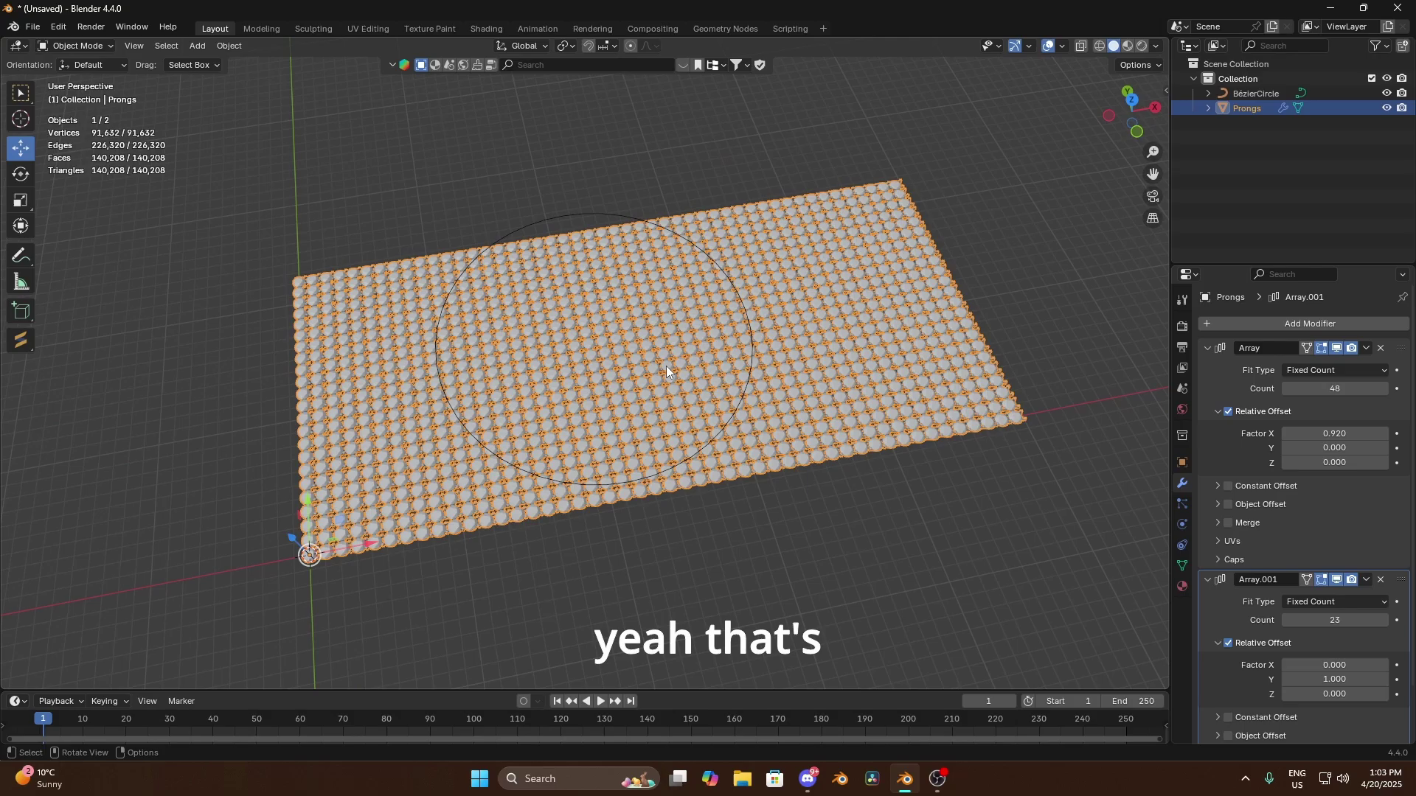
click(970, 240)
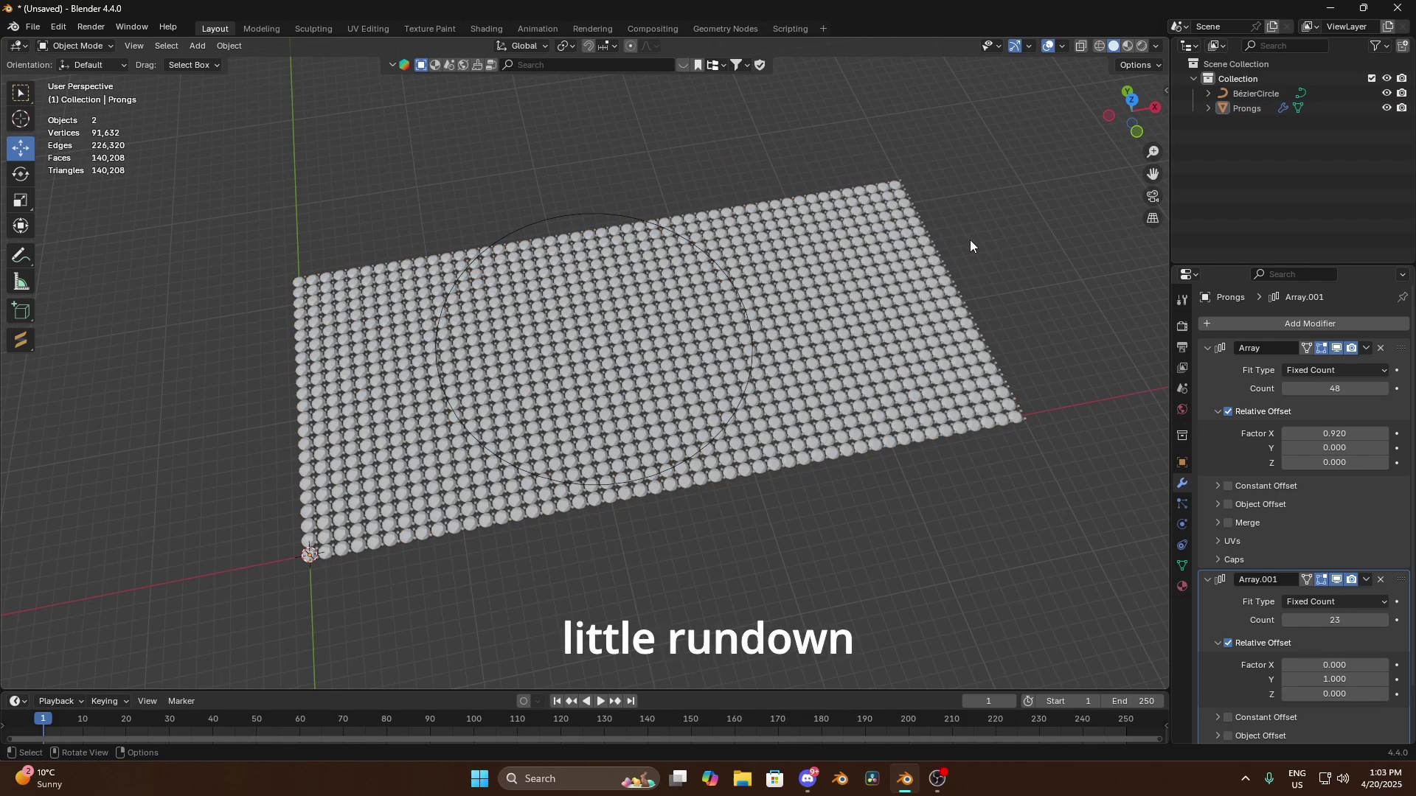
middle_drag(970, 241, 941, 287)
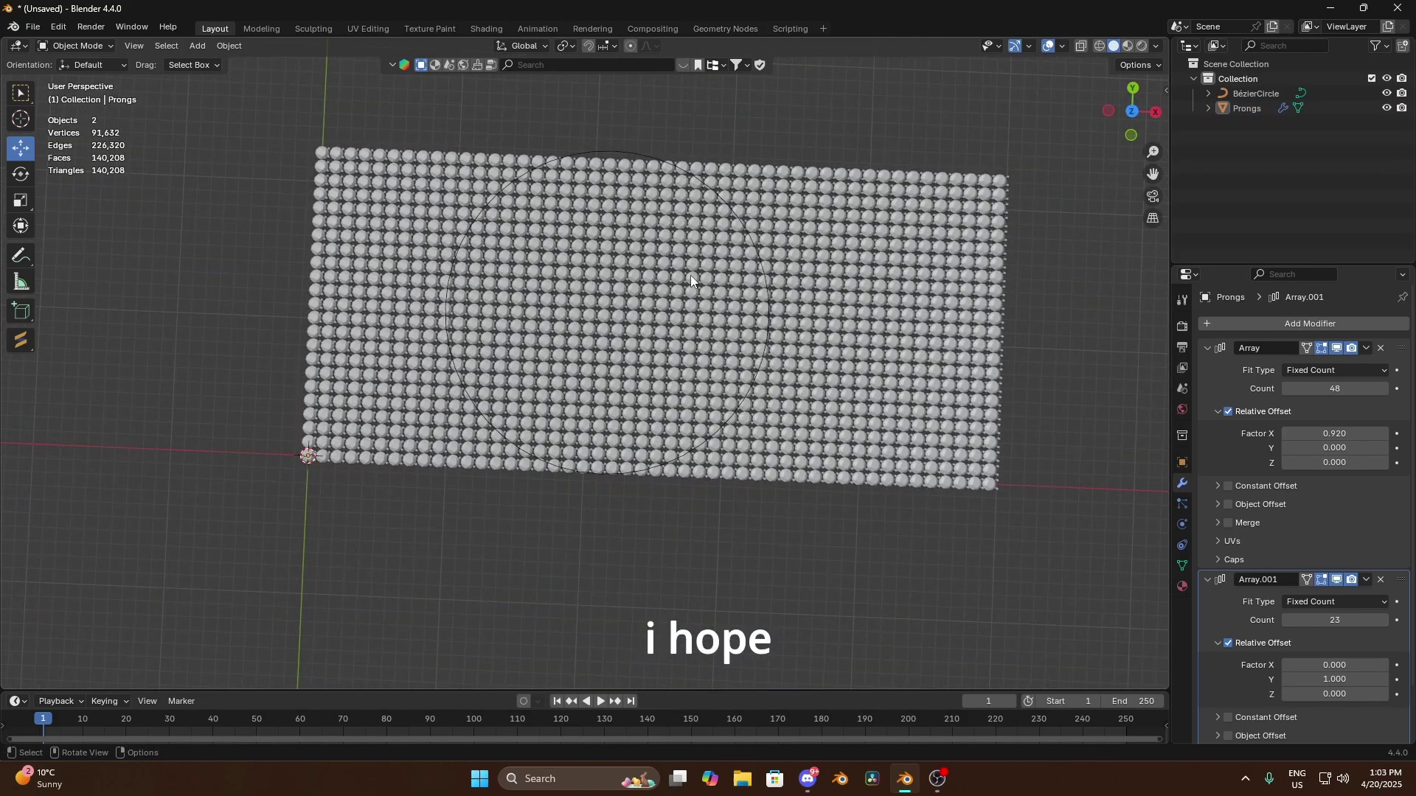
scroll(689, 278, up, 5)
scroll(710, 277, down, 4)
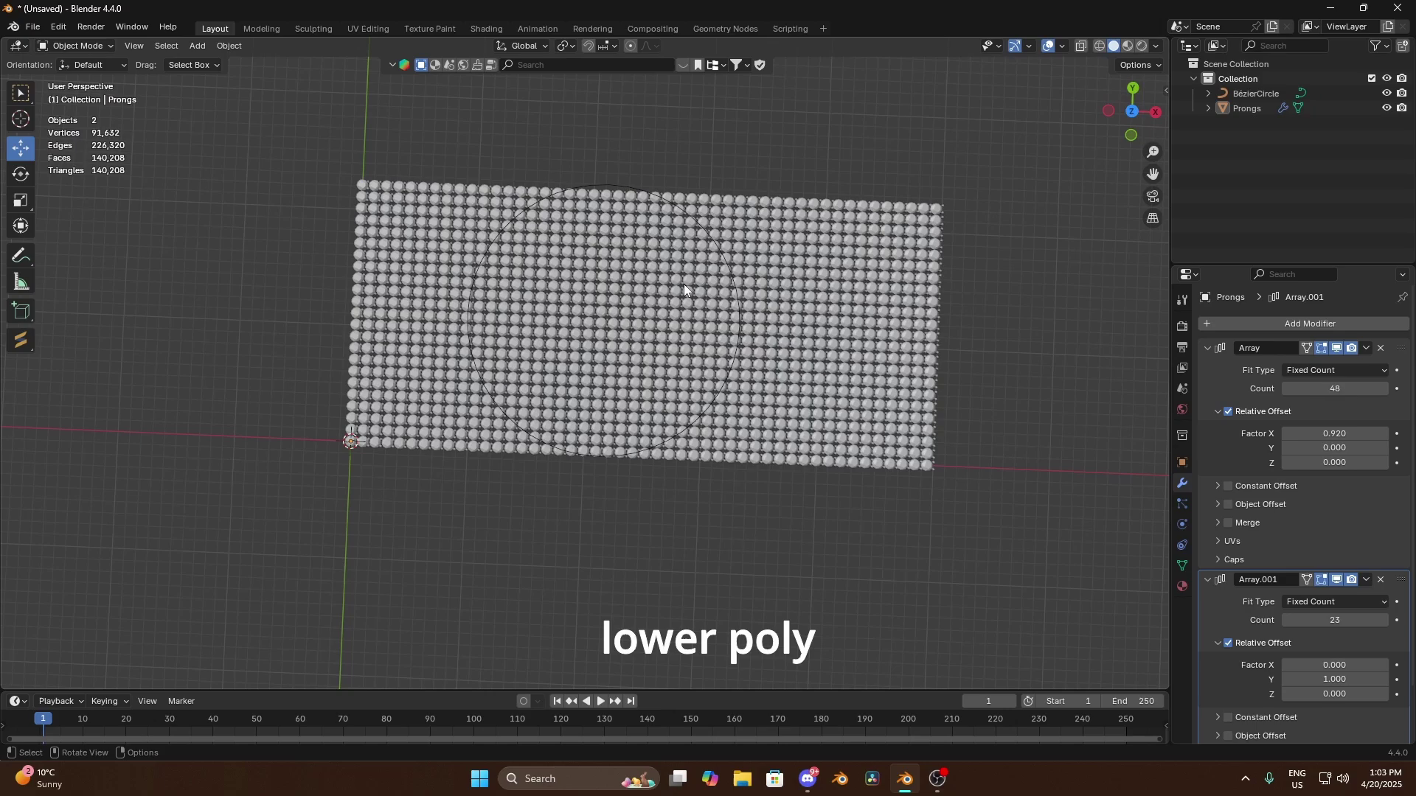
scroll(695, 328, up, 3)
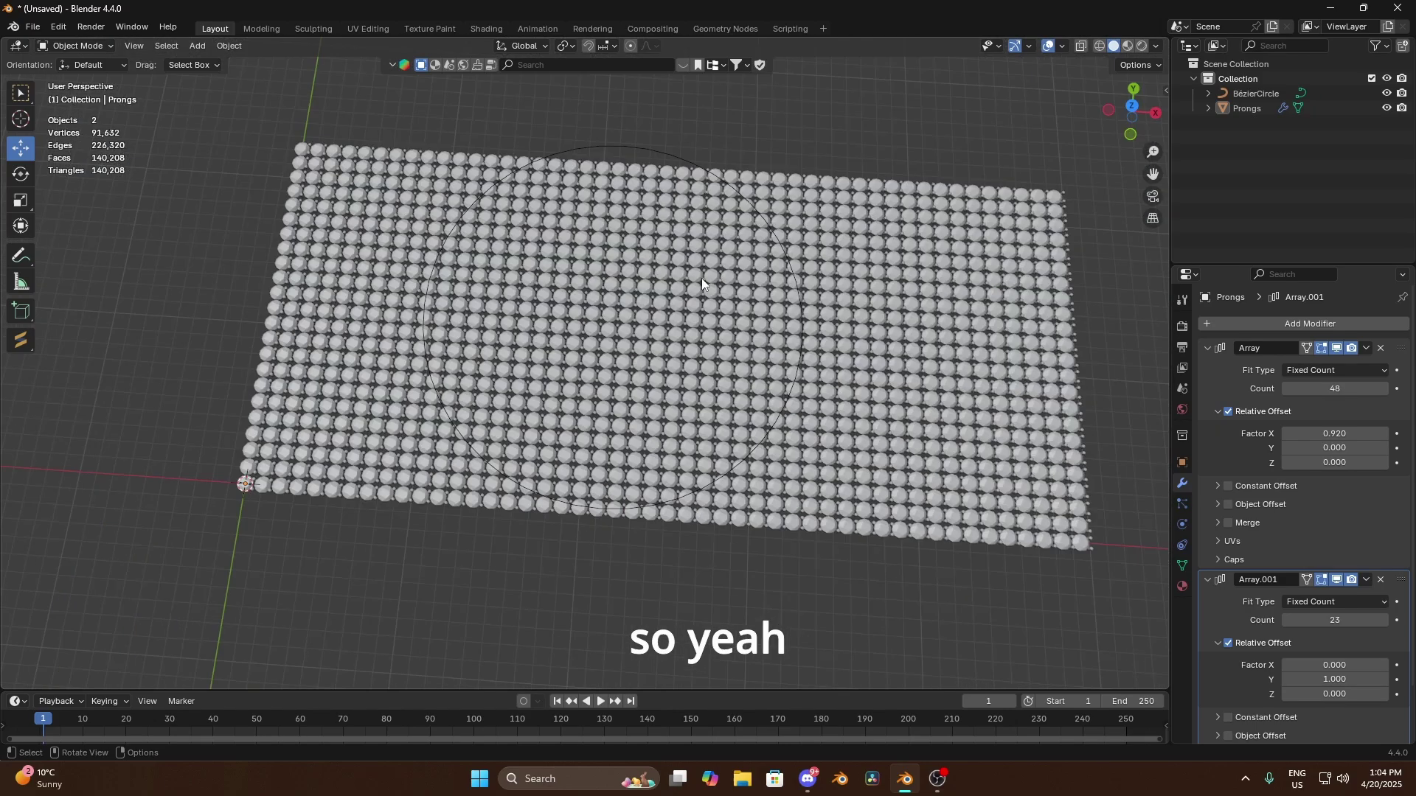